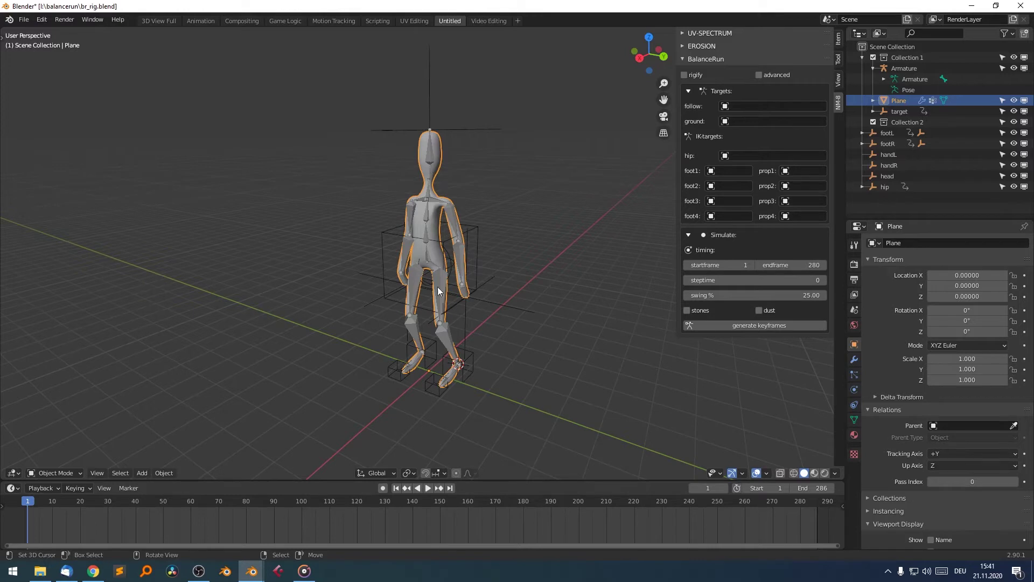
Move the handL empty to the character's left hand, at about X -0.25, Y 1.25, Z 2.74.
click(428, 219)
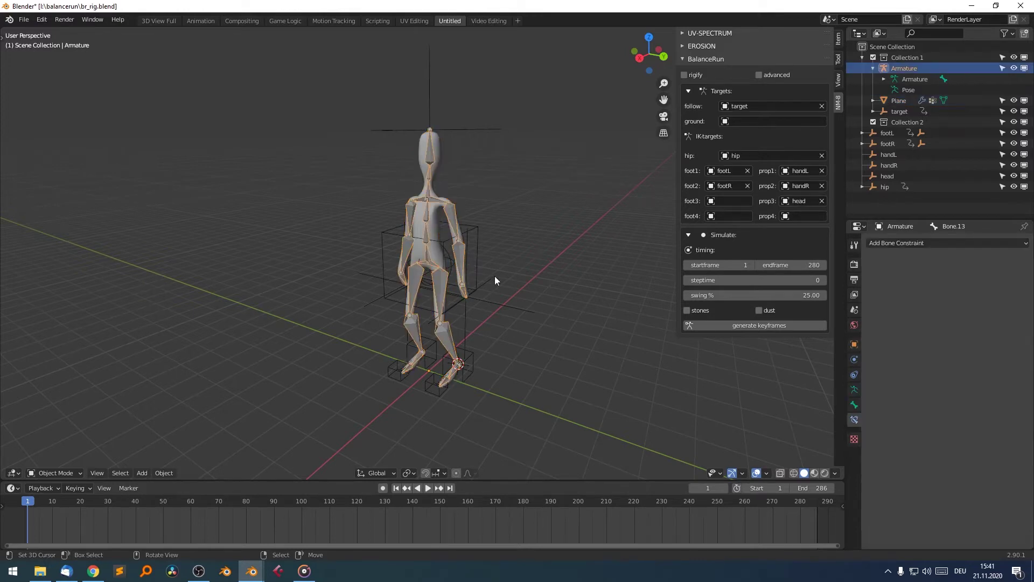
middle_drag(495, 276, 458, 290)
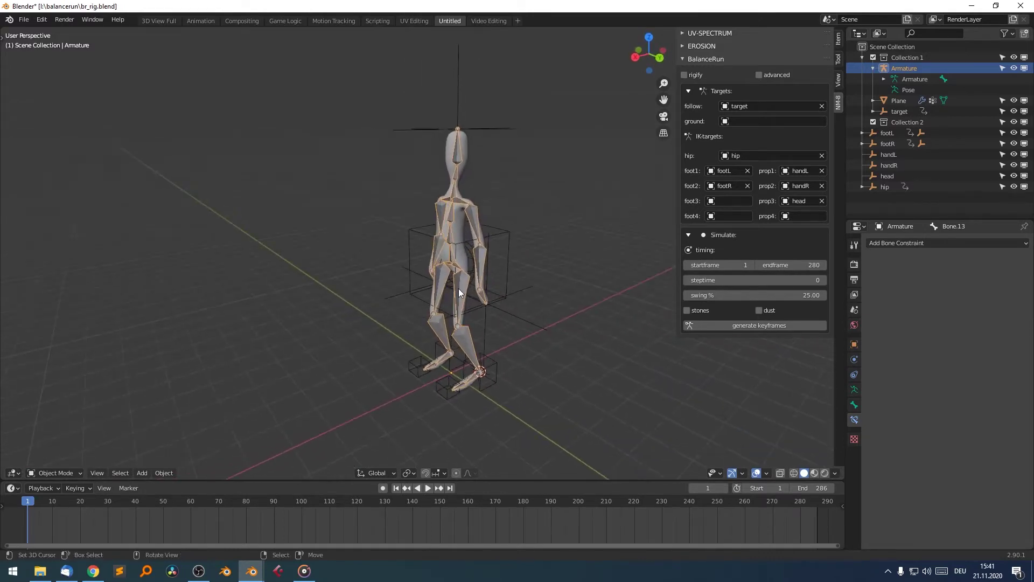
click(519, 292)
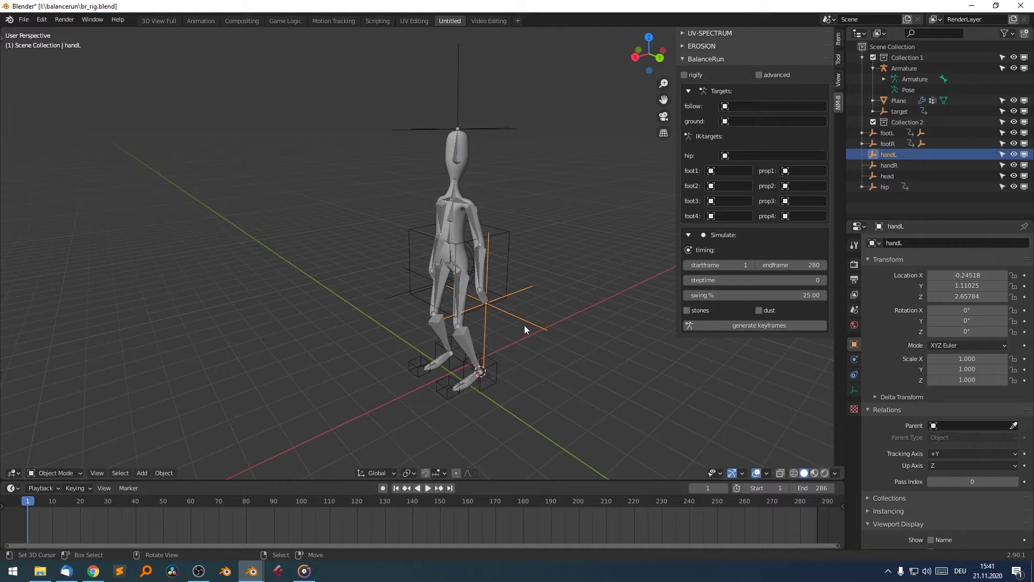
key(g)
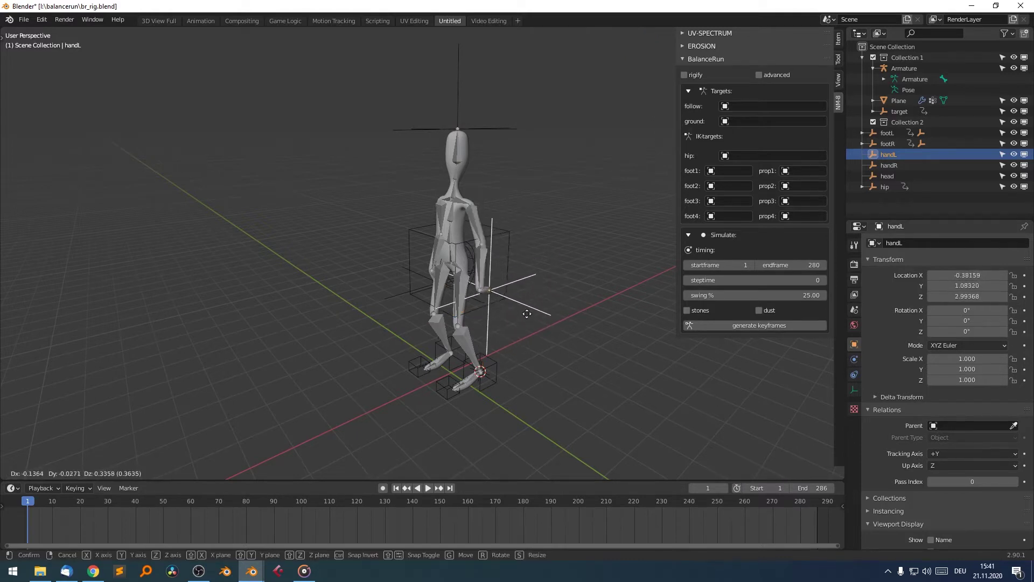
click(525, 328)
mouse_move(545, 318)
middle_down()
mouse_move(564, 300)
mouse_move(564, 313)
middle_up()
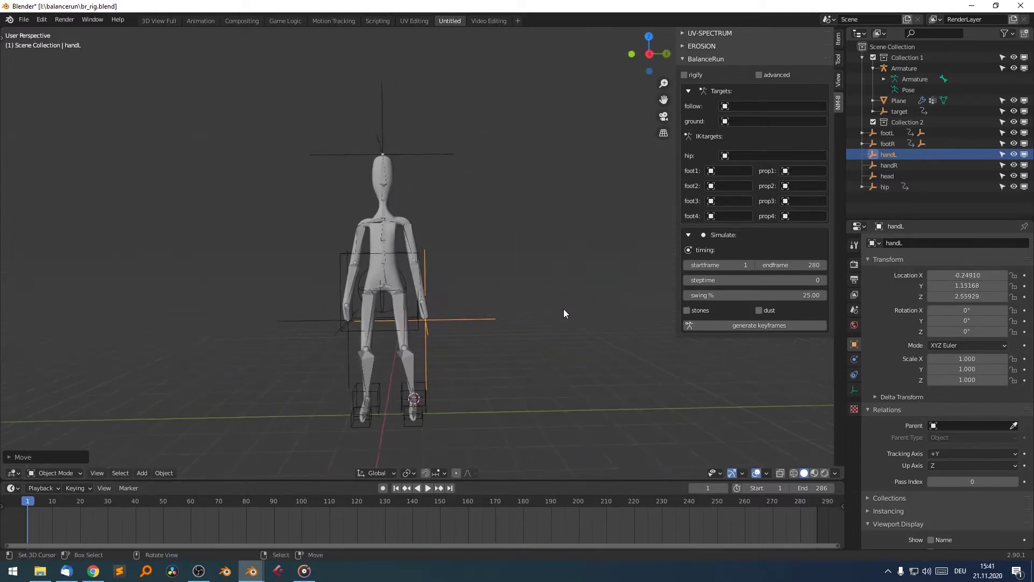
key(g)
click(544, 312)
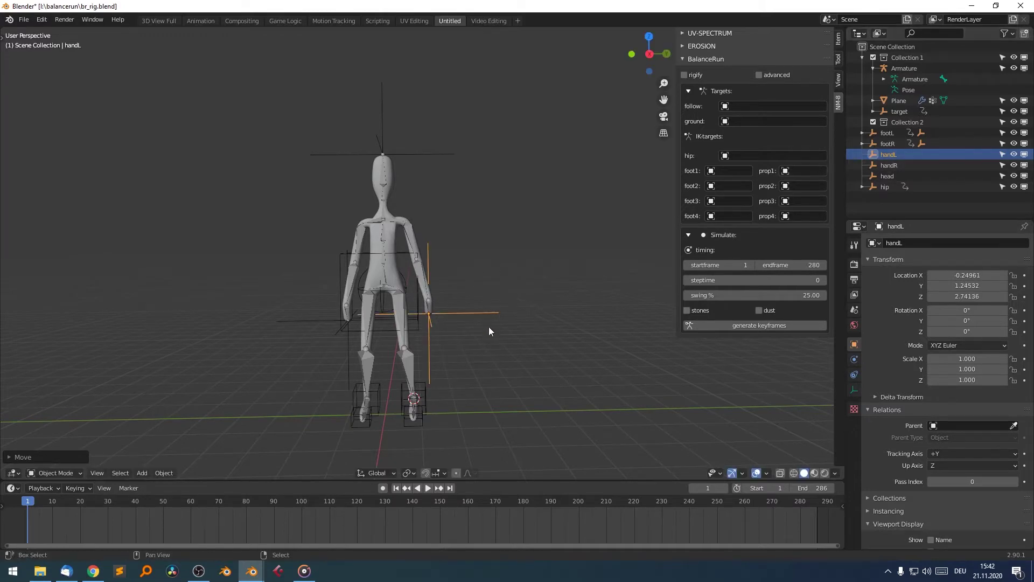
key(shift+a)
mouse_move(490, 329)
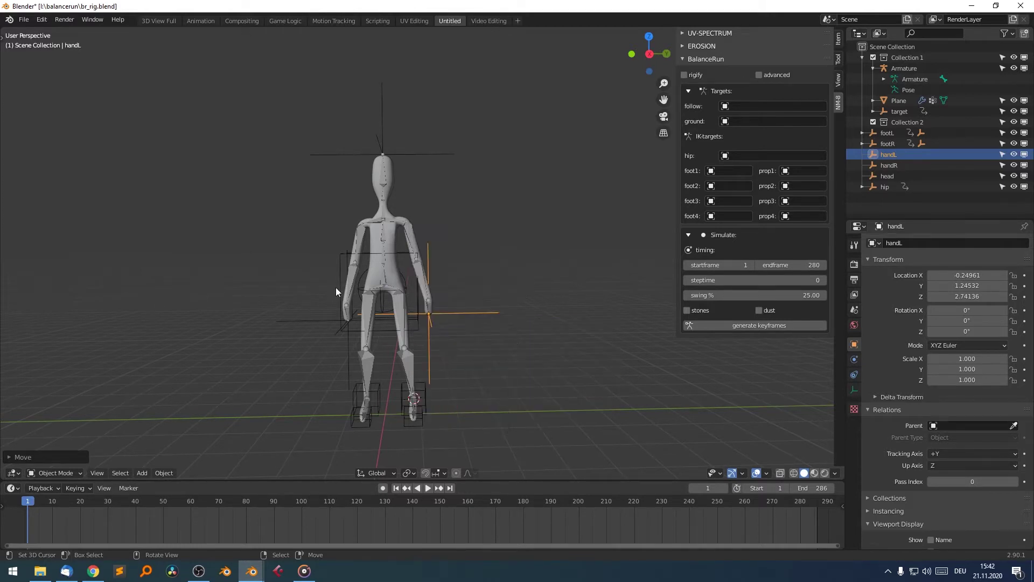
Enter Pose Mode on the armature, select the left hand bone and examine its Inverse Kinematics constraint and target.
click(429, 310)
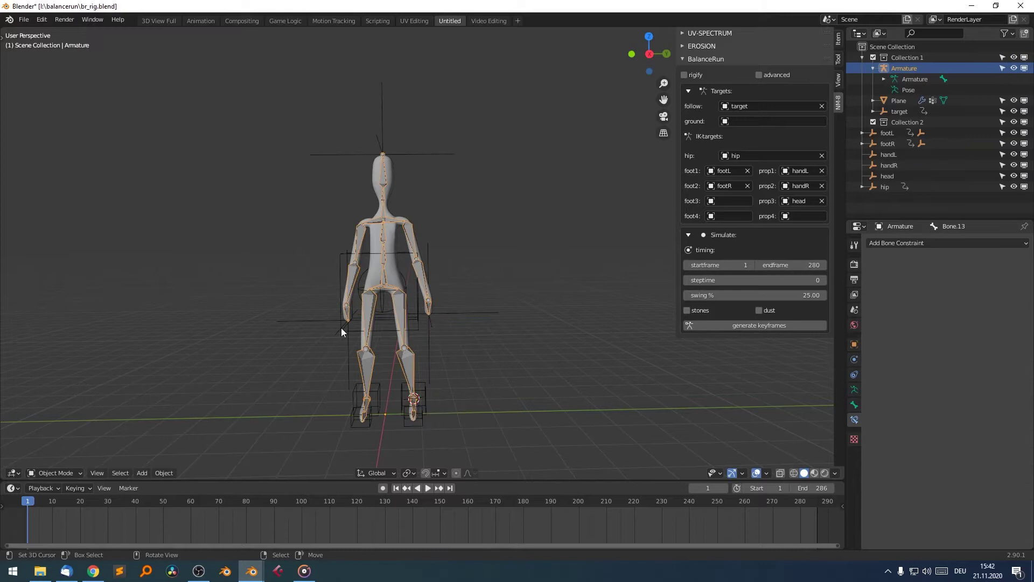
click(56, 471)
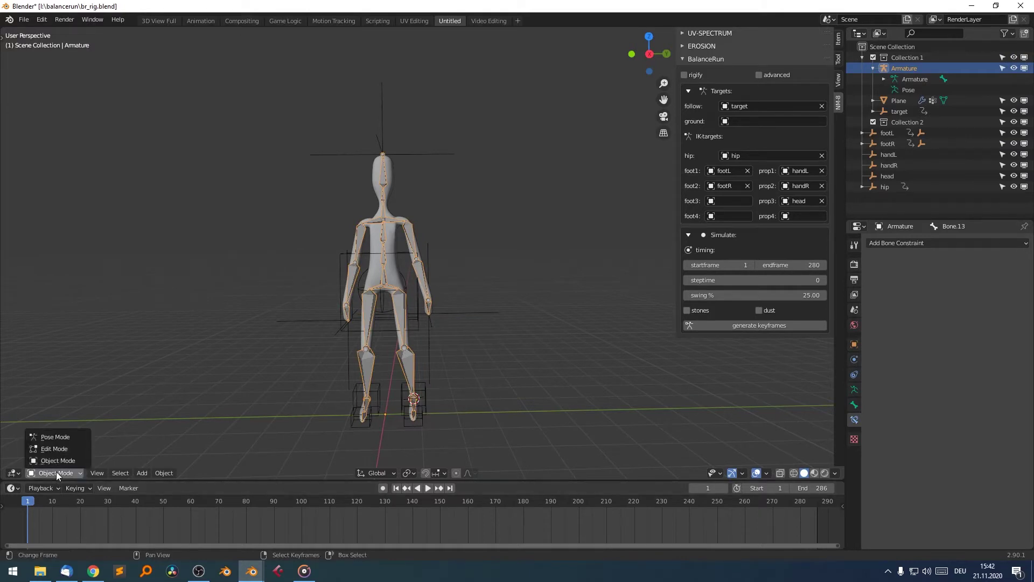
click(63, 437)
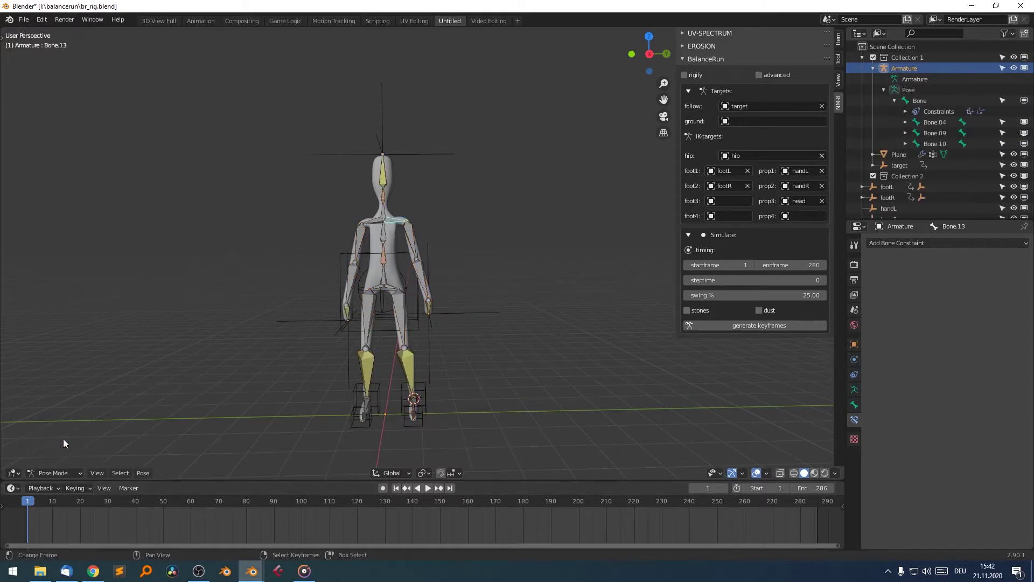
click(425, 305)
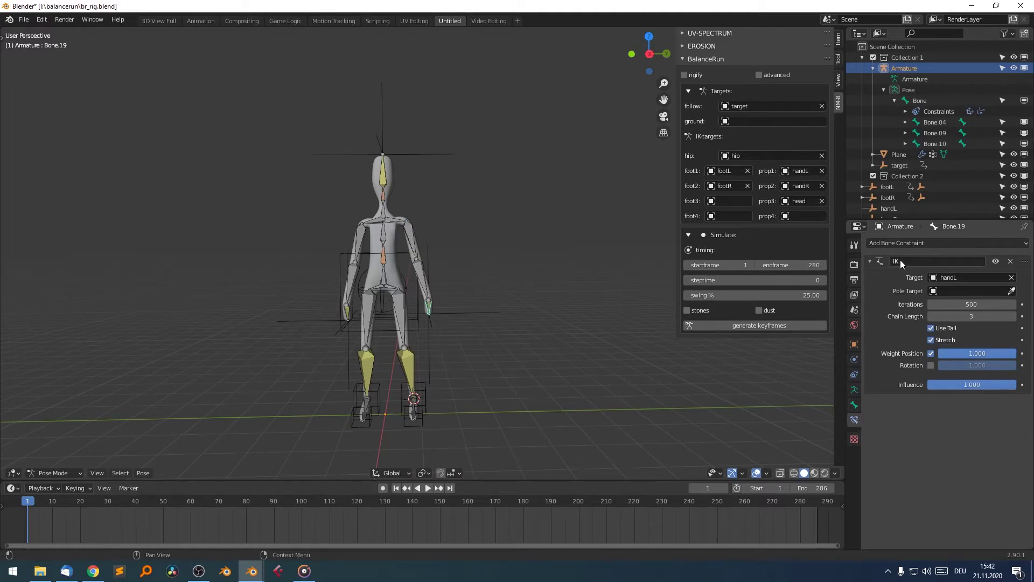
click(978, 243)
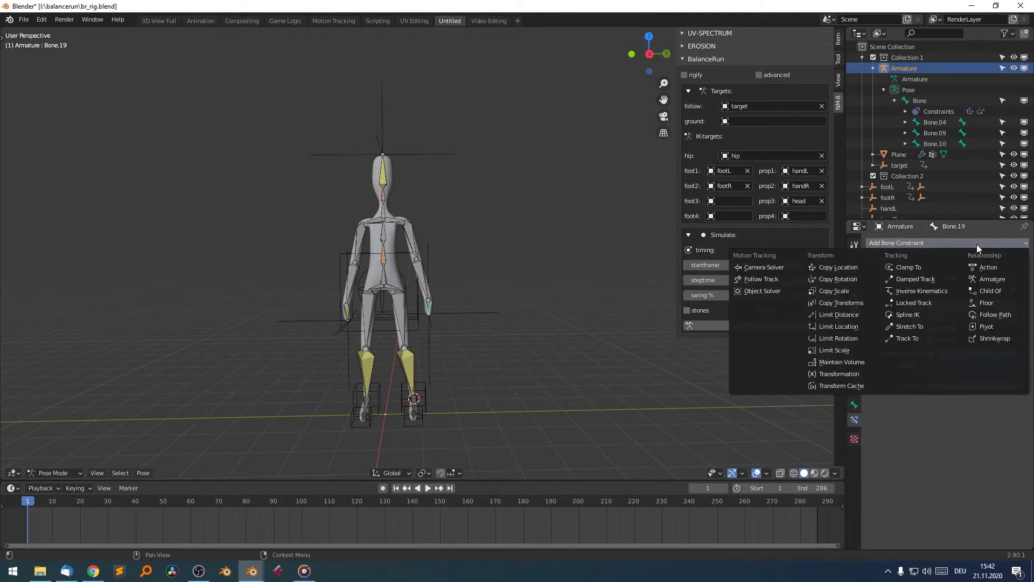
click(935, 292)
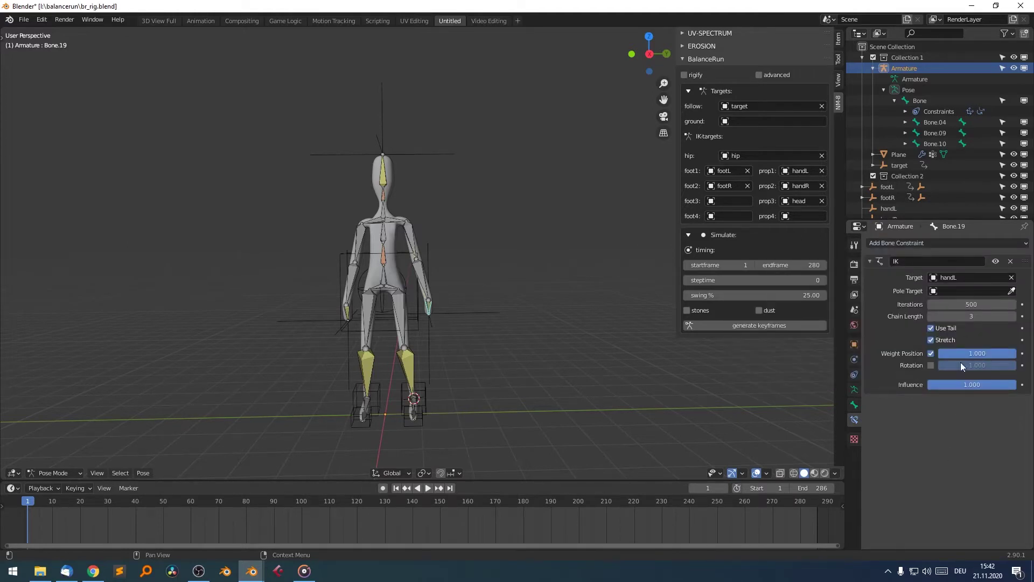
click(963, 276)
Try moving the handL empty upward in Object Mode to test how the left arm follows it.
click(470, 315)
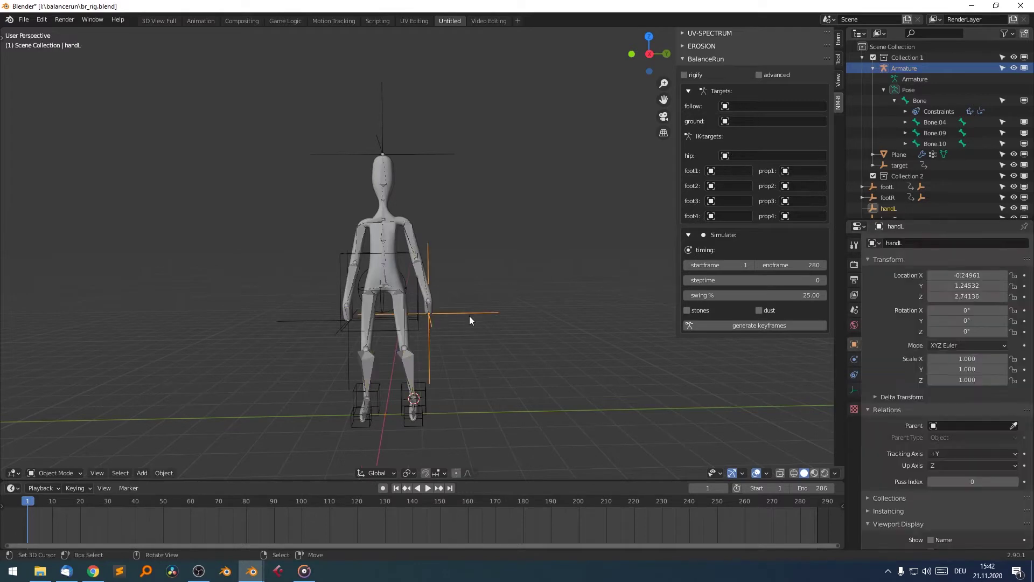
key(g)
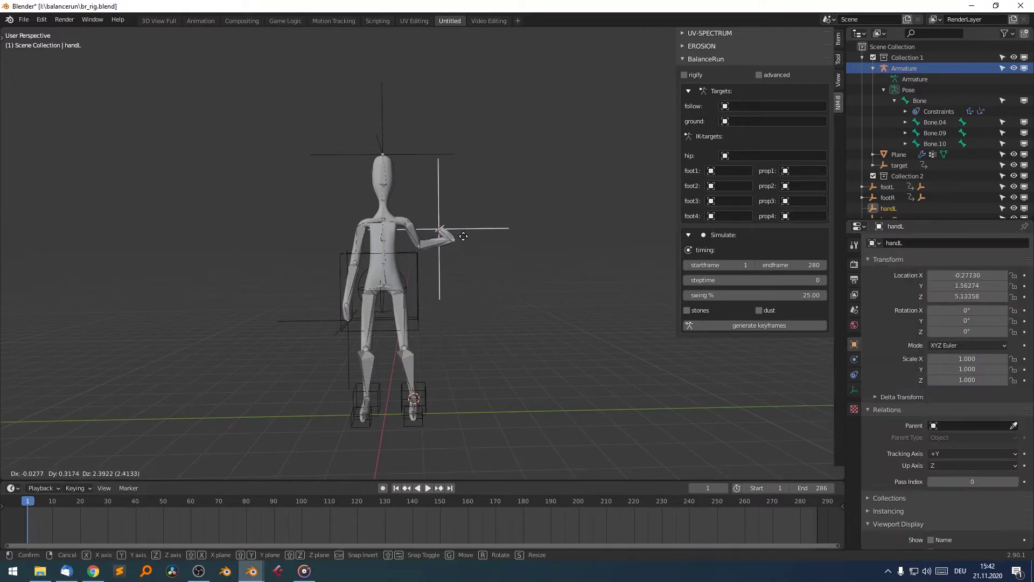
click(450, 295)
Select the box-shaped target empty around the character's hips and check its keyframed animation on the timeline.
middle_drag(450, 296, 504, 333)
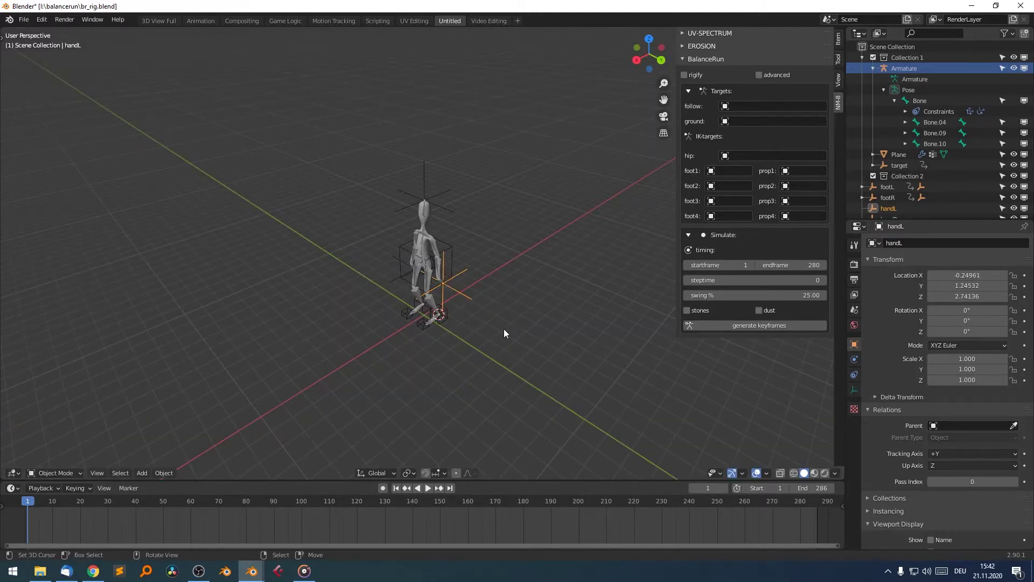
middle_drag(503, 329, 539, 298)
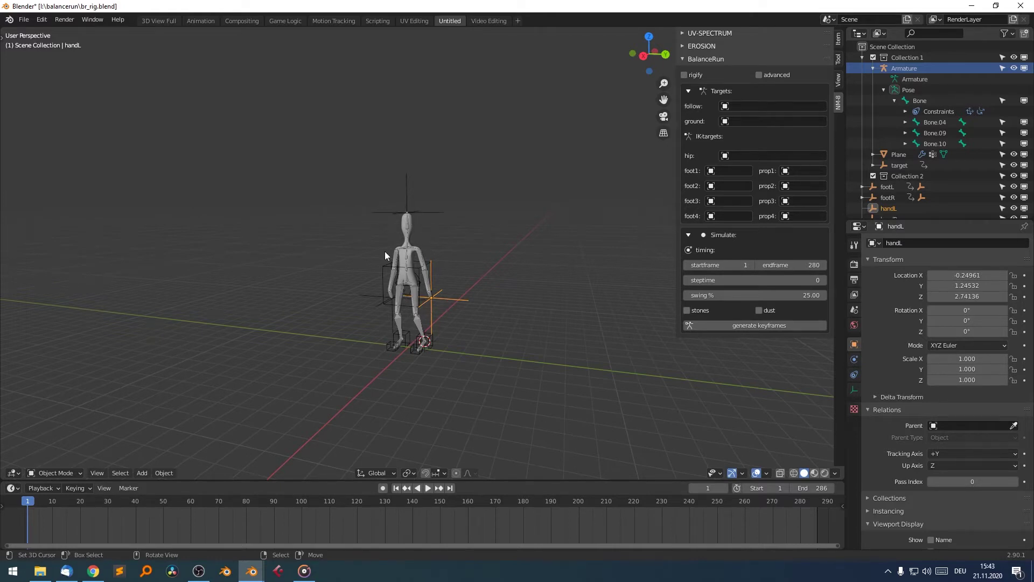
middle_drag(463, 329, 482, 354)
click(453, 286)
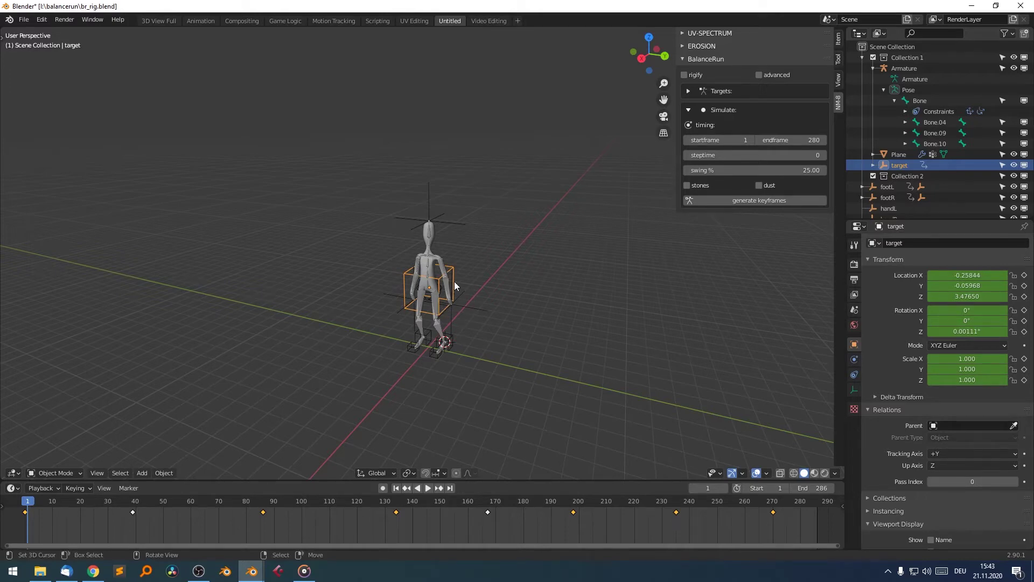
key(space)
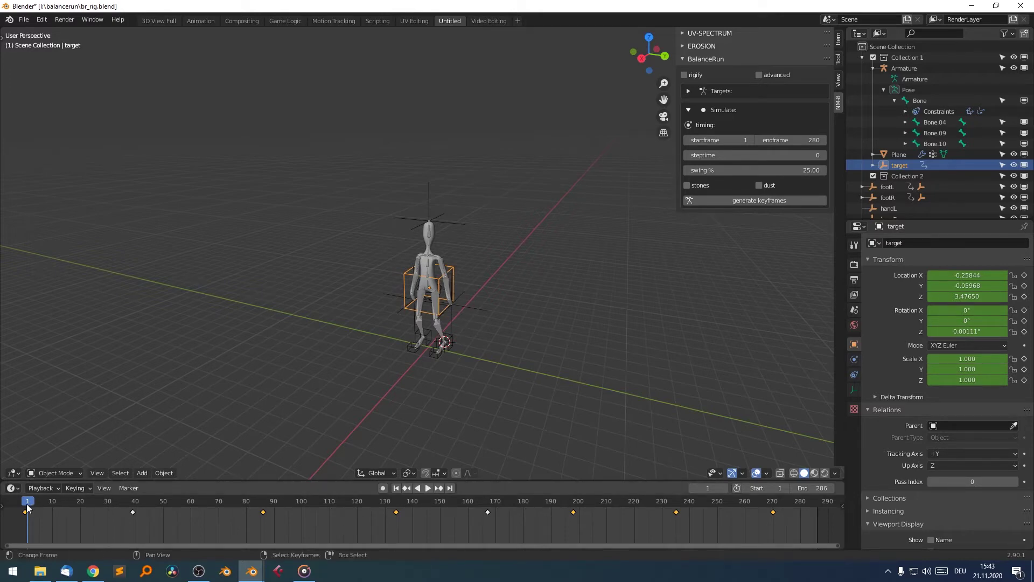
drag(78, 503, 150, 438)
Identify the hand and foot empties, and try moving footL to test how the left leg follows it.
click(455, 314)
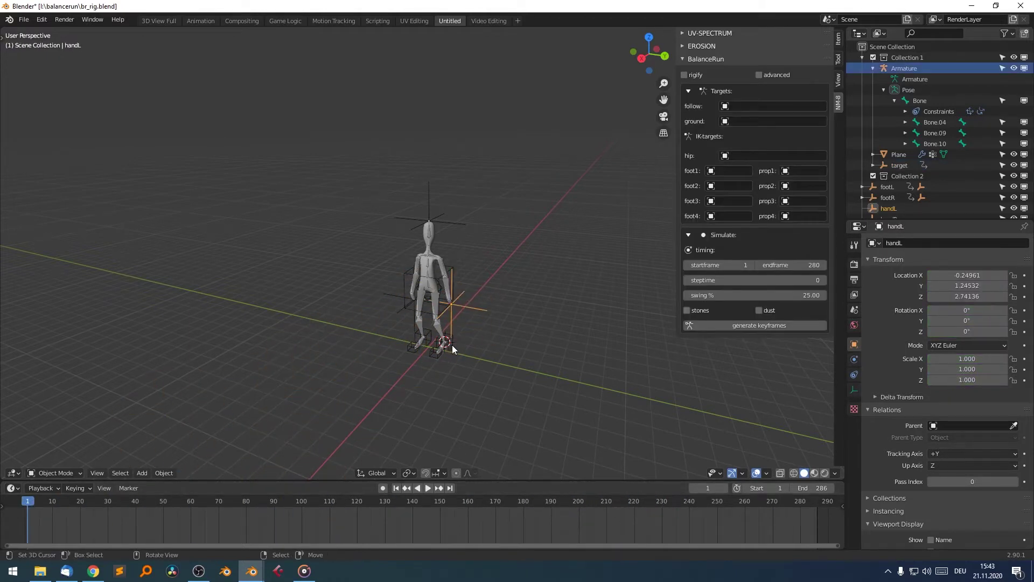
click(450, 349)
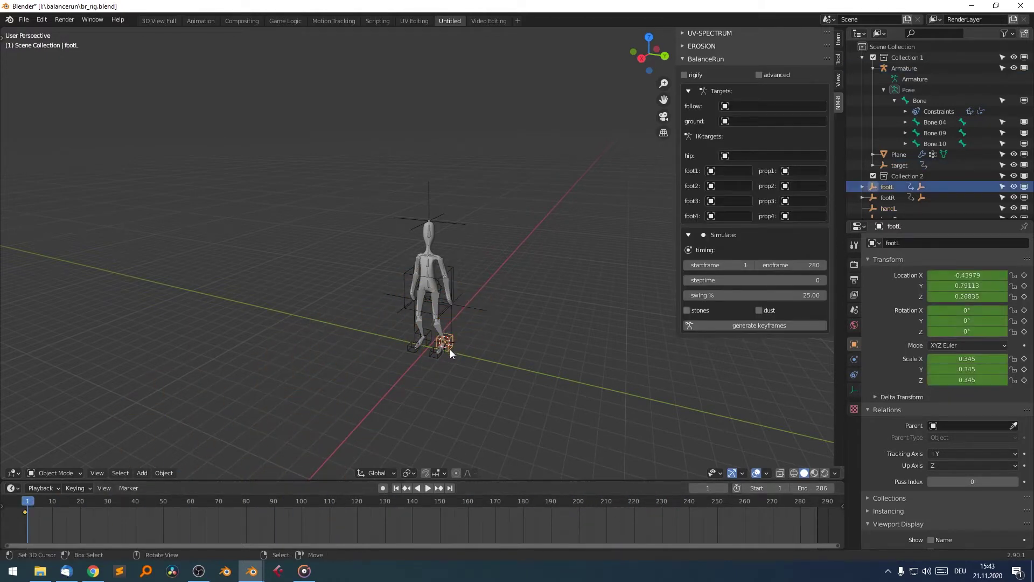
click(431, 338)
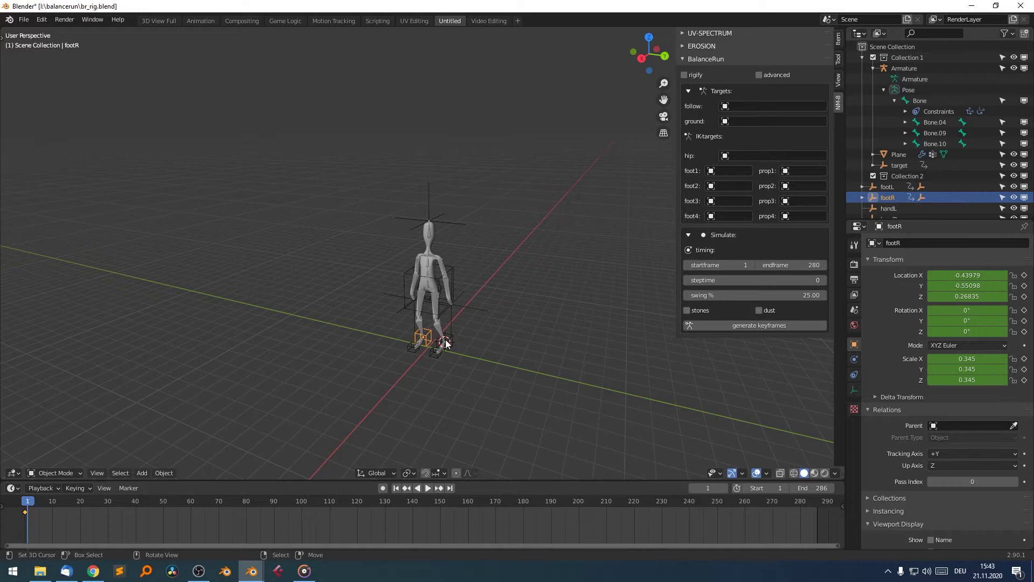
click(453, 343)
scroll(457, 347, up, 5)
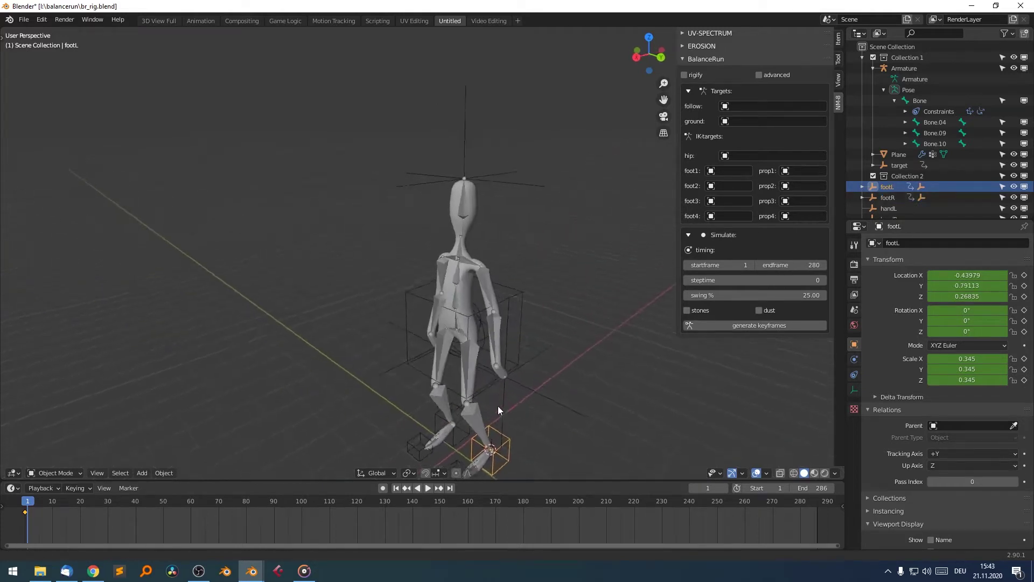
shift+middle_drag(498, 406, 476, 360)
key(g)
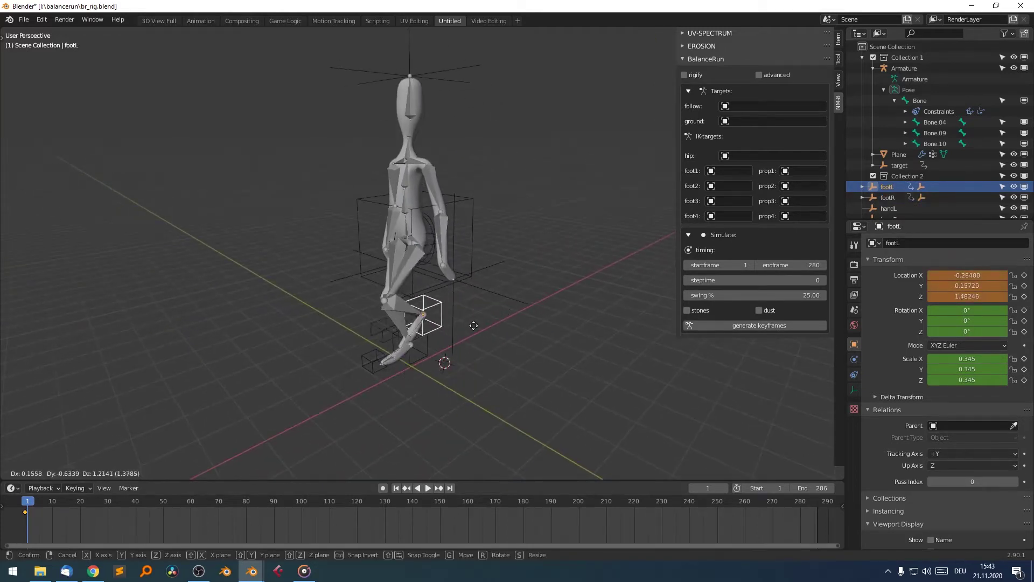
click(484, 357)
Select the hip empty at the character's pelvis and locate it in the scene's object list.
click(413, 248)
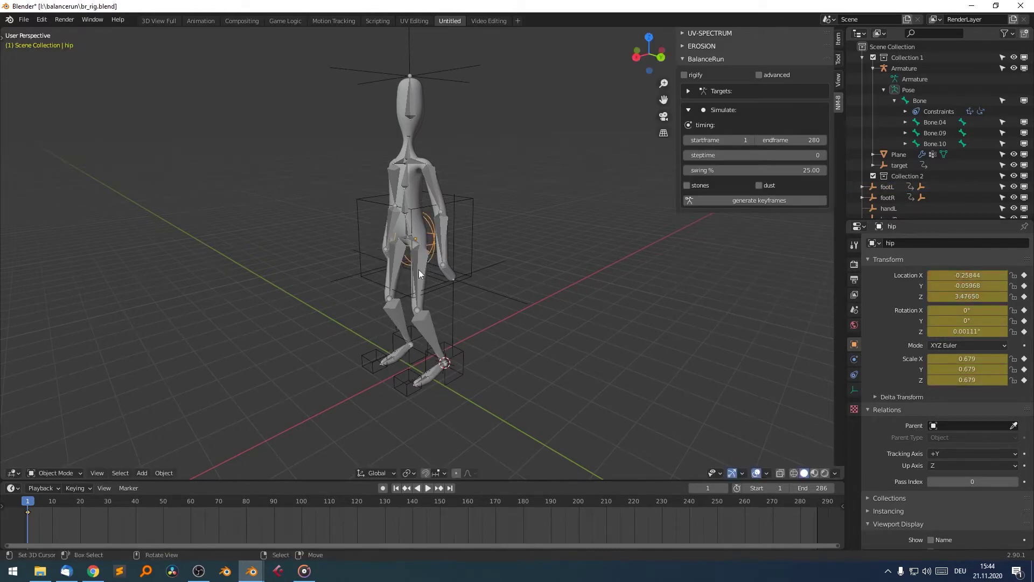
middle_drag(418, 269, 389, 247)
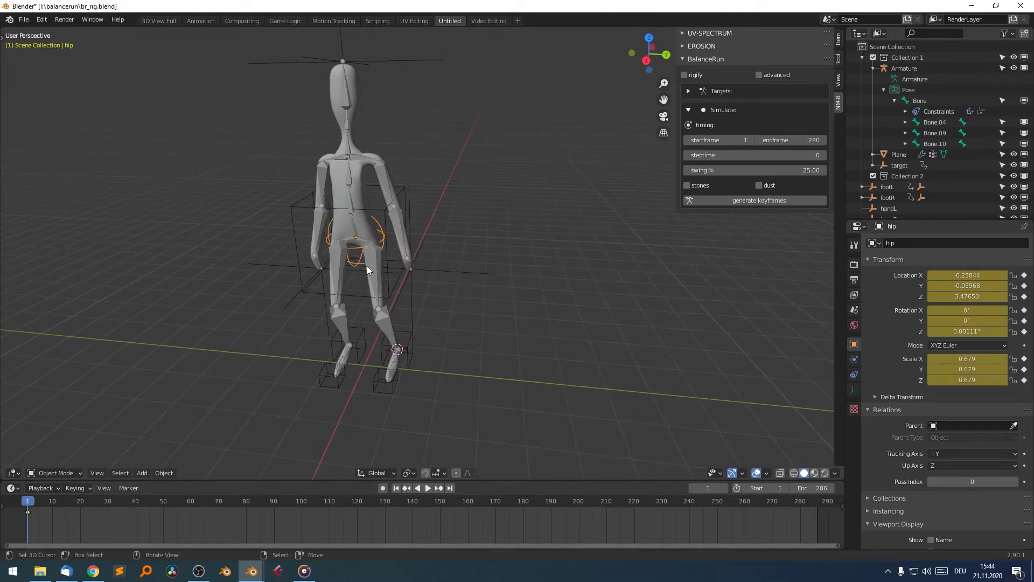
scroll(916, 195, down, 2)
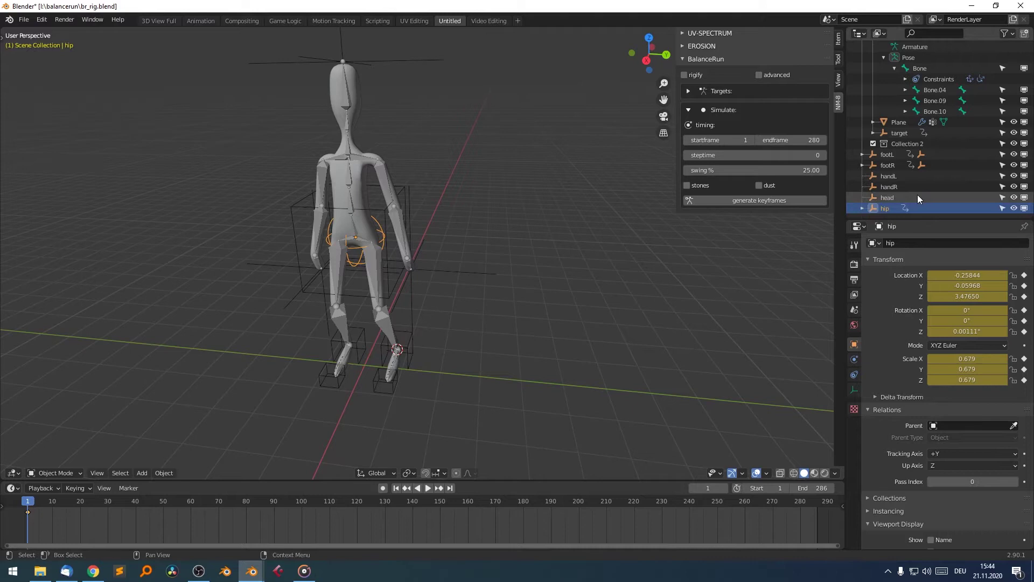
Set the Copy Location target of the armature's root bone, Bone, to hip and expand its Copy Rotation constraint.
click(361, 243)
click(355, 239)
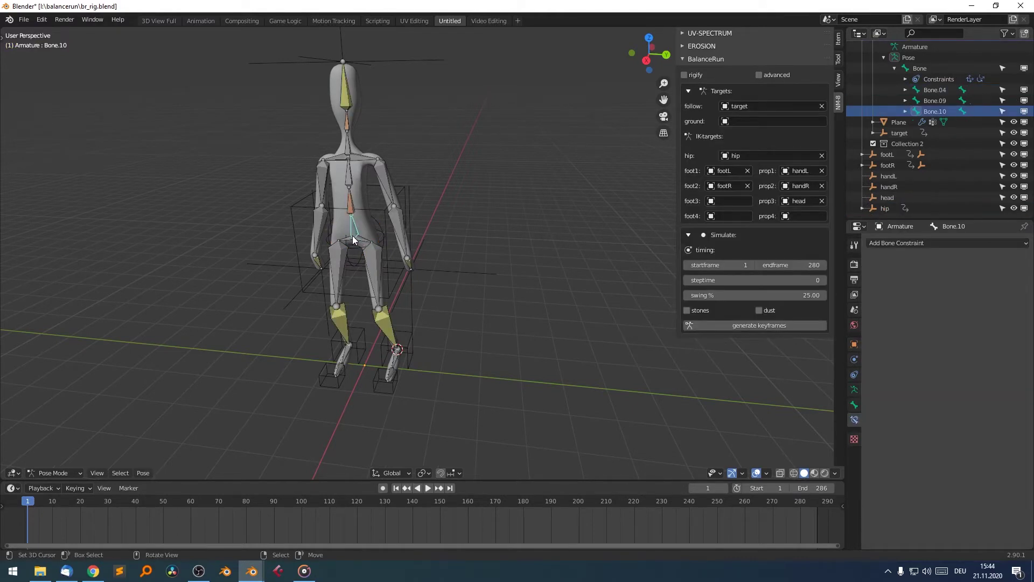
mouse_move(356, 241)
middle_down()
mouse_move(405, 250)
mouse_move(363, 244)
middle_up()
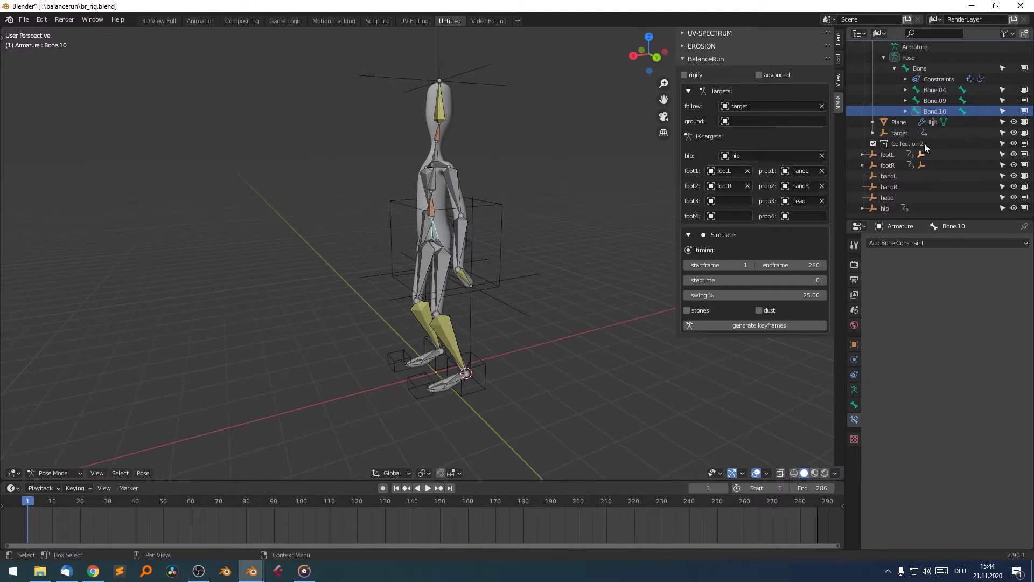
click(919, 67)
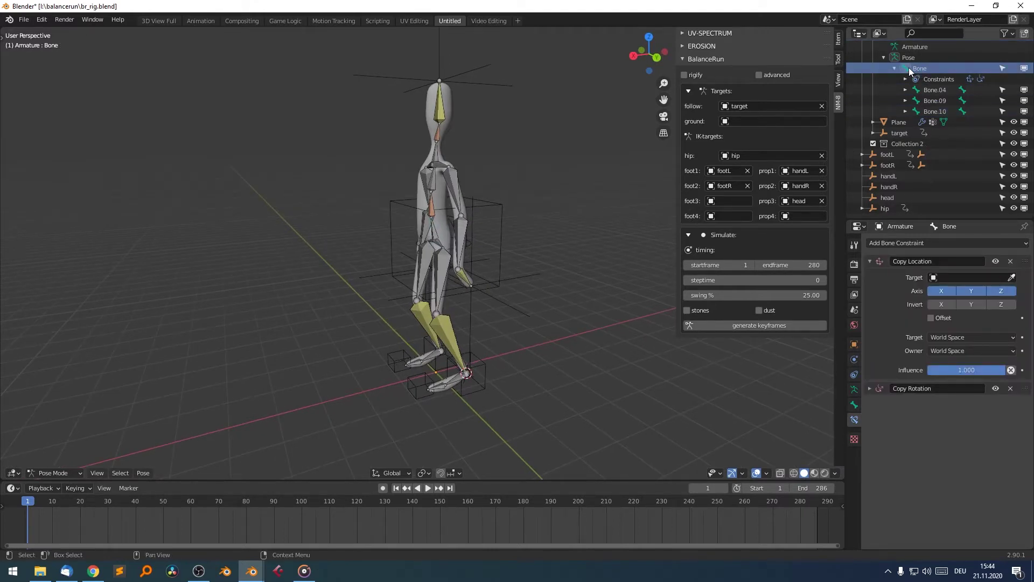
scroll(910, 70, up, 2)
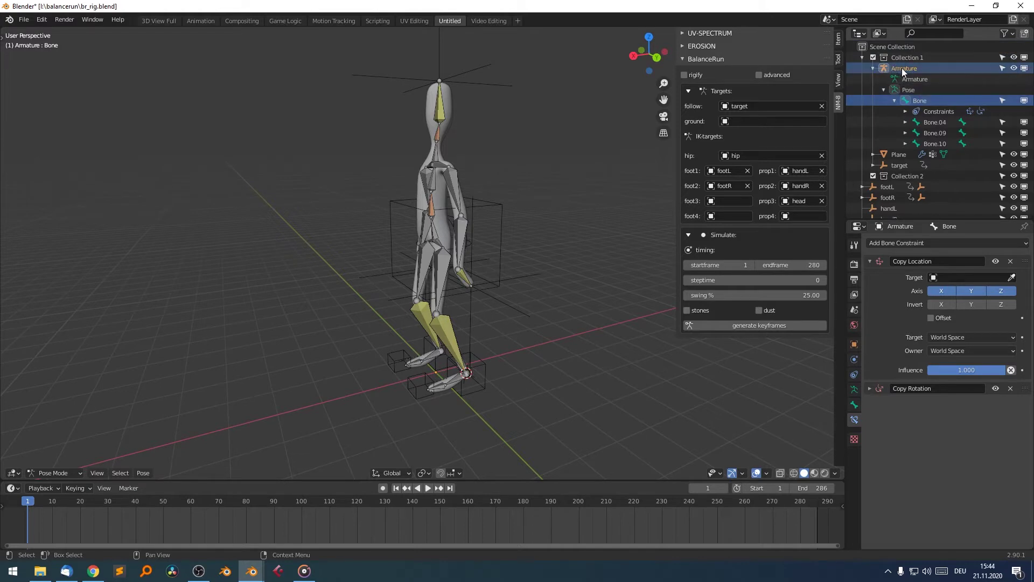
click(903, 70)
click(917, 102)
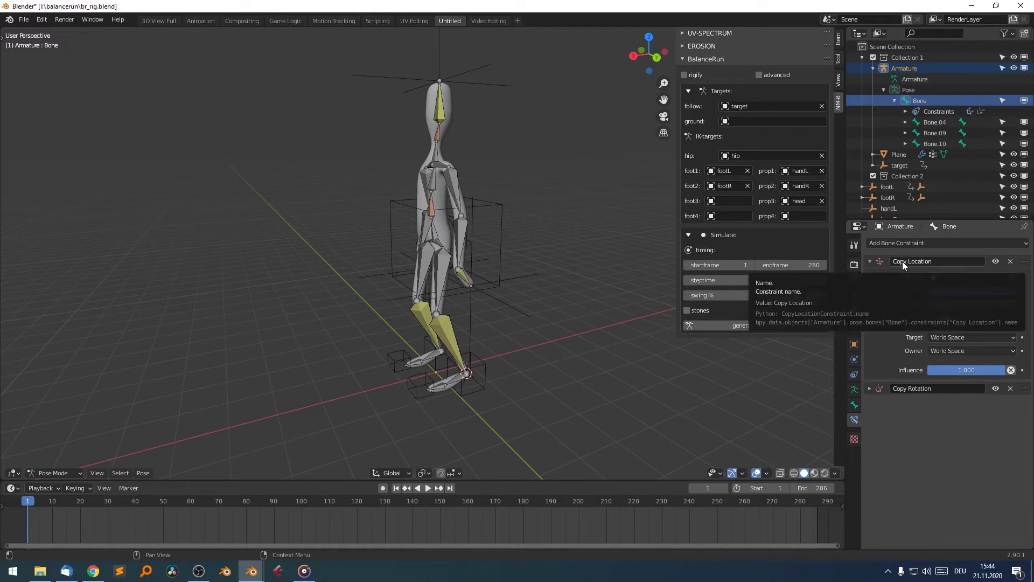
click(953, 278)
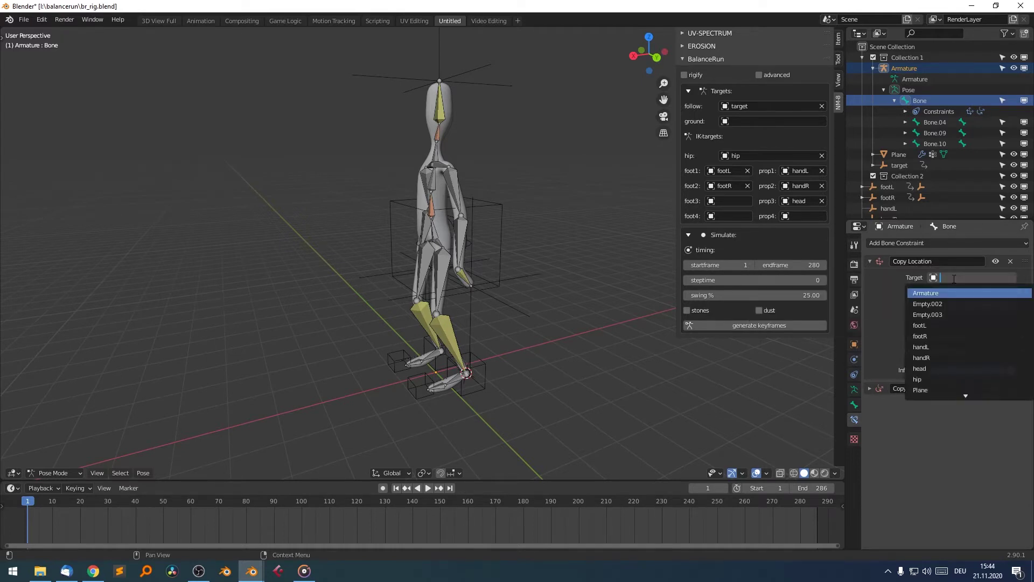
click(941, 379)
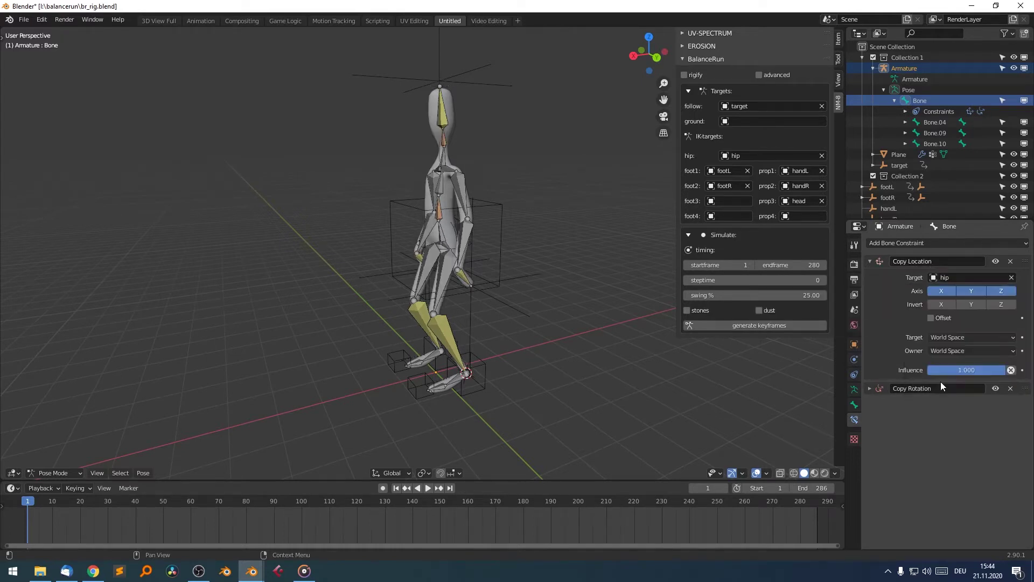
click(888, 390)
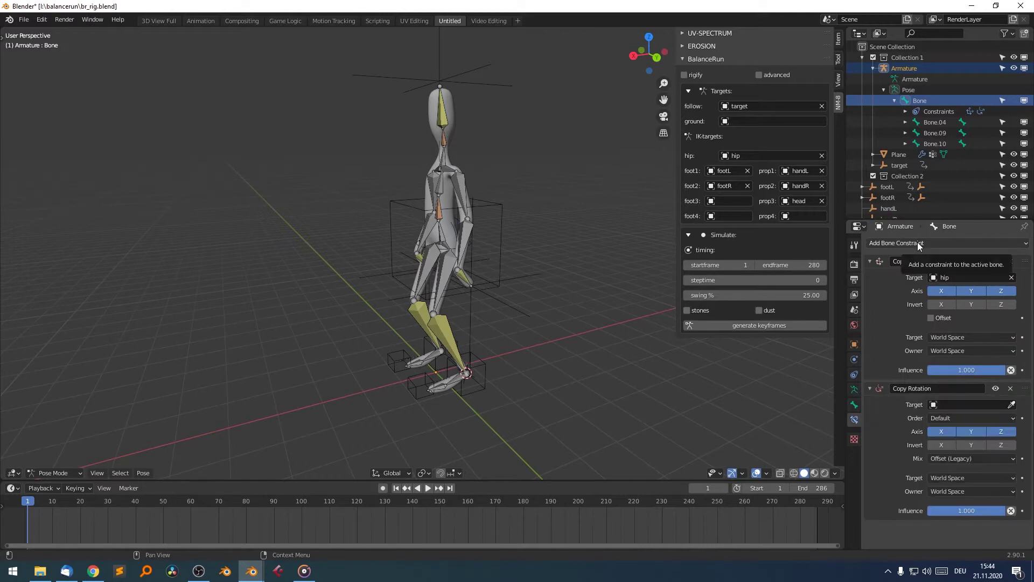
Set the Copy Rotation target of the armature's root bone, Bone, to hip and collapse both bone constraints.
click(917, 242)
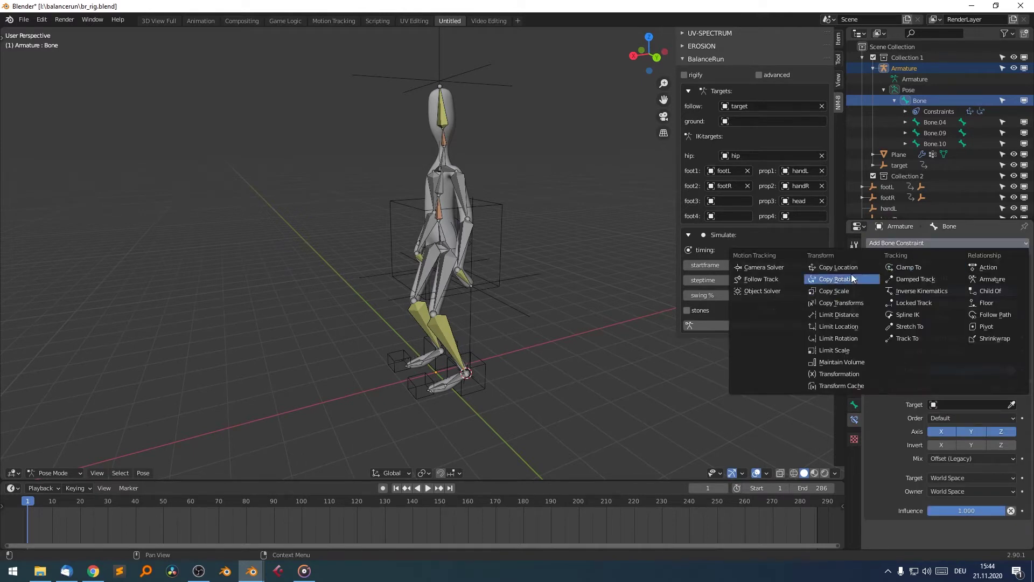
click(955, 408)
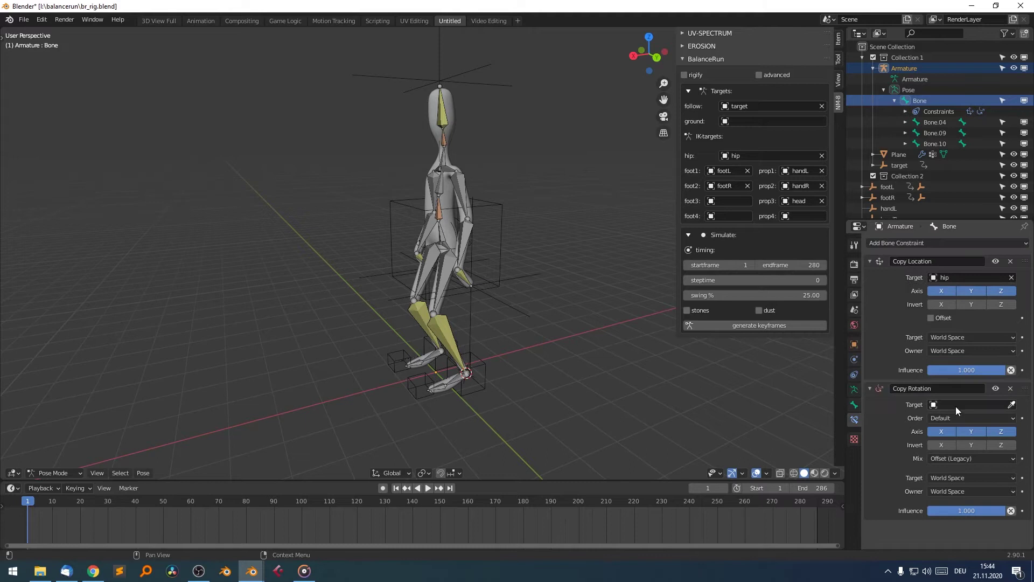
click(956, 405)
click(938, 506)
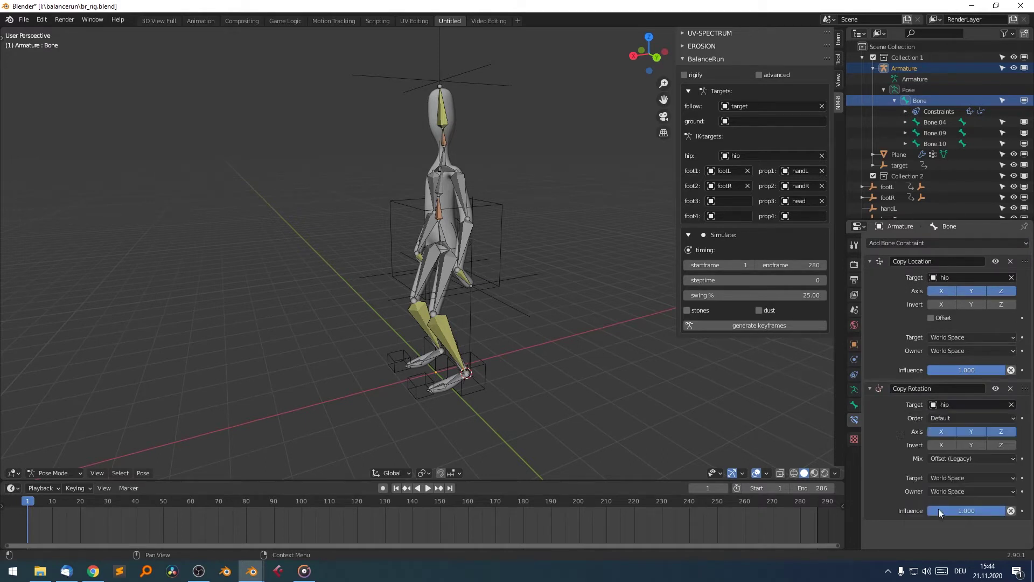
click(869, 389)
click(868, 261)
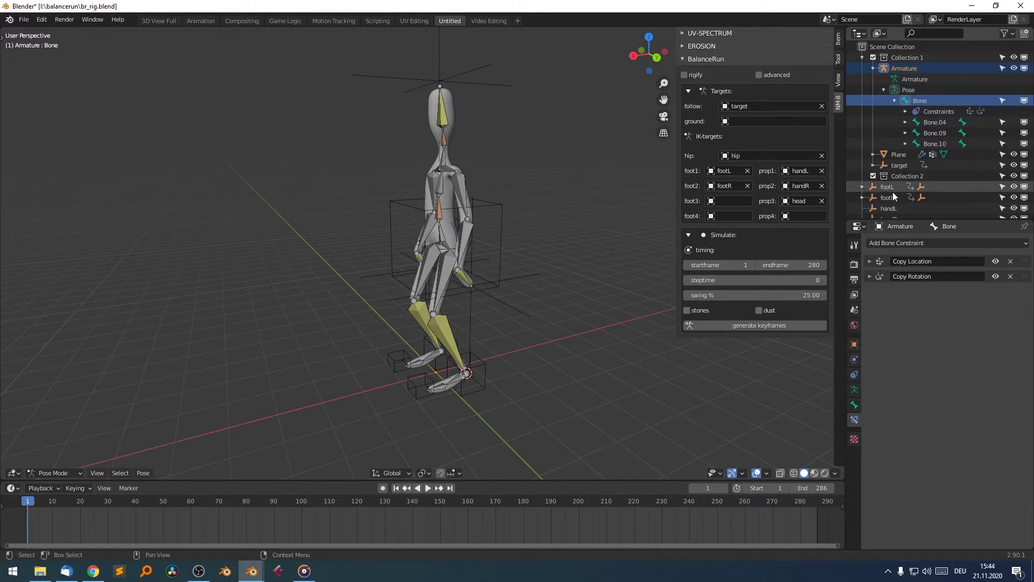
Try moving the hip empty to test how the character's body follows it.
scroll(893, 210, down, 3)
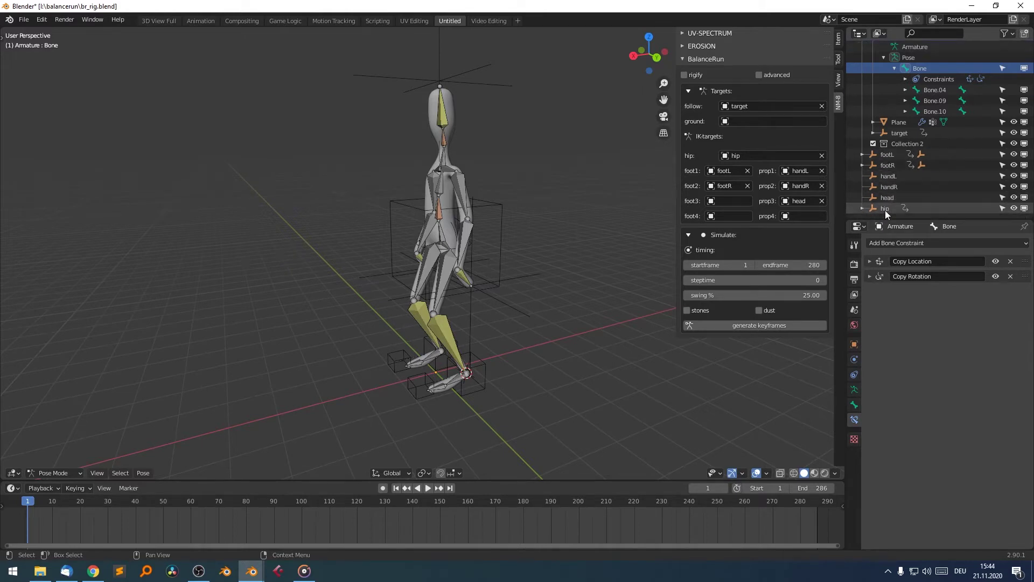
click(884, 208)
key(g)
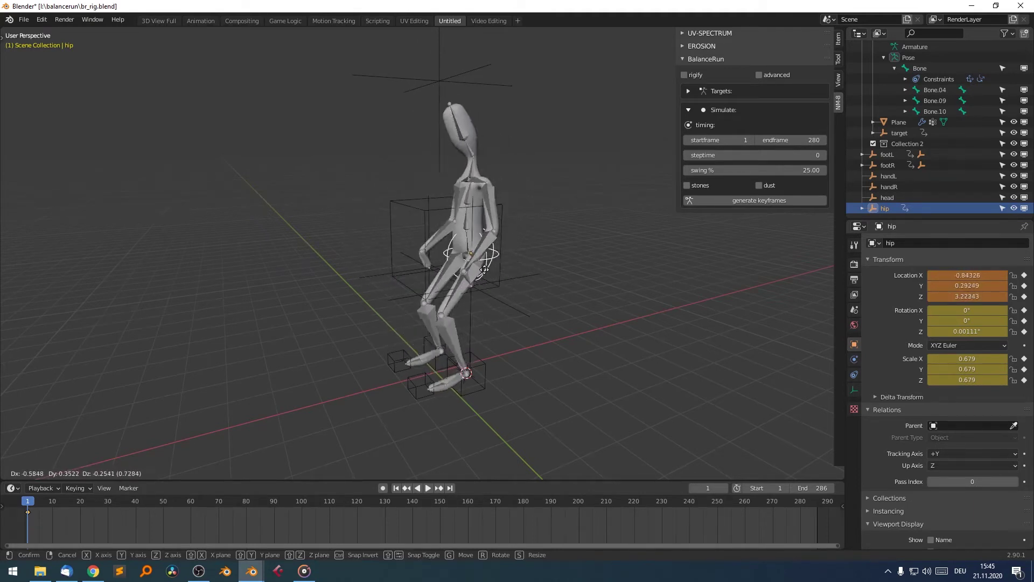
right_click(496, 263)
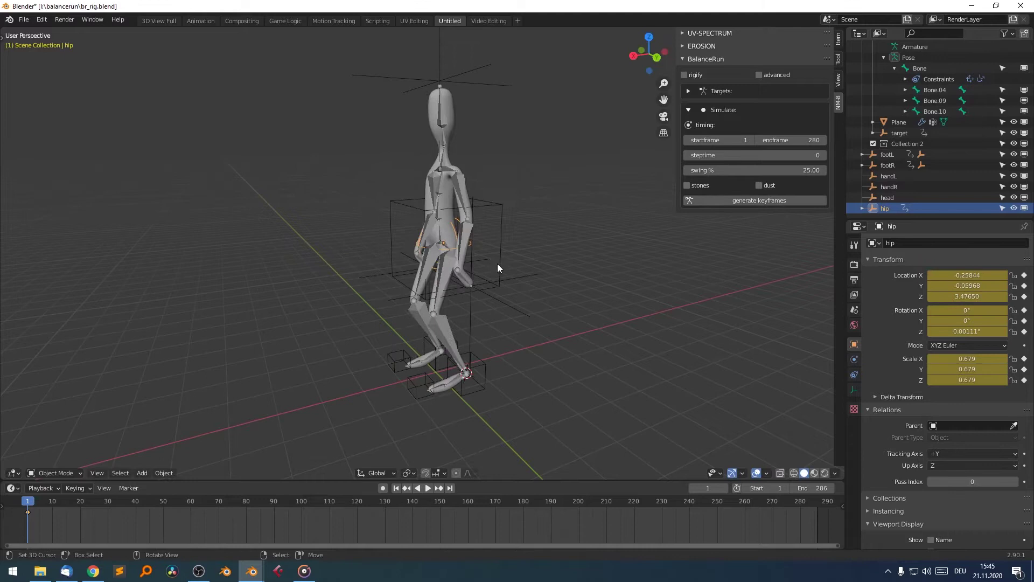
Select the box-shaped target empty, play its keyframed motion, and return the timeline to frame 1.
middle_drag(517, 325, 573, 312)
scroll(573, 312, down, 3)
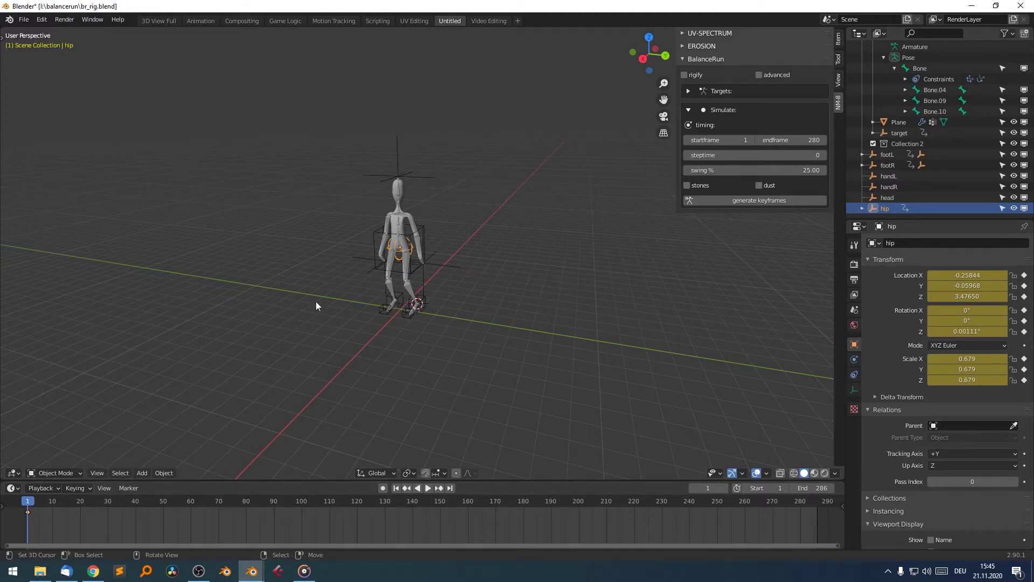
click(374, 234)
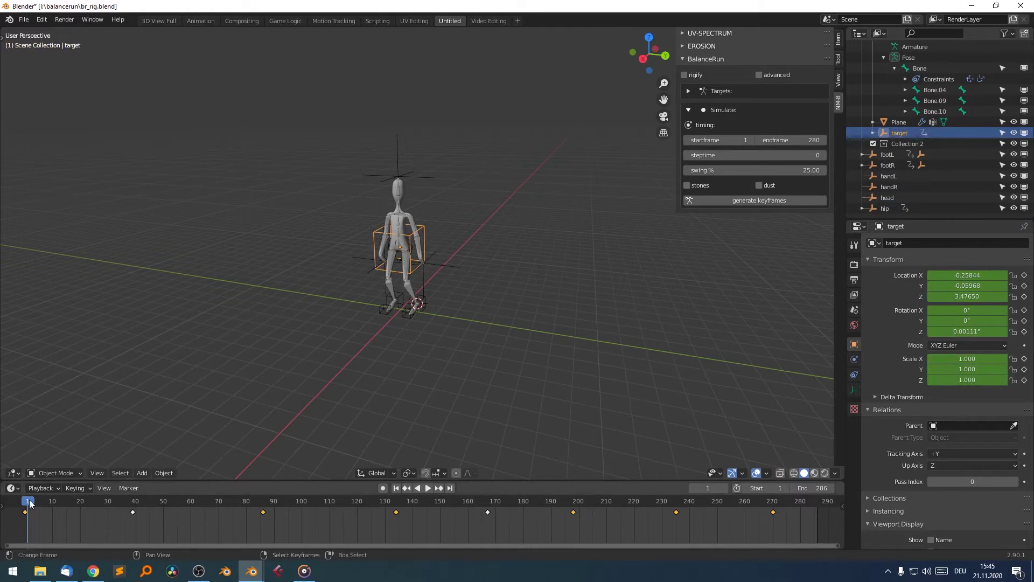
key(space)
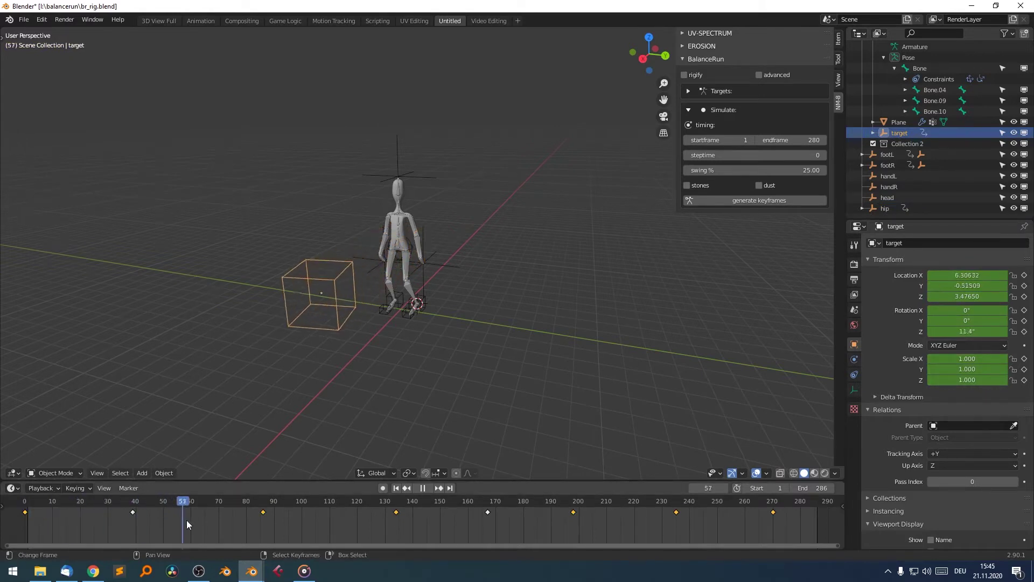
key(space)
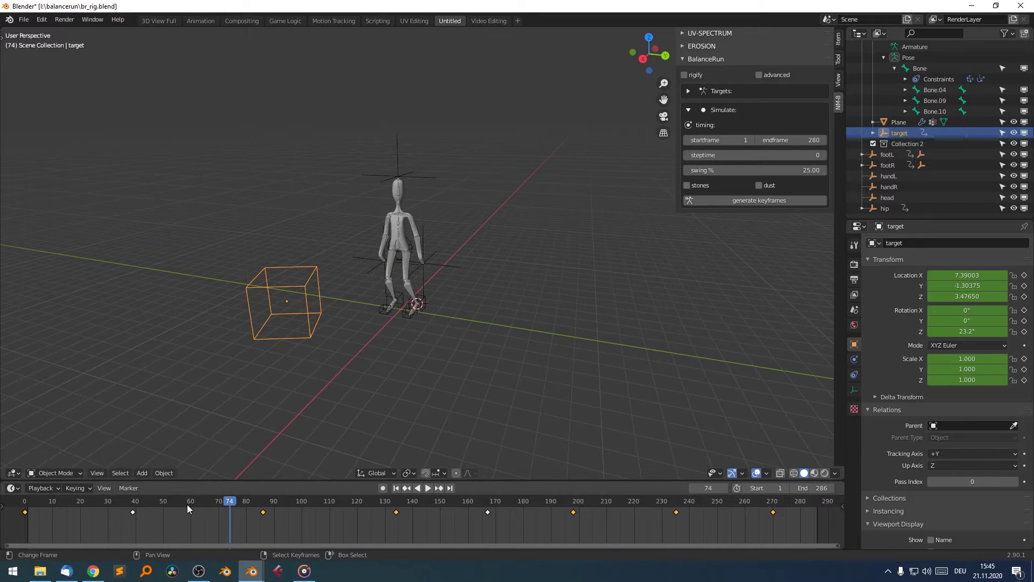
drag(187, 509, 28, 498)
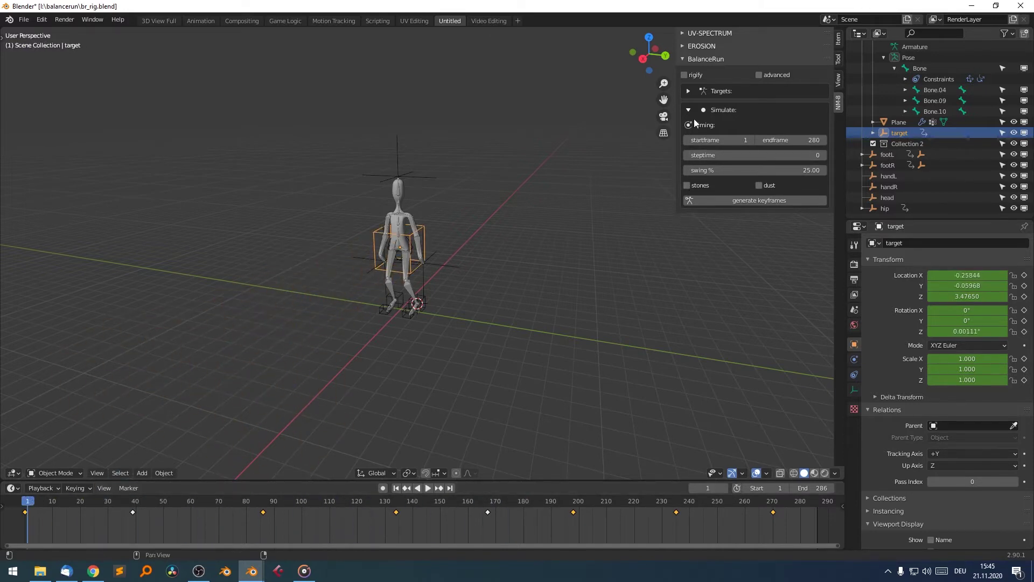
Select the character's armature and switch from Pose Mode to Object Mode.
click(398, 218)
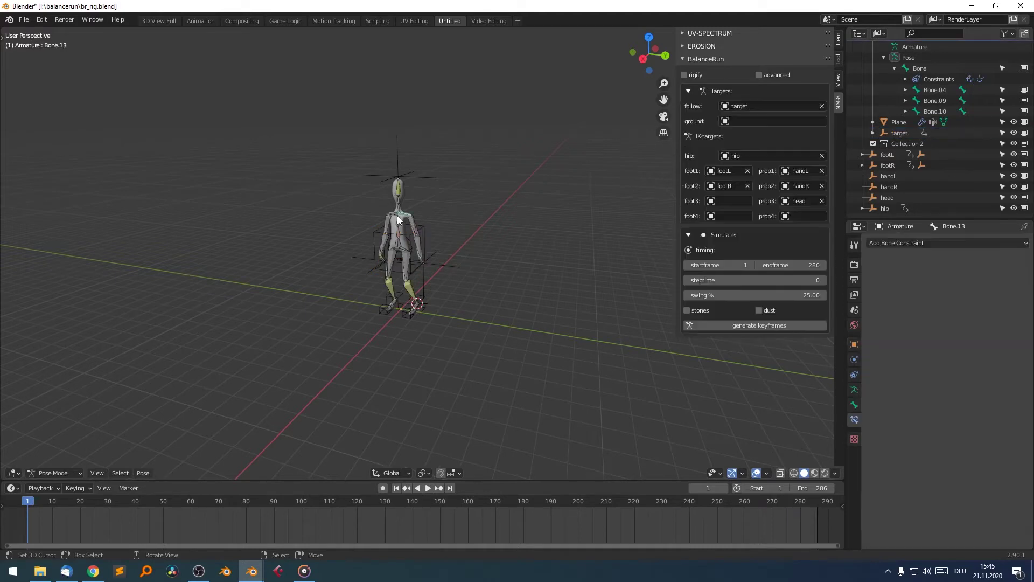
click(76, 473)
click(55, 460)
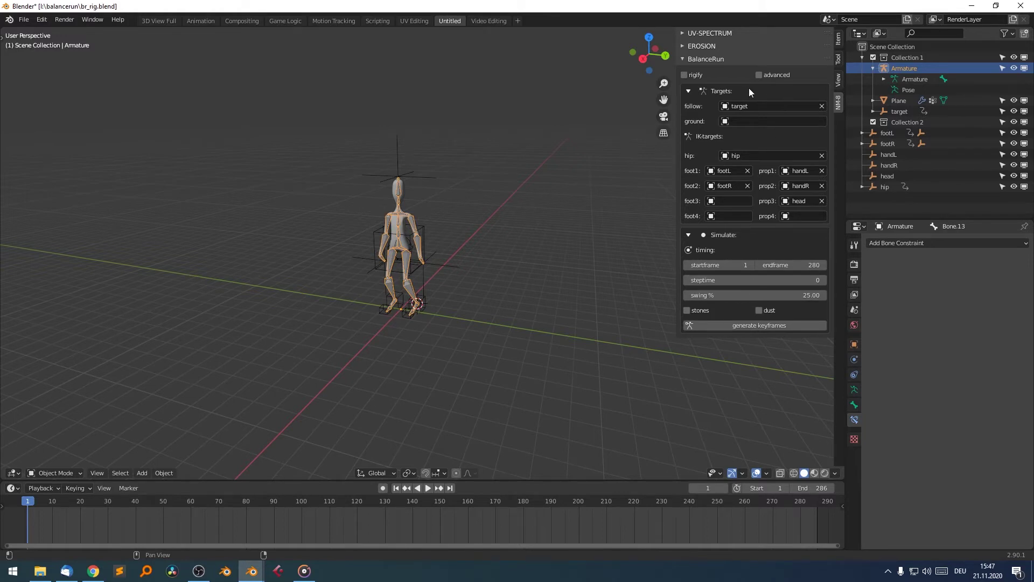
Examine BalanceRun's advanced foot, prop and parameter settings, and return to the basic options.
click(759, 75)
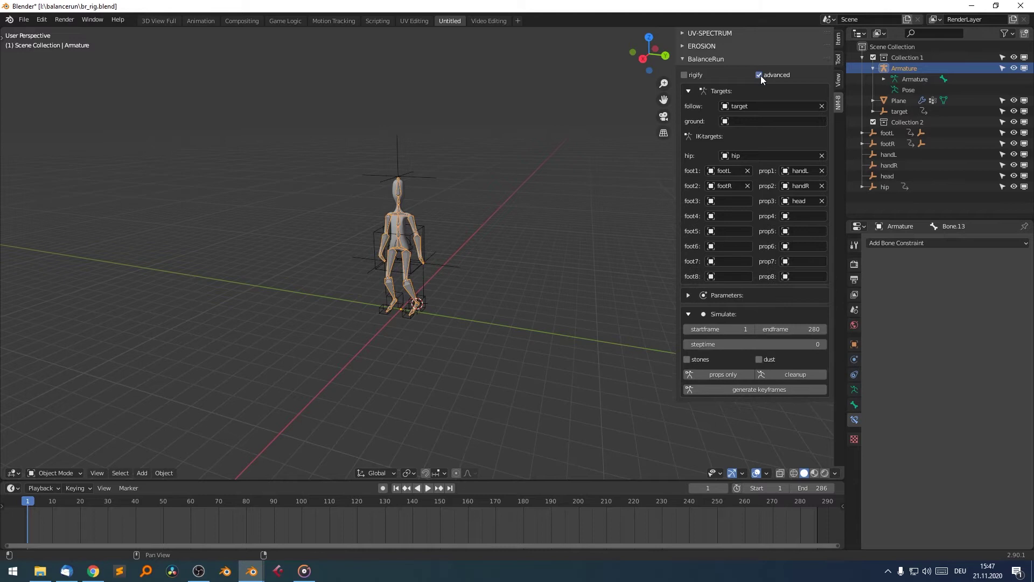
click(688, 295)
scroll(700, 323, down, 5)
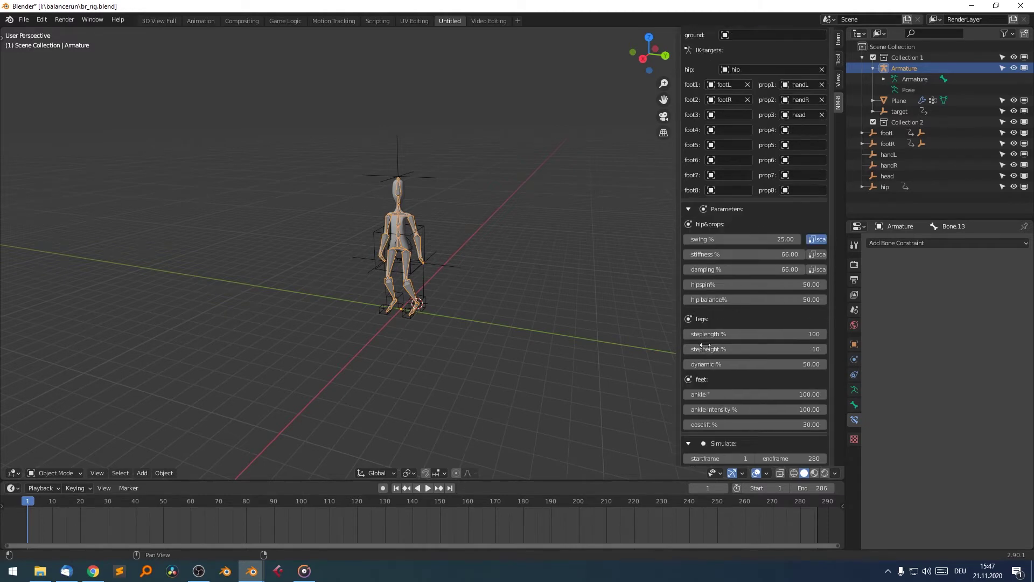
scroll(706, 339, up, 5)
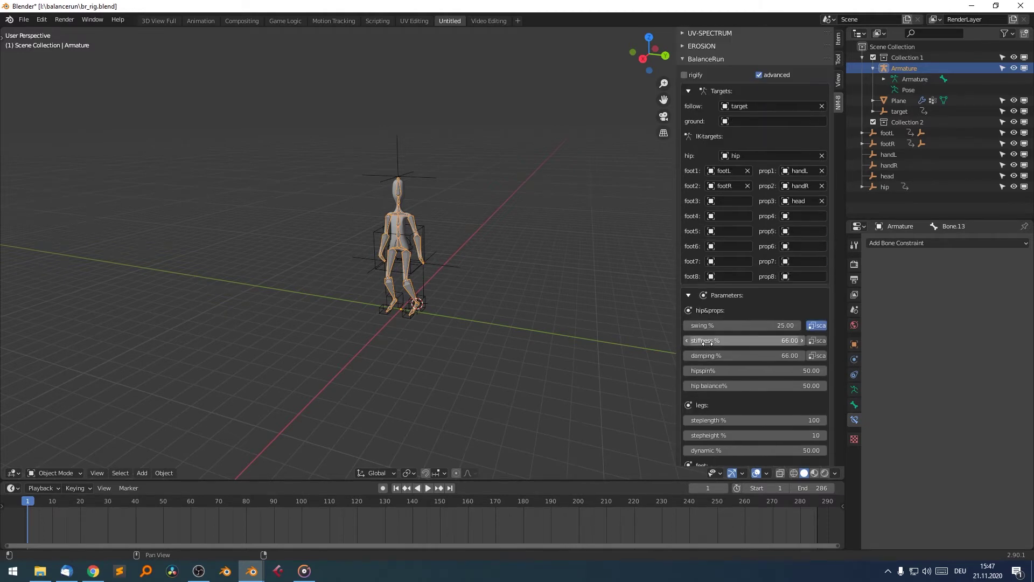
click(759, 75)
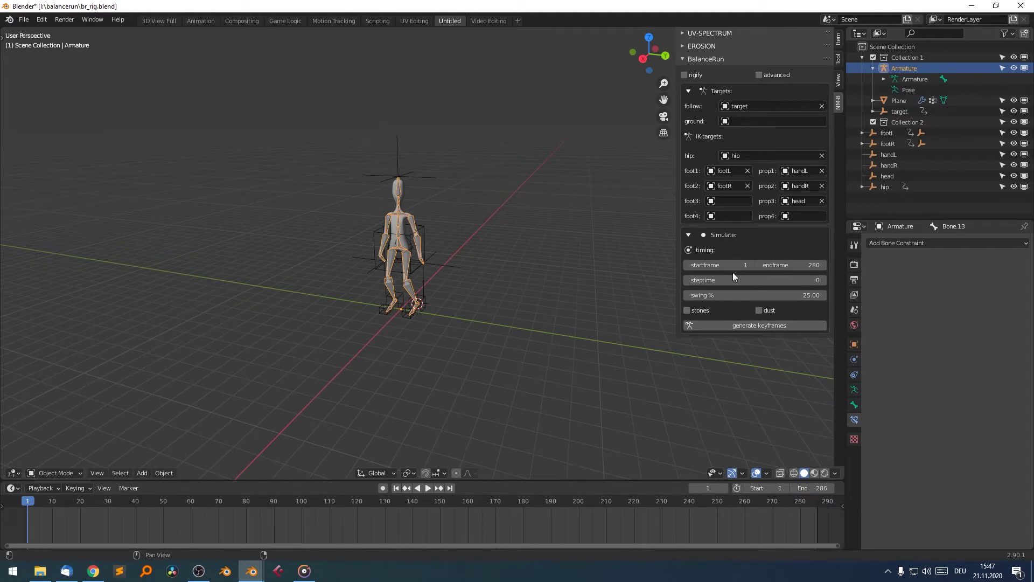
Set the BalanceRun simulation's steptime to 20 and keep swing at 25%.
drag(732, 278, 784, 276)
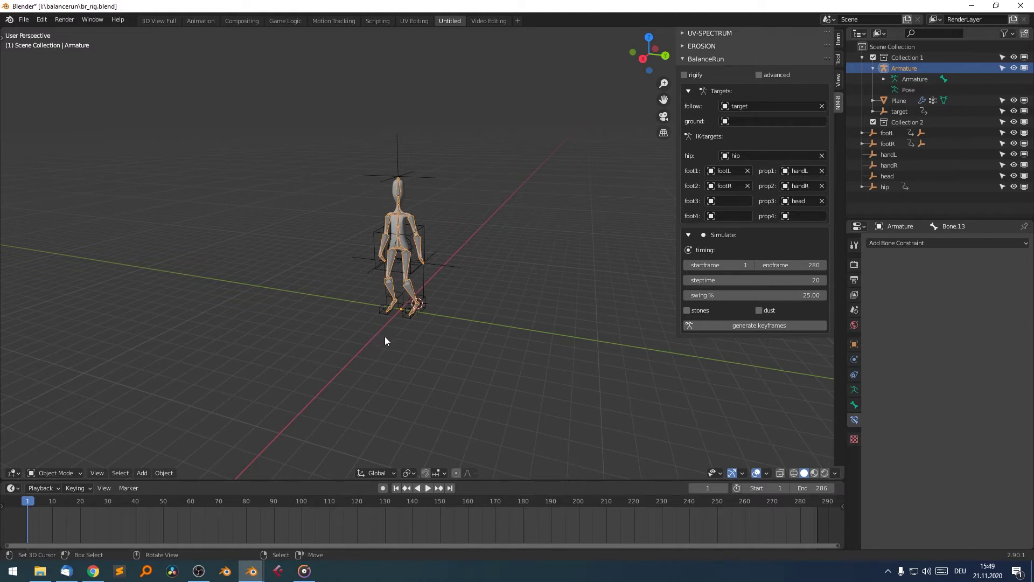
click(802, 296)
key(Return)
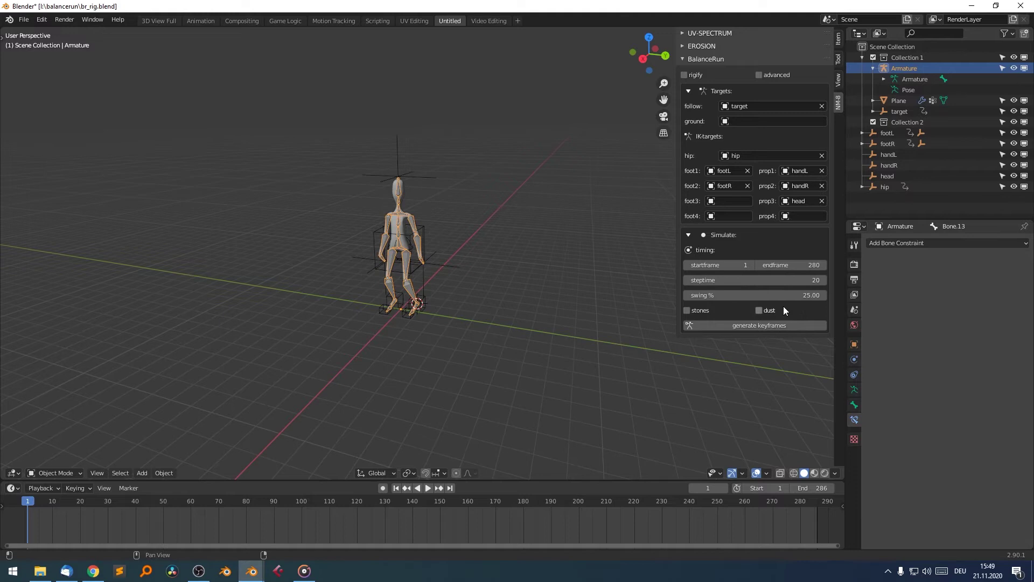
click(784, 294)
key(Return)
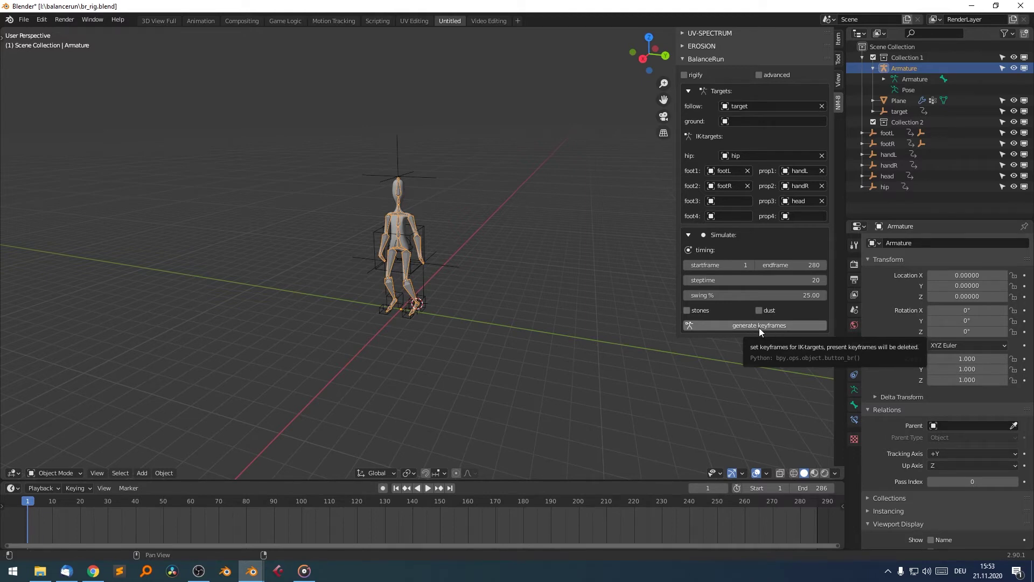
Generate the keyframes for the armature's IK targets, play the animation, and select the target empty.
click(759, 325)
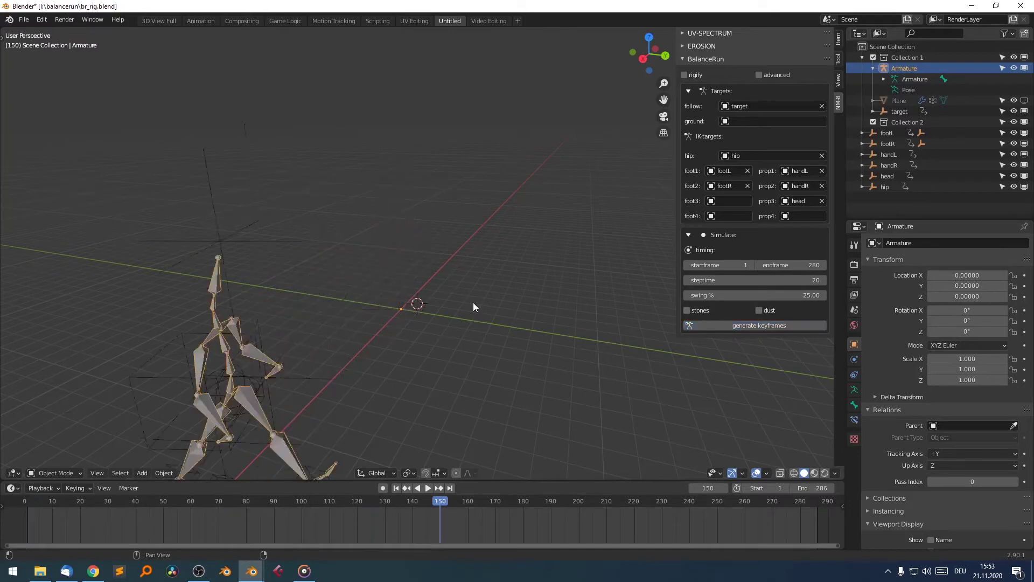
key(space)
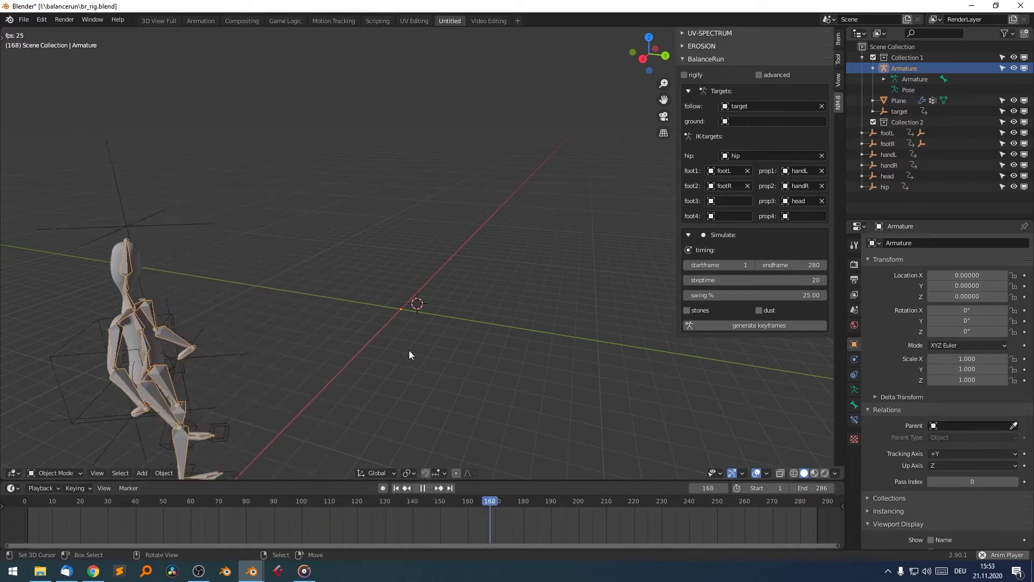
click(904, 111)
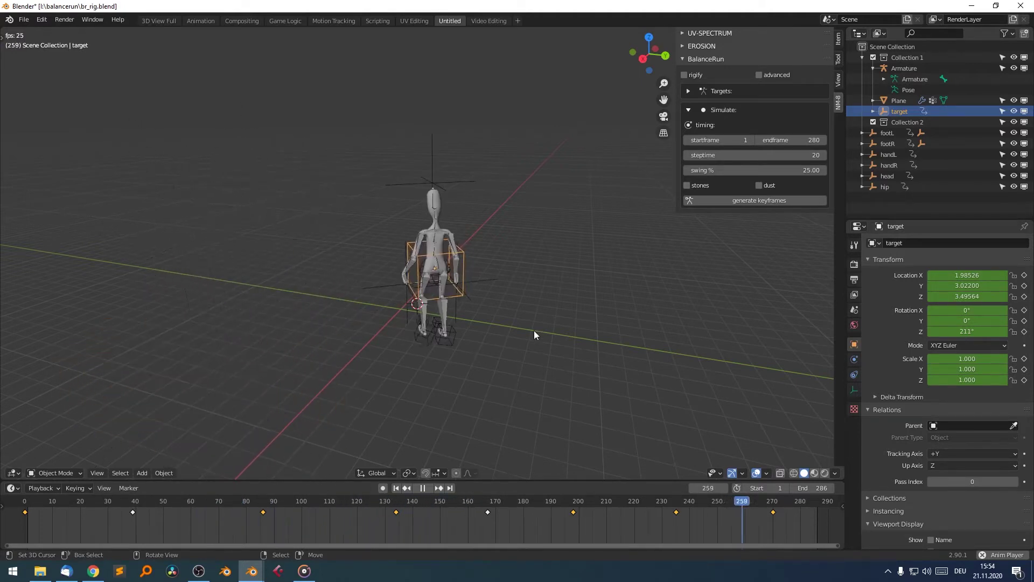
Set the simulation's swing to 100% and try to generate keyframes with the target empty active.
click(754, 170)
text(100)
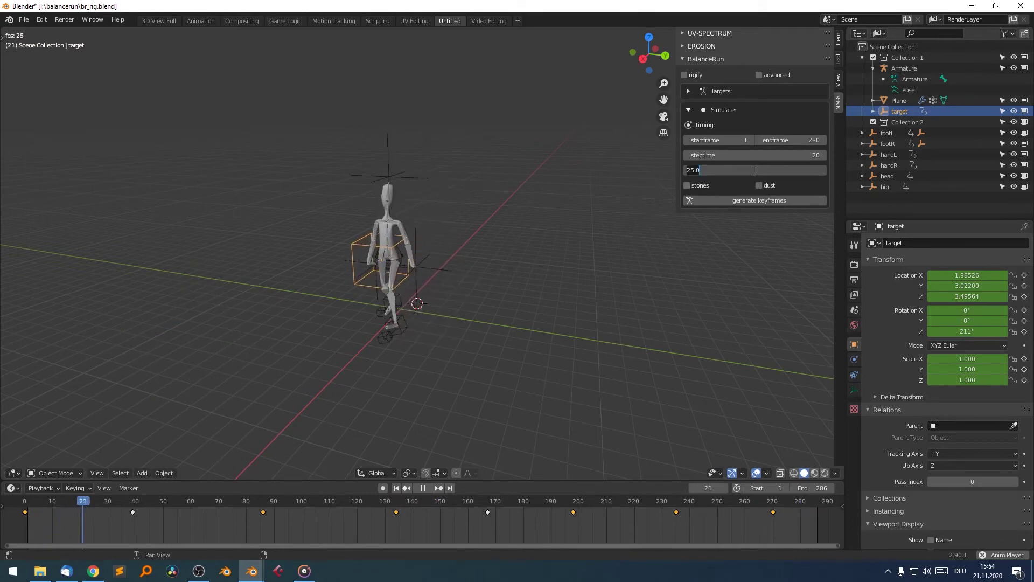
key(Return)
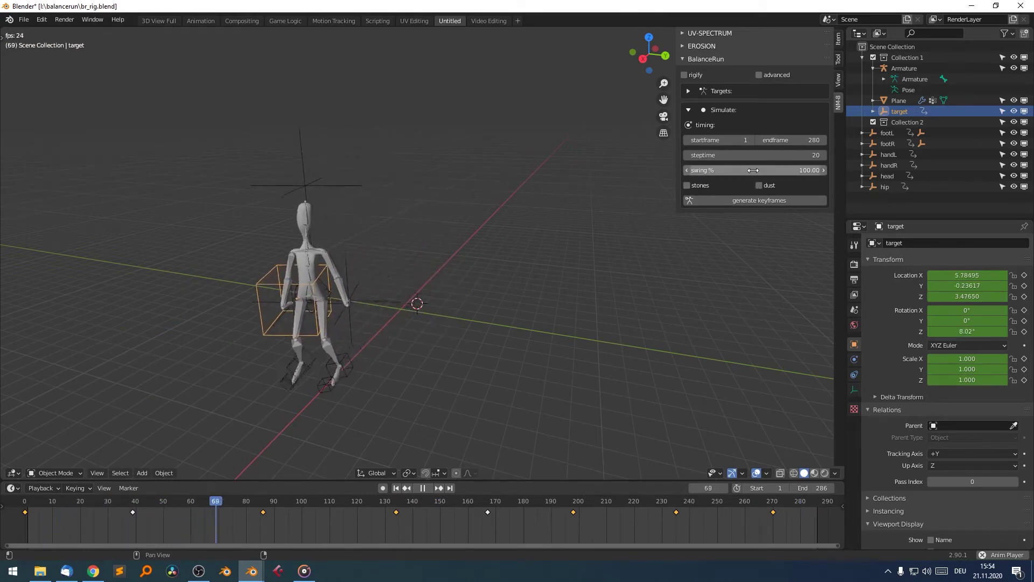
click(758, 200)
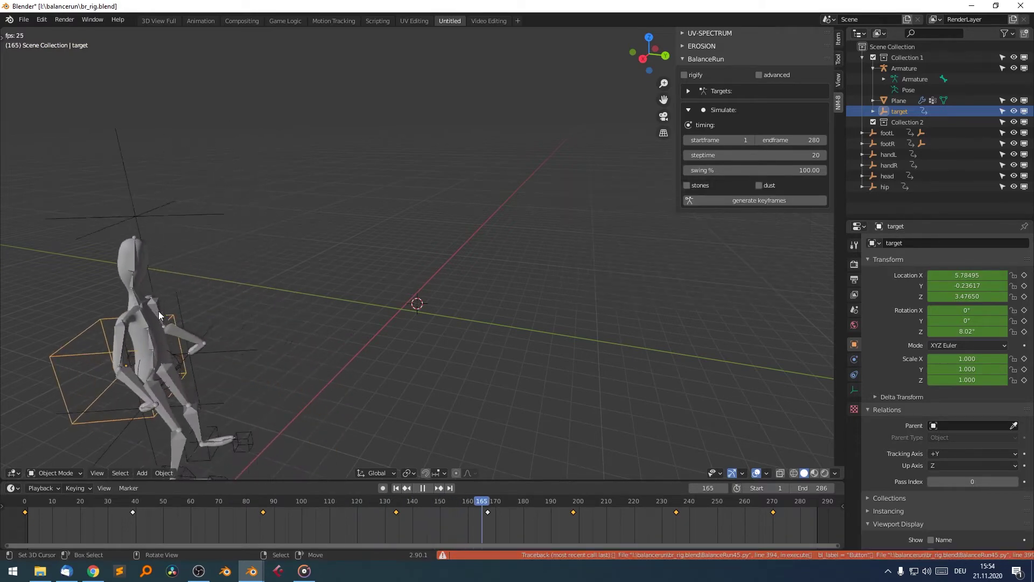
Make the armature the active object, regenerate its IK-target keyframes, and play the animation.
click(150, 293)
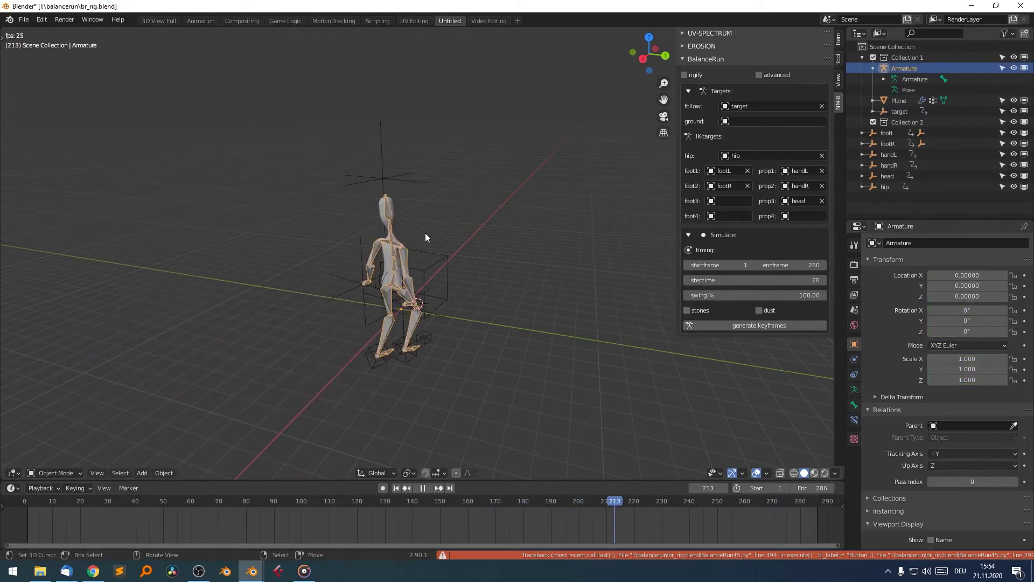
click(748, 325)
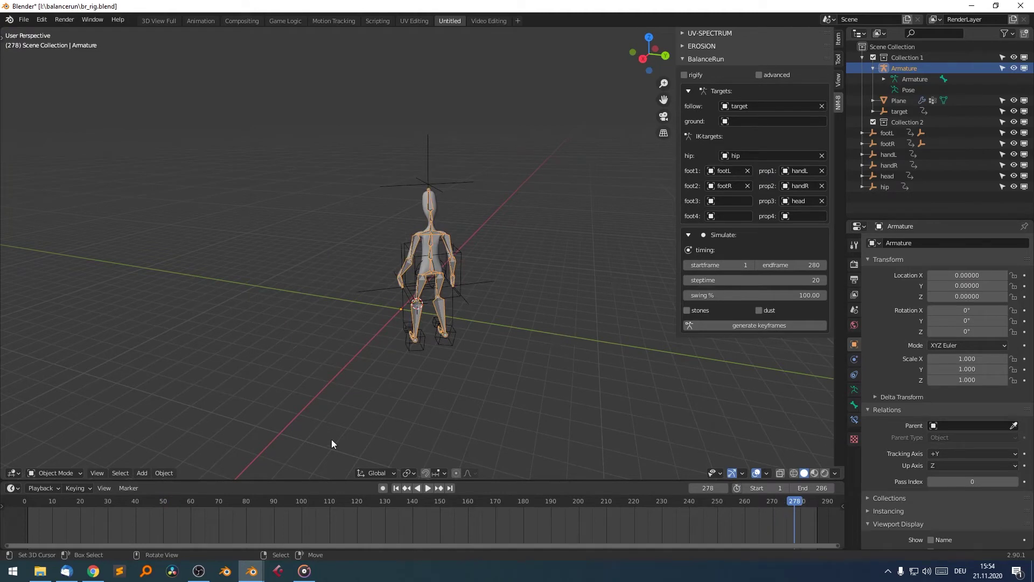
click(425, 490)
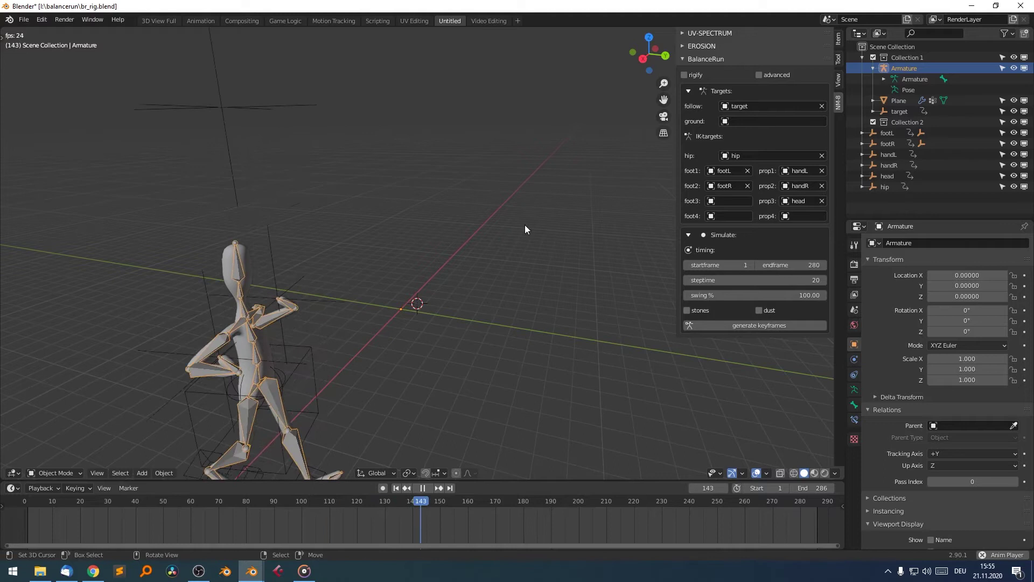
Set the simulation's swing to 25% and regenerate the armature's IK-target keyframes.
click(779, 291)
text(25)
key(Return)
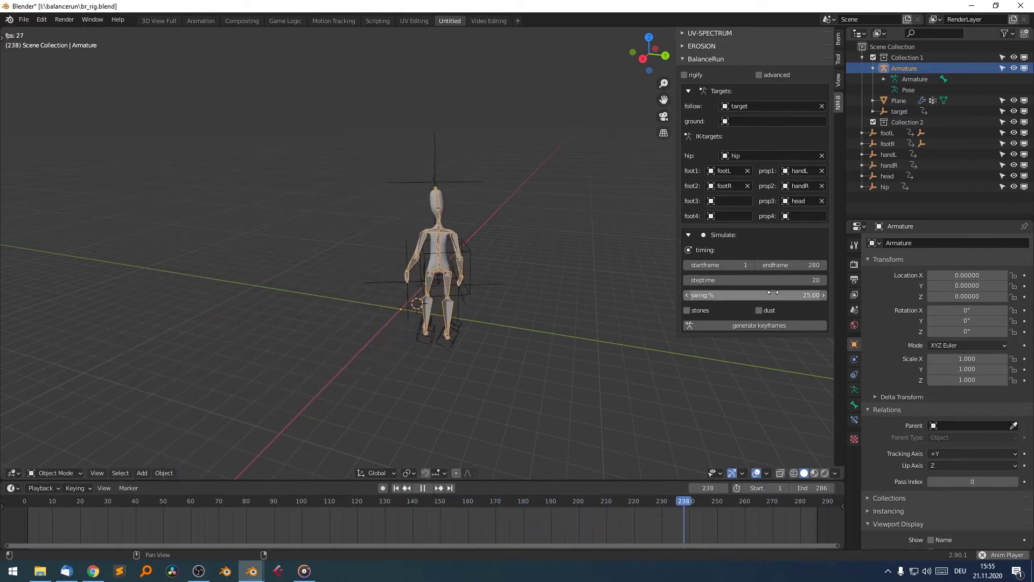
click(778, 326)
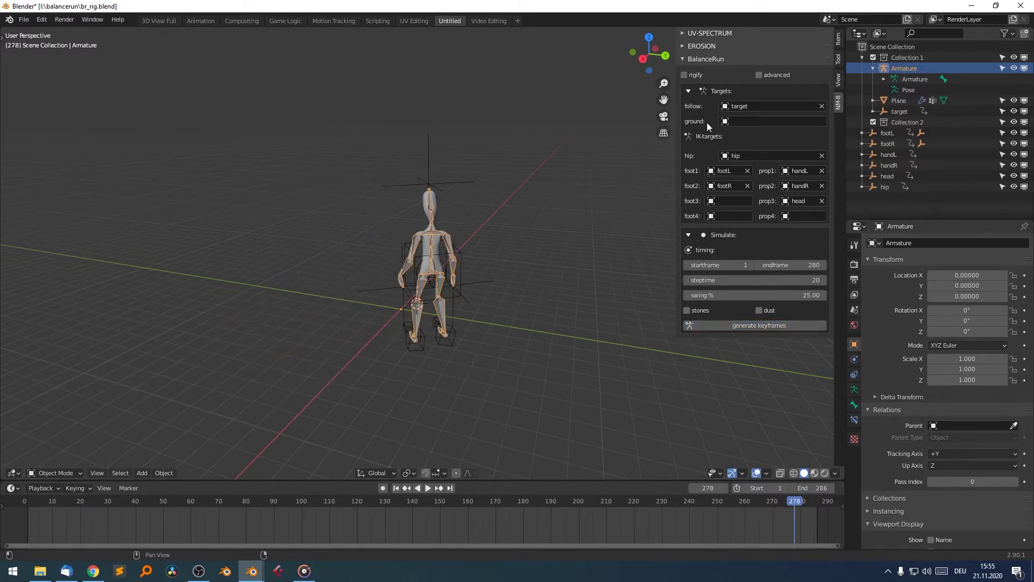
Add a mesh plane at the 3D cursor and scale it up to about 19.3 under the character.
key(shift+a)
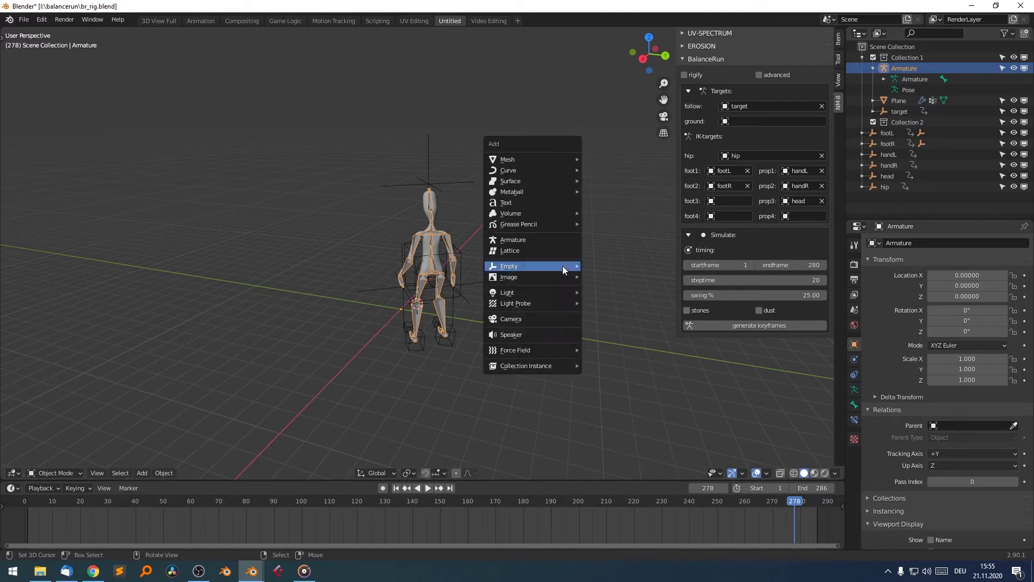
mouse_move(547, 160)
click(595, 160)
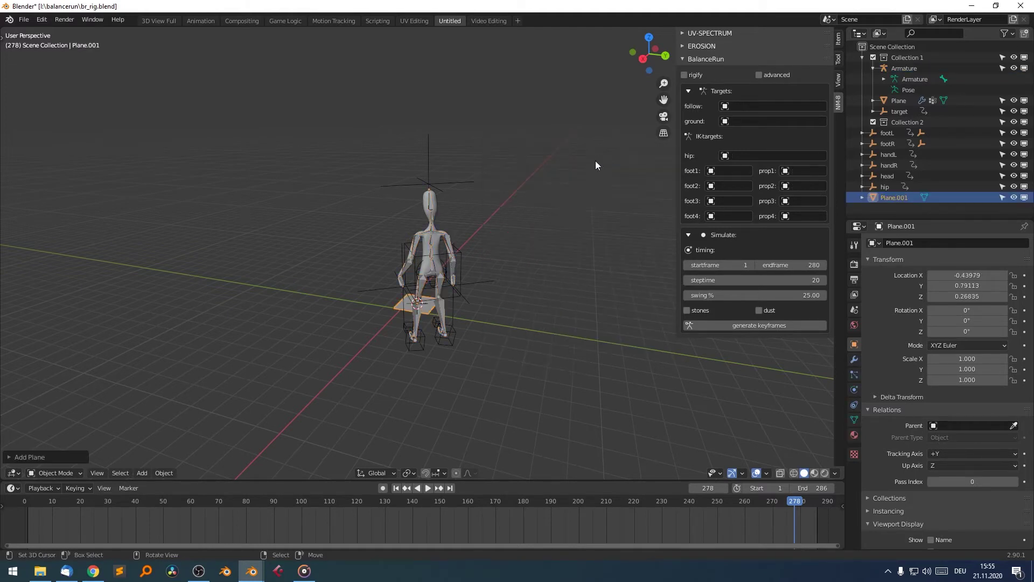
key(s)
click(81, 57)
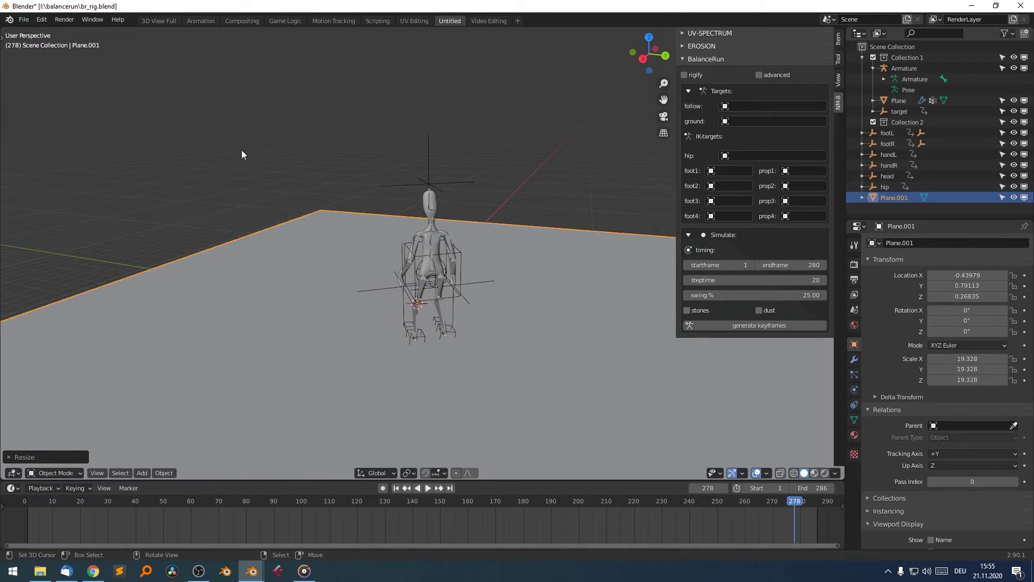
Subdivide the ground plane's mesh with 10 cuts and return to Object Mode.
key(Tab)
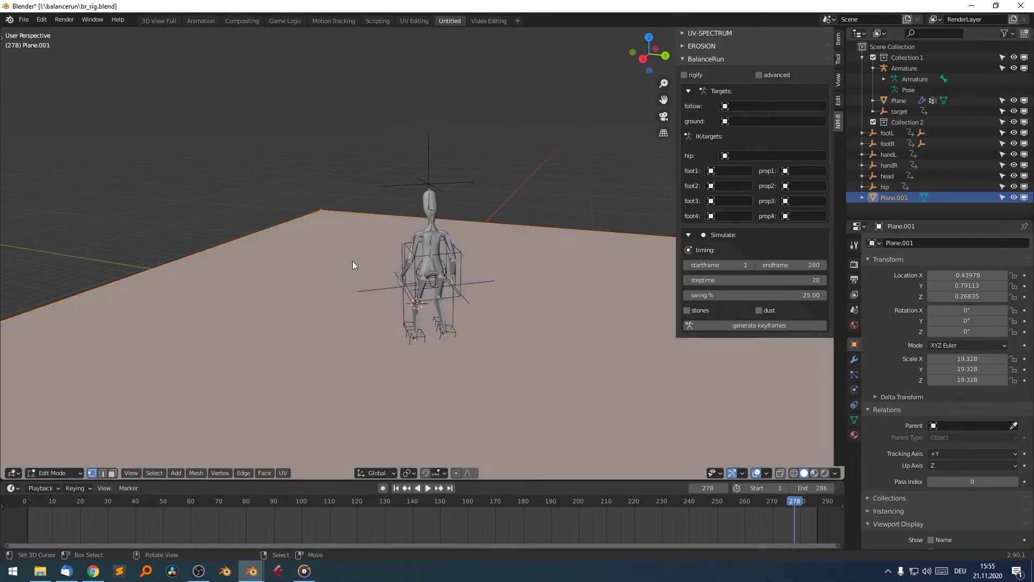
key(w)
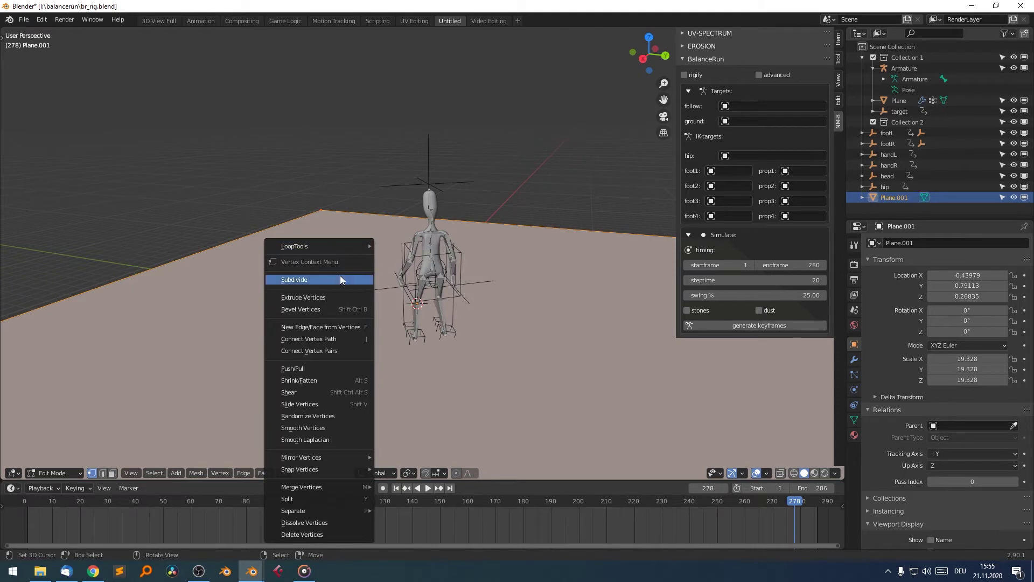
click(341, 279)
drag(105, 382, 129, 383)
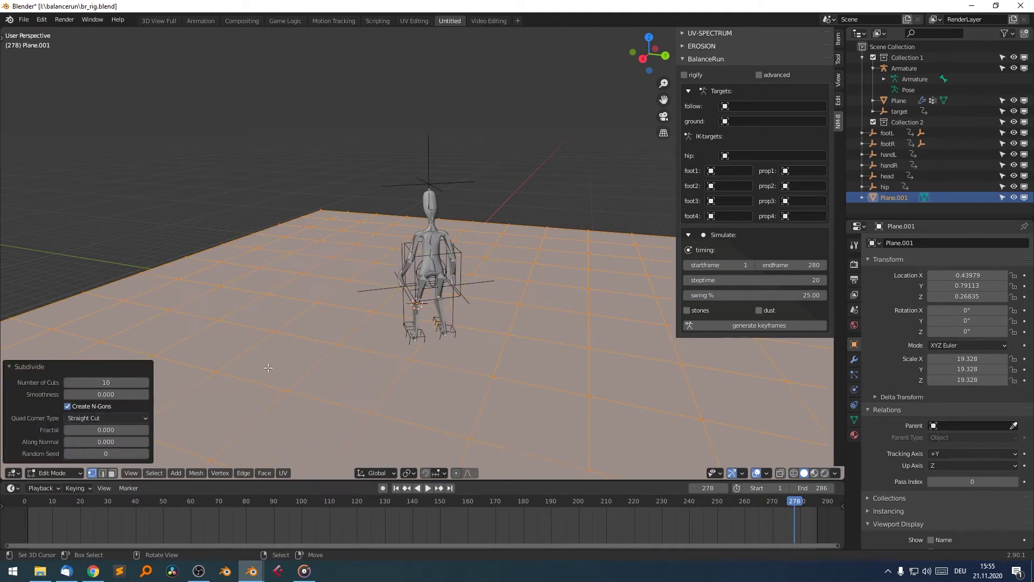
key(Tab)
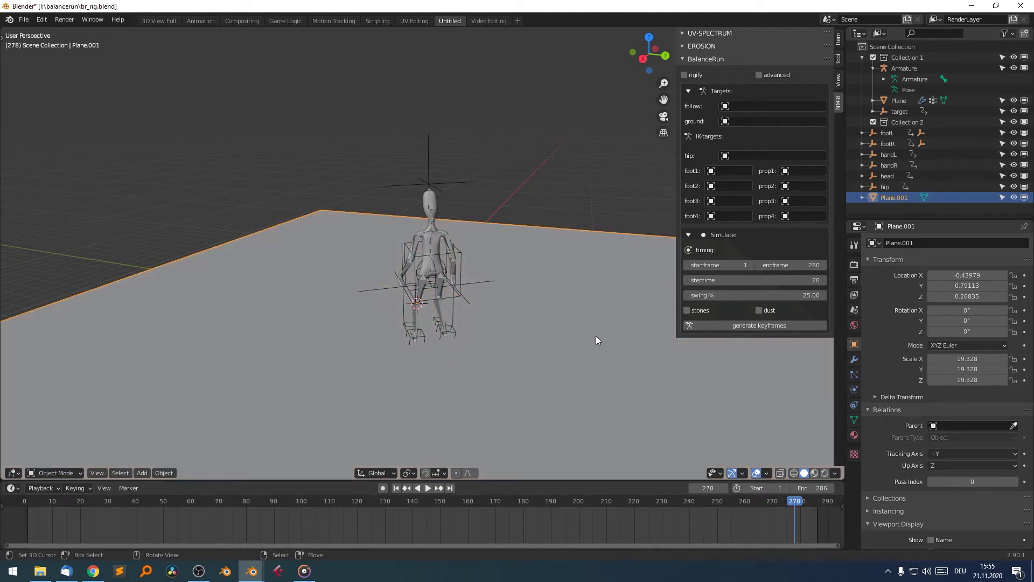
Add a Displace modifier to the ground plane and give it a new texture of type Clouds.
click(854, 359)
click(894, 243)
click(940, 299)
click(954, 279)
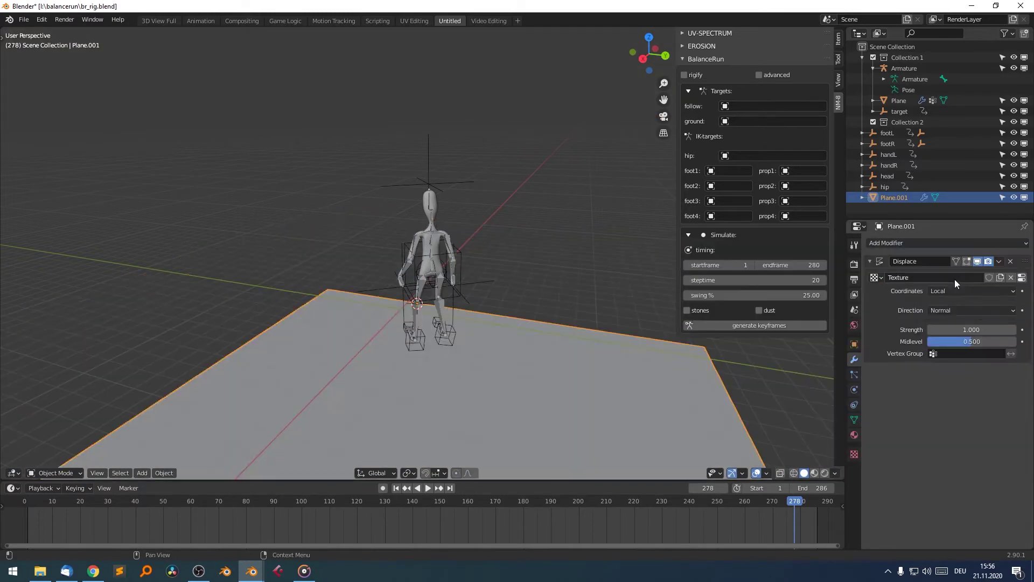
click(1021, 277)
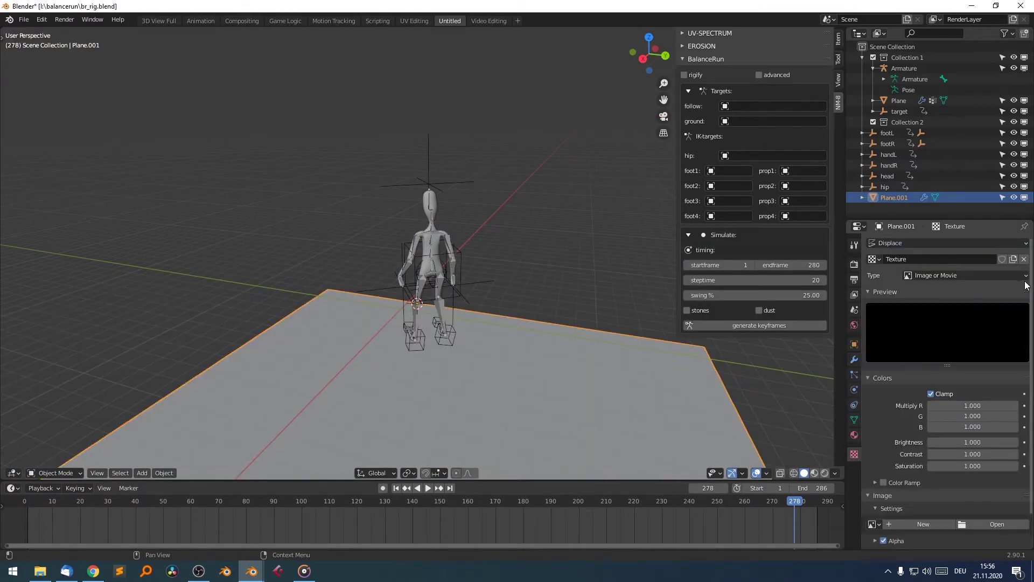
click(974, 276)
click(958, 315)
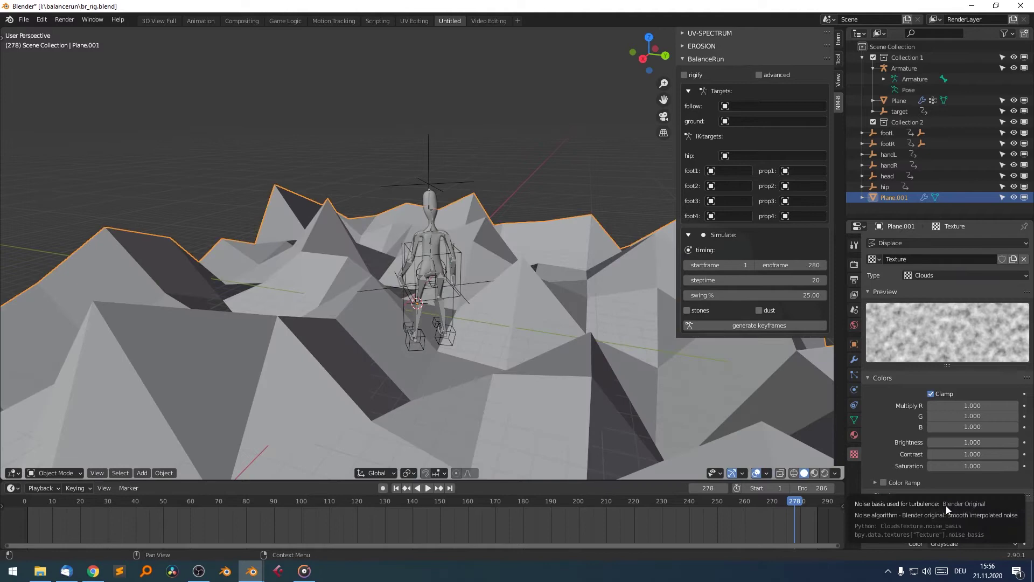
Enlarge the Clouds texture's noise size and lower the Displace modifier's strength to soften the terrain.
scroll(962, 467, down, 3)
drag(964, 503, 1002, 503)
click(854, 360)
click(931, 329)
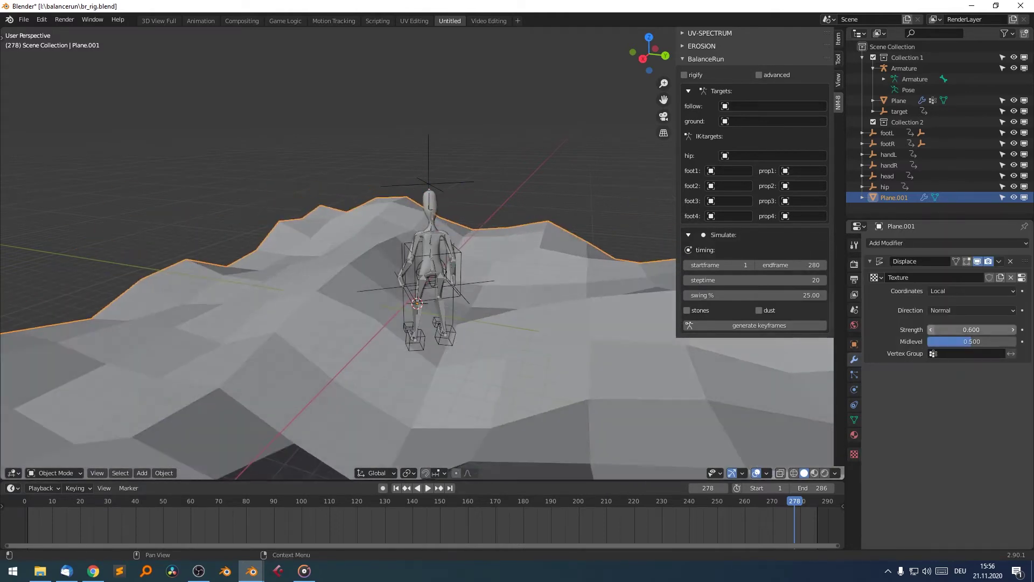
click(930, 329)
Add a Subdivision Surface modifier to the terrain plane and set its viewport level to 2.
click(948, 242)
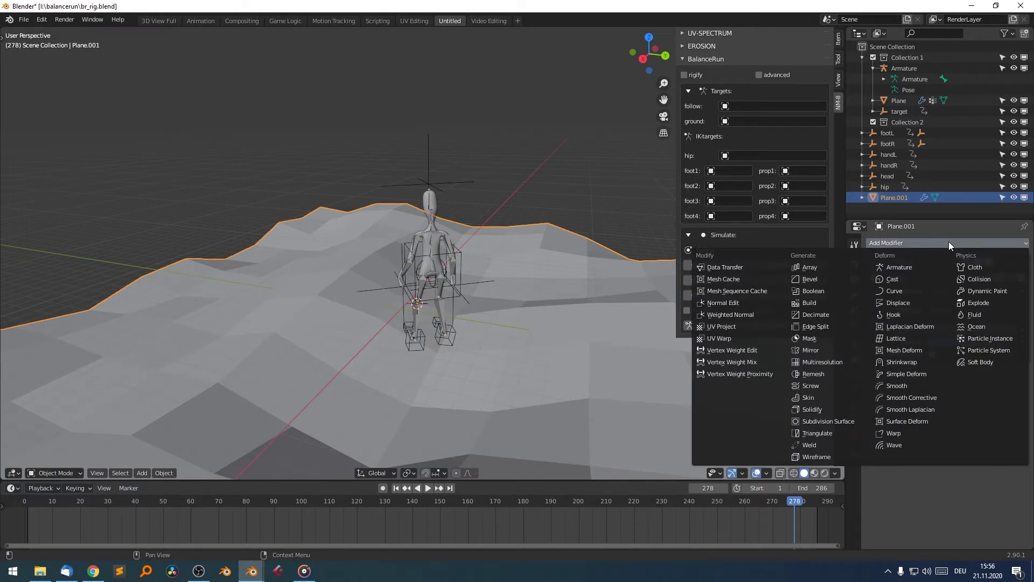
click(838, 421)
click(869, 262)
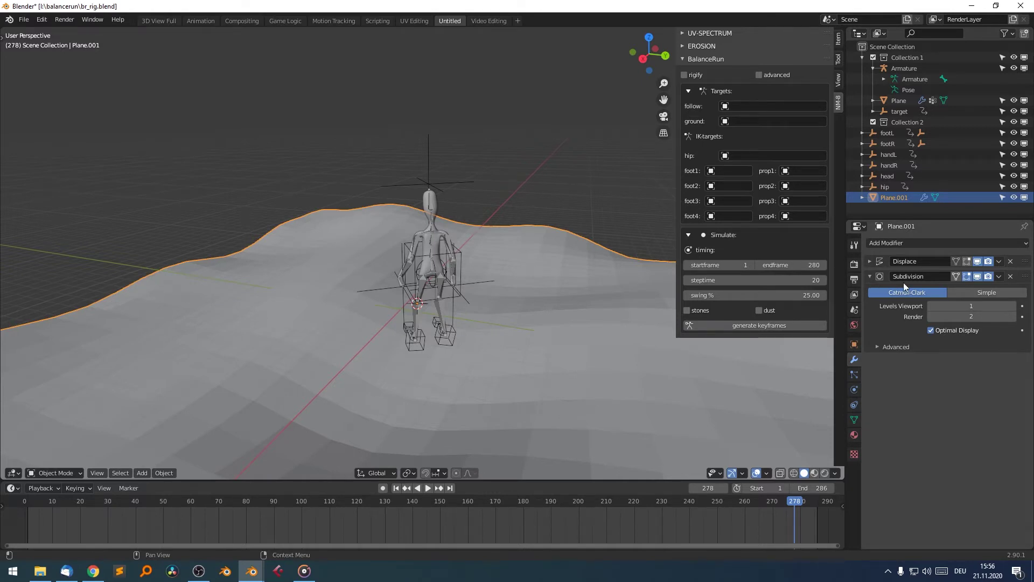
click(1012, 306)
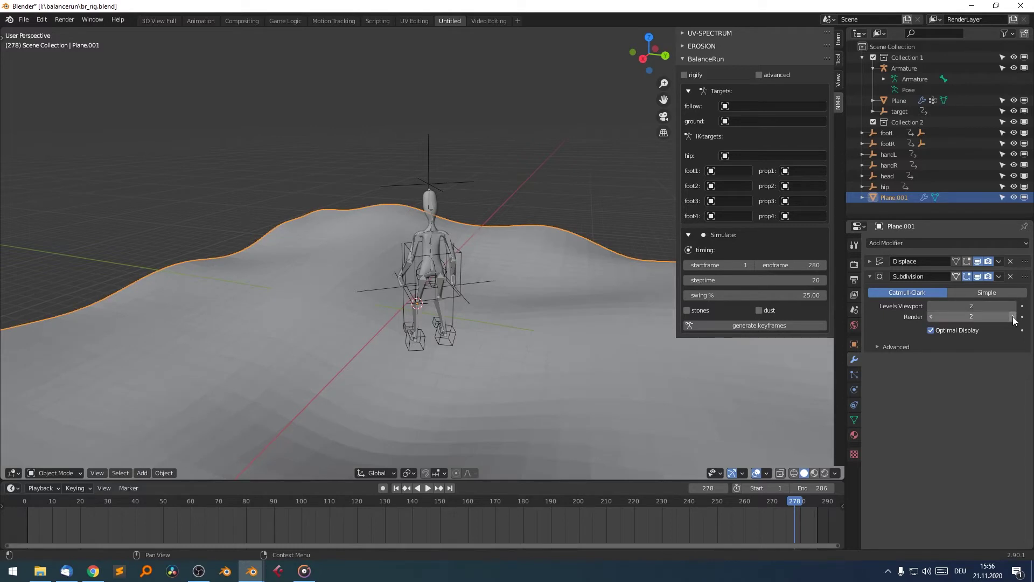
Play the walk animation from the start several times to check the character's feet against the terrain, and return to frame 0.
click(438, 268)
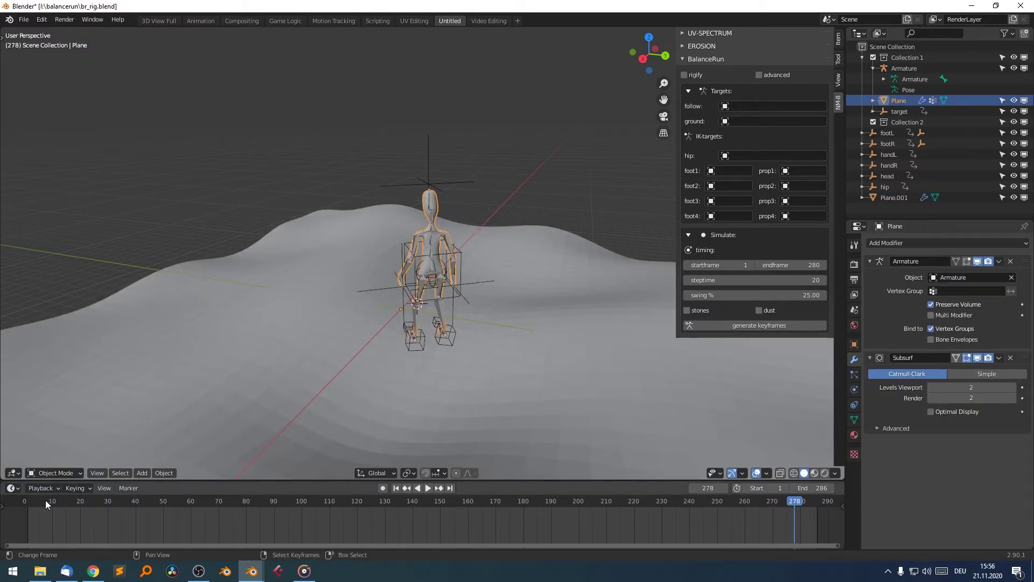
click(29, 501)
key(space)
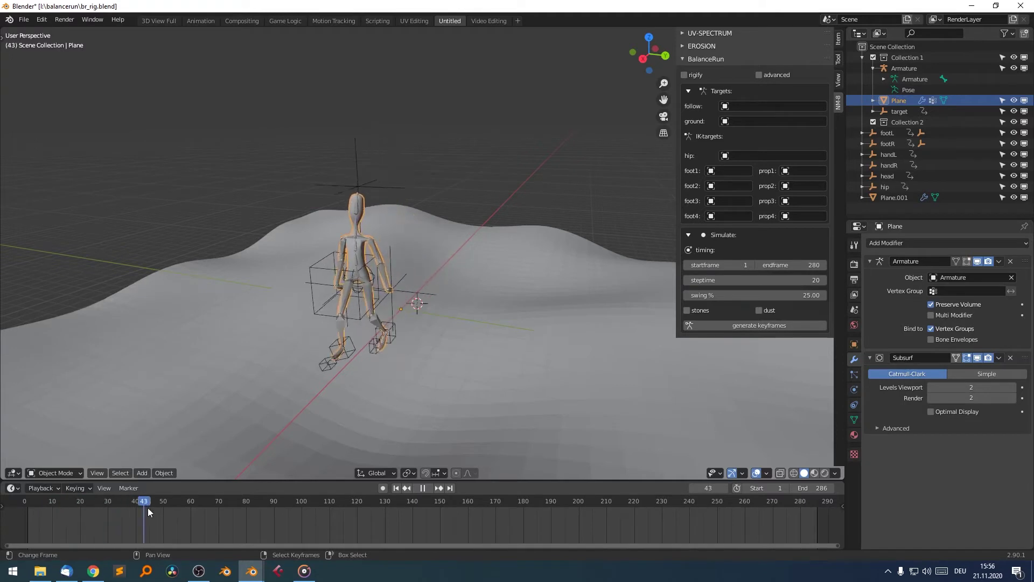
key(space)
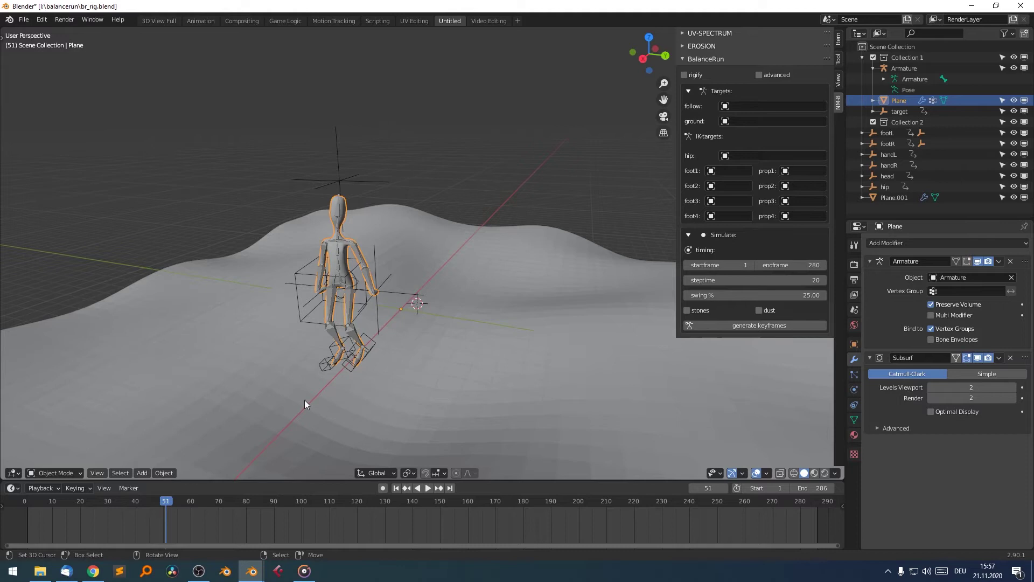
click(30, 502)
key(space)
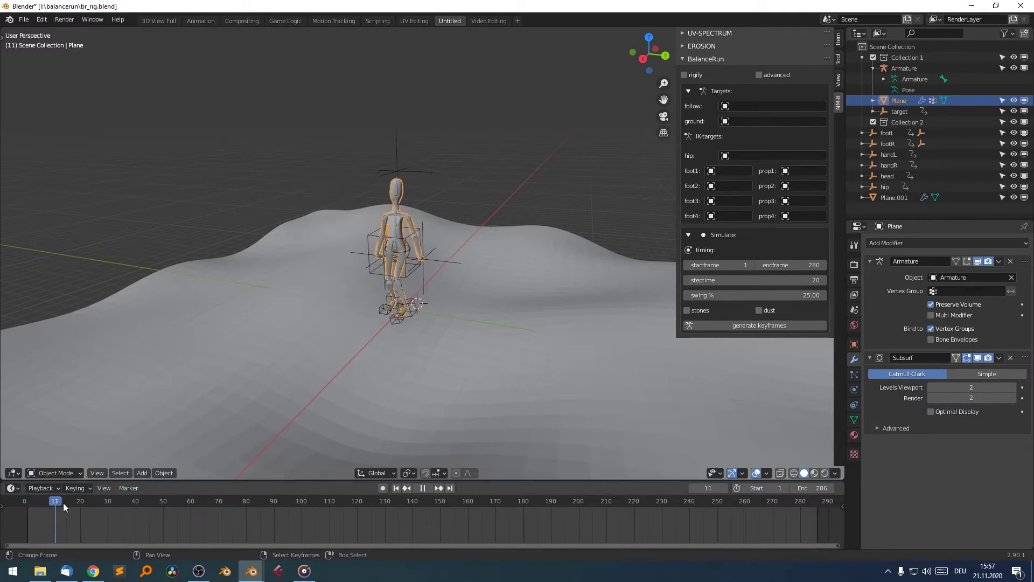
key(space)
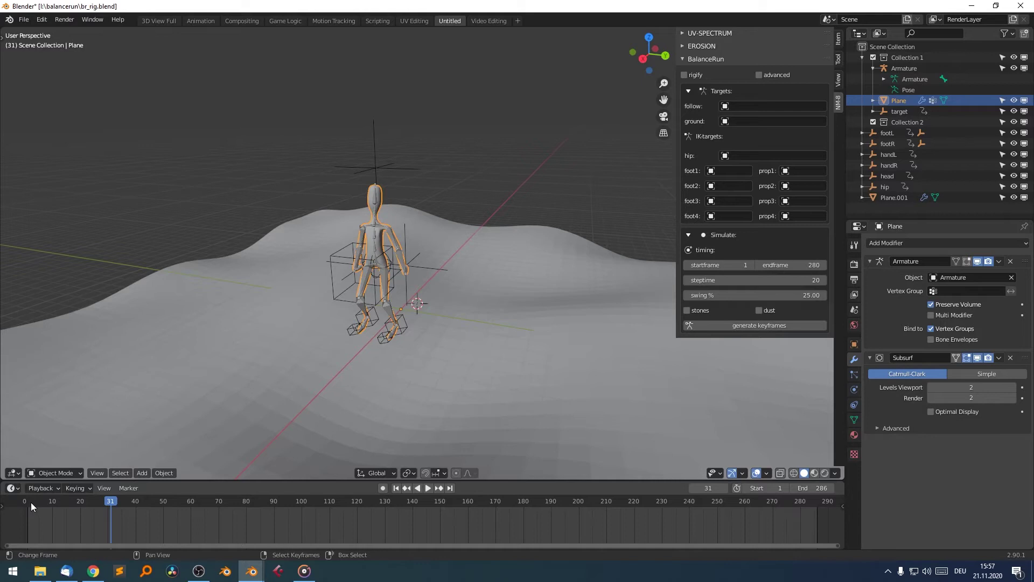
key(space)
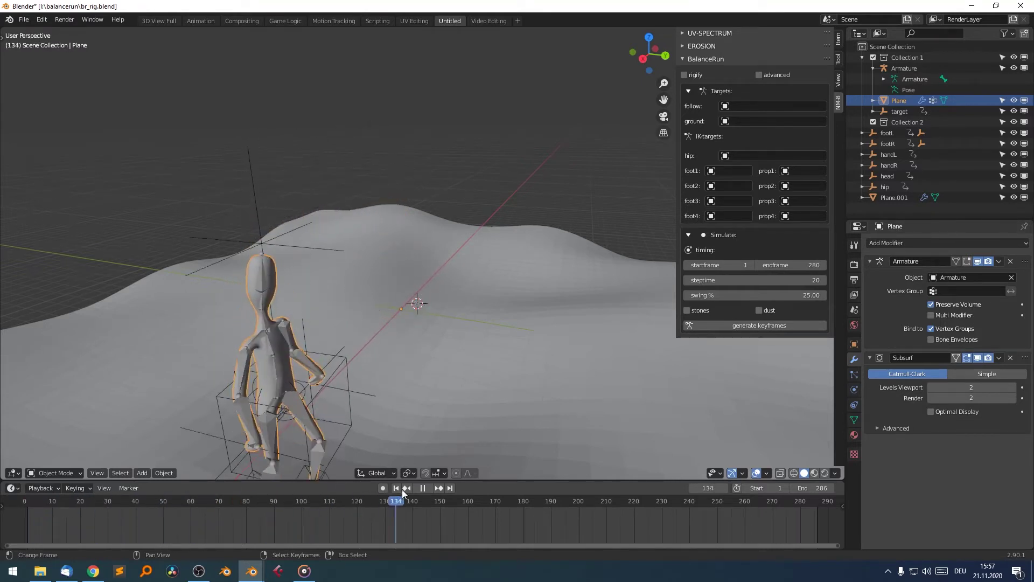
drag(341, 487, 25, 446)
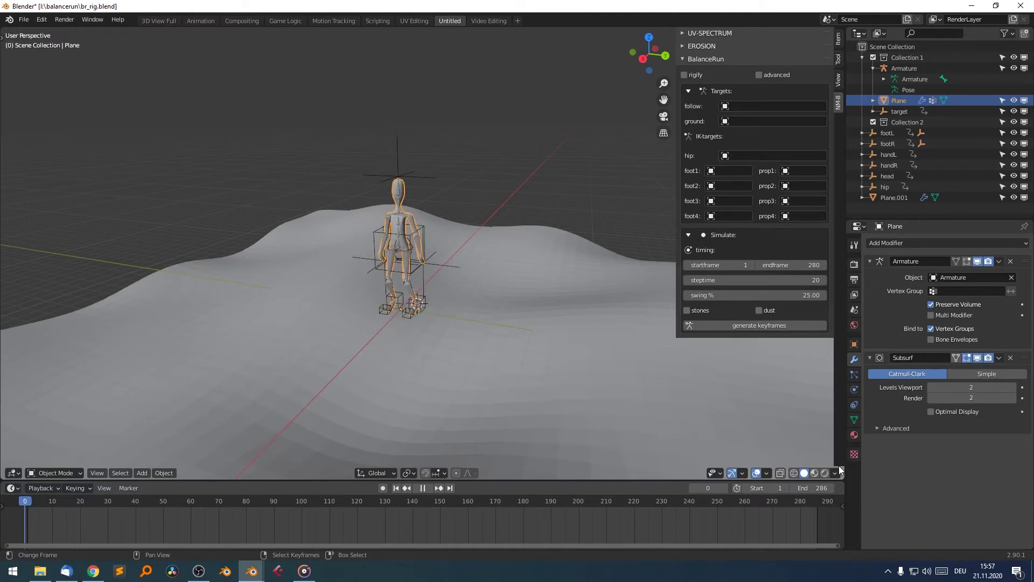
Raise the terrain plane along Z by about 0.61 towards the character's feet.
click(539, 294)
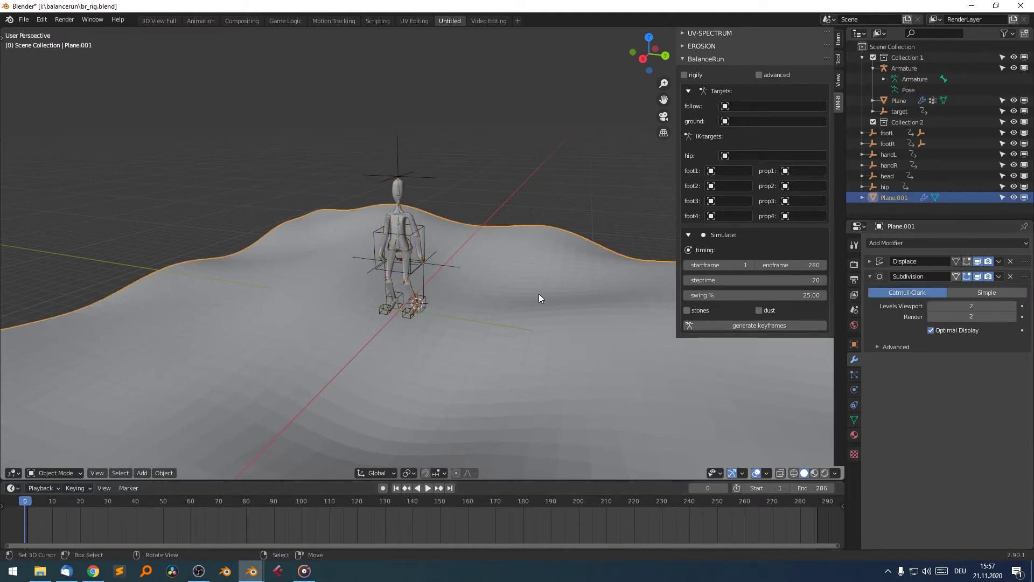
key(g)
key(z)
click(512, 285)
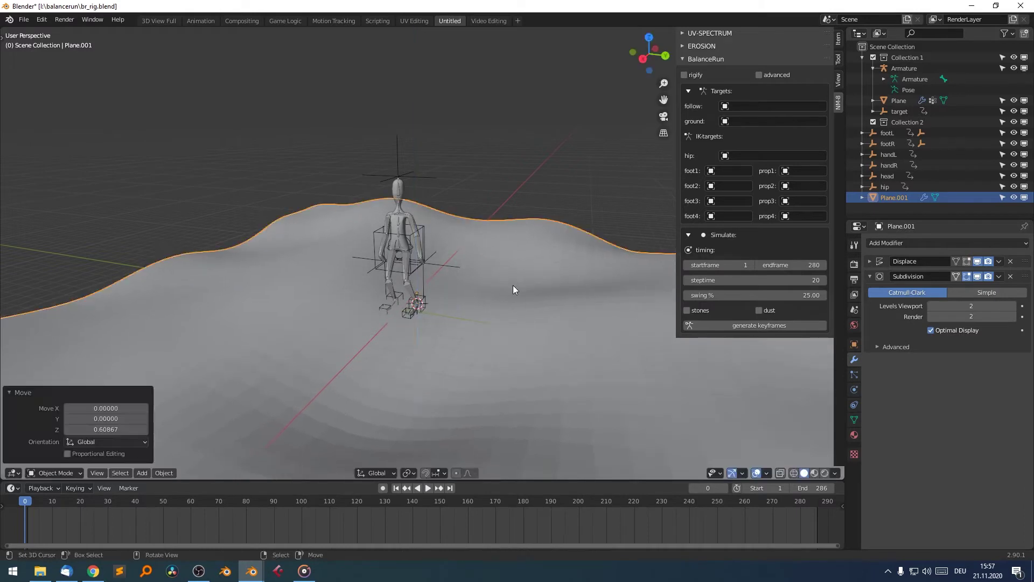
Assign Plane.001 as the armature's ground object in the BalanceRun targets.
click(410, 242)
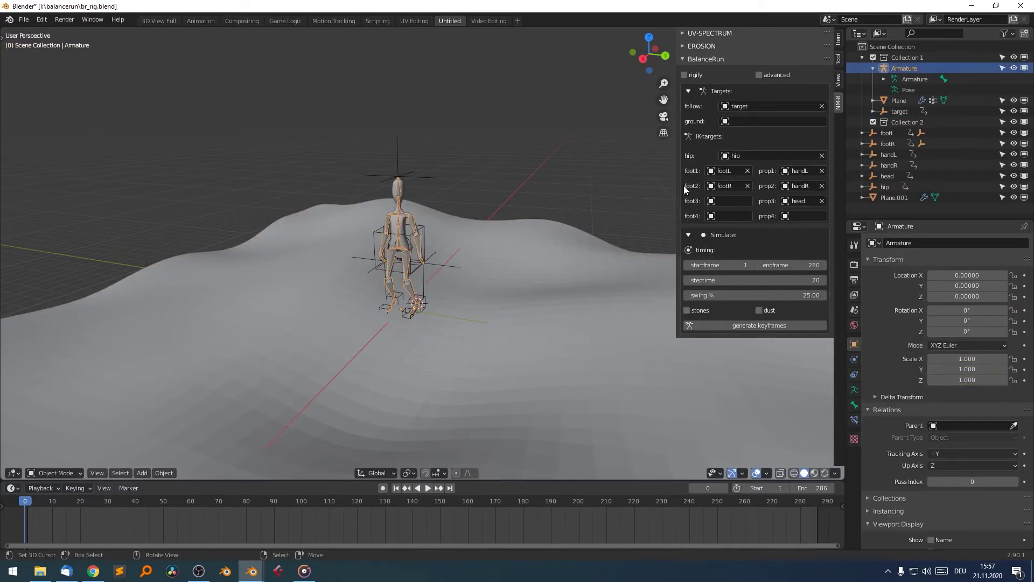
click(741, 122)
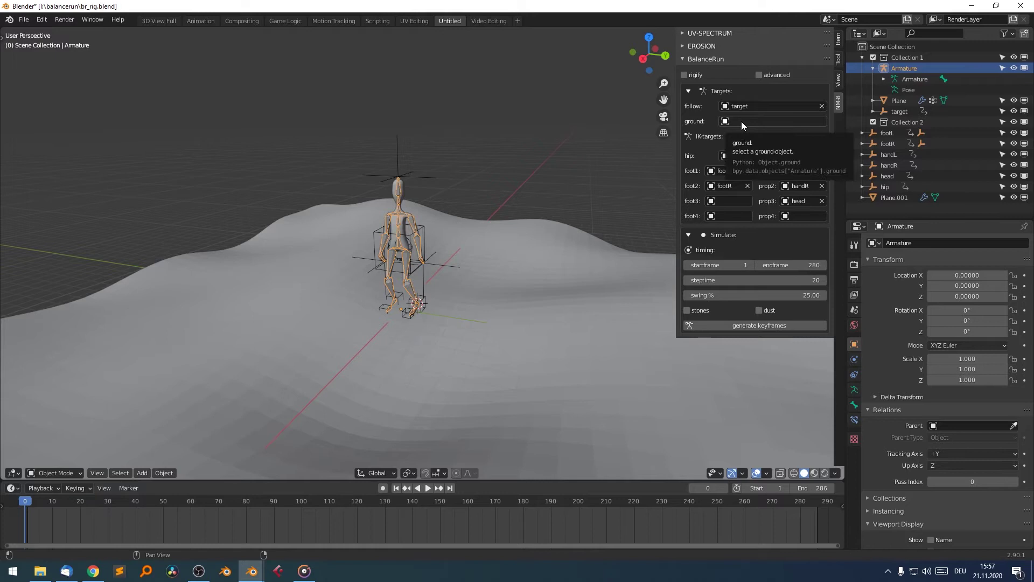
click(736, 121)
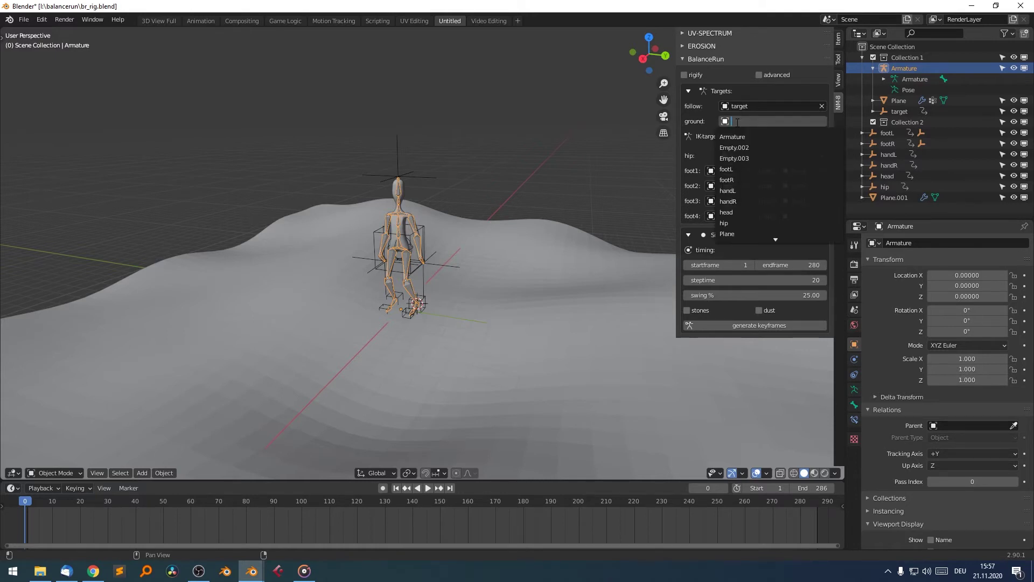
scroll(753, 233, down, 2)
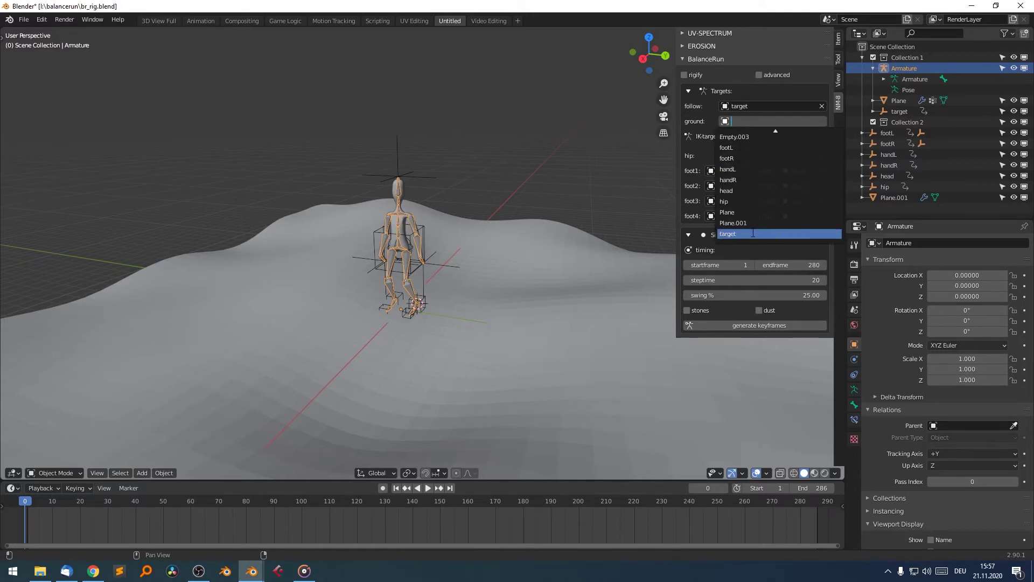
click(753, 223)
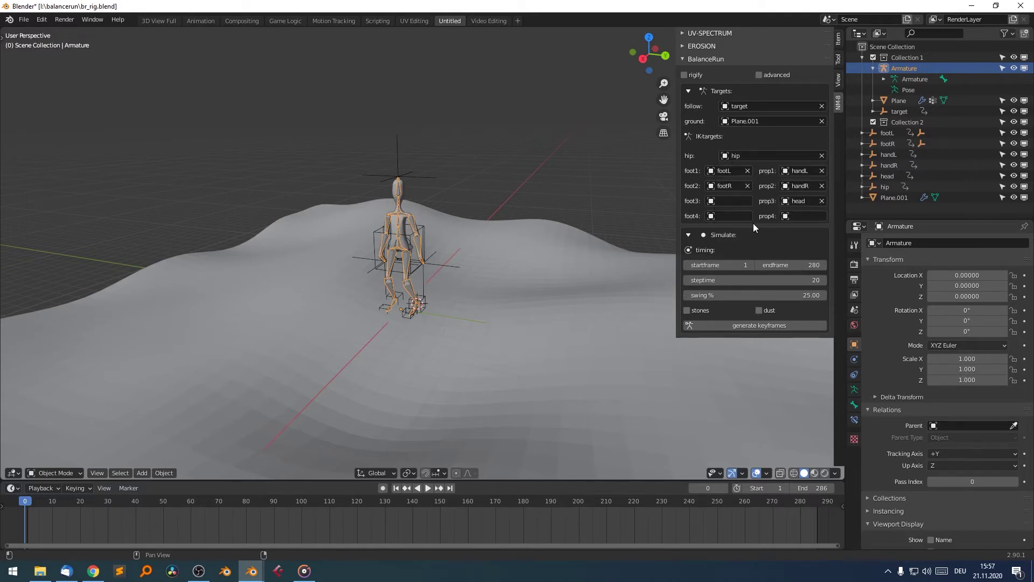
Rename the character mesh Plane as character and the terrain Plane.001 as landscape.
click(902, 103)
double_click(902, 104)
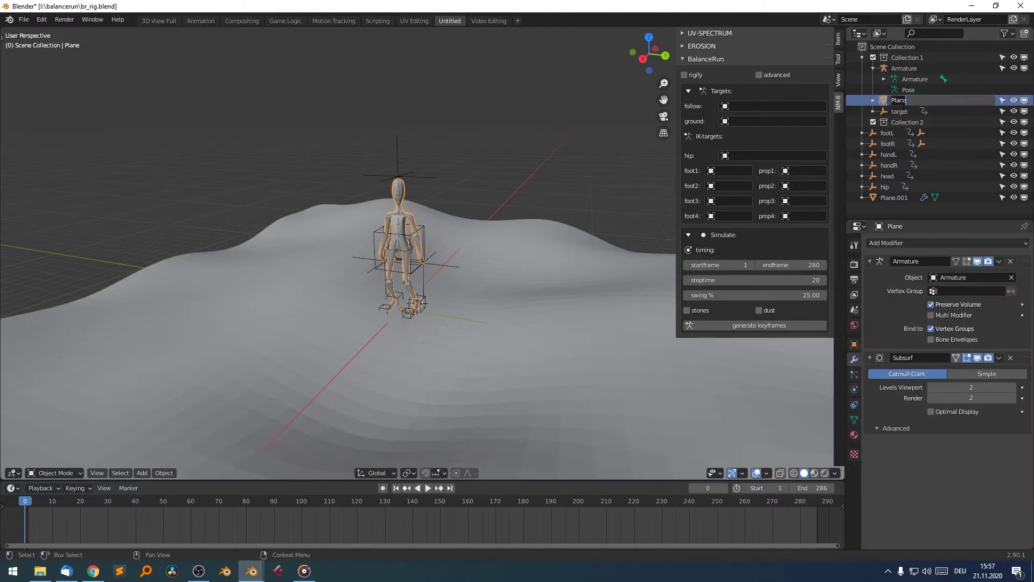
text(character)
key(Return)
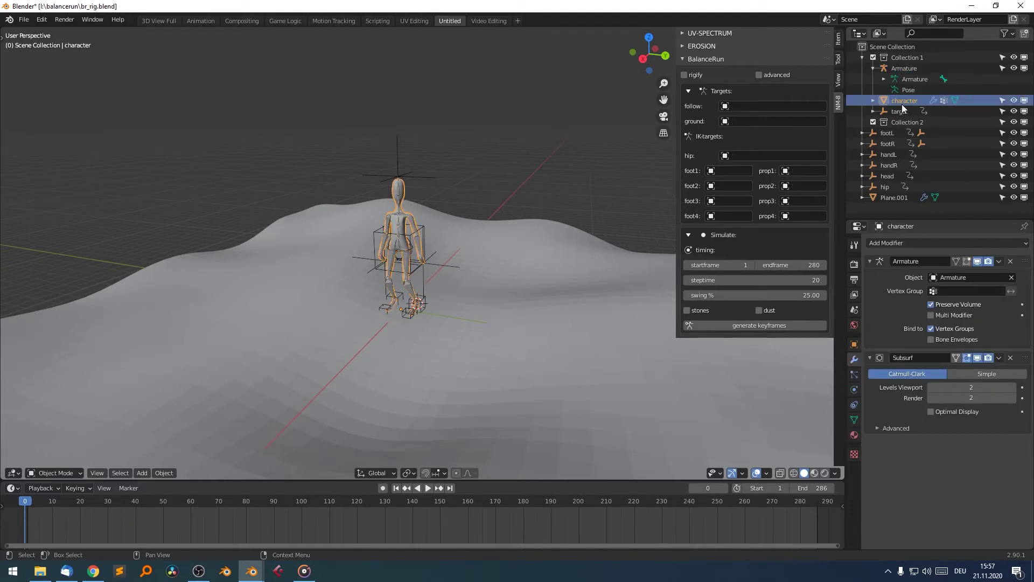
click(896, 202)
double_click(896, 198)
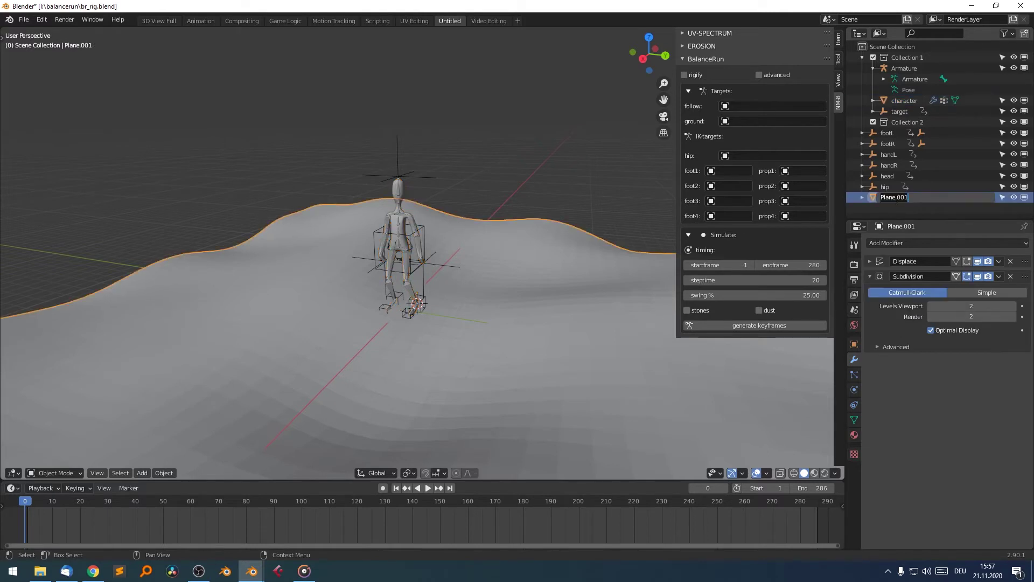
text(landscape)
key(Return)
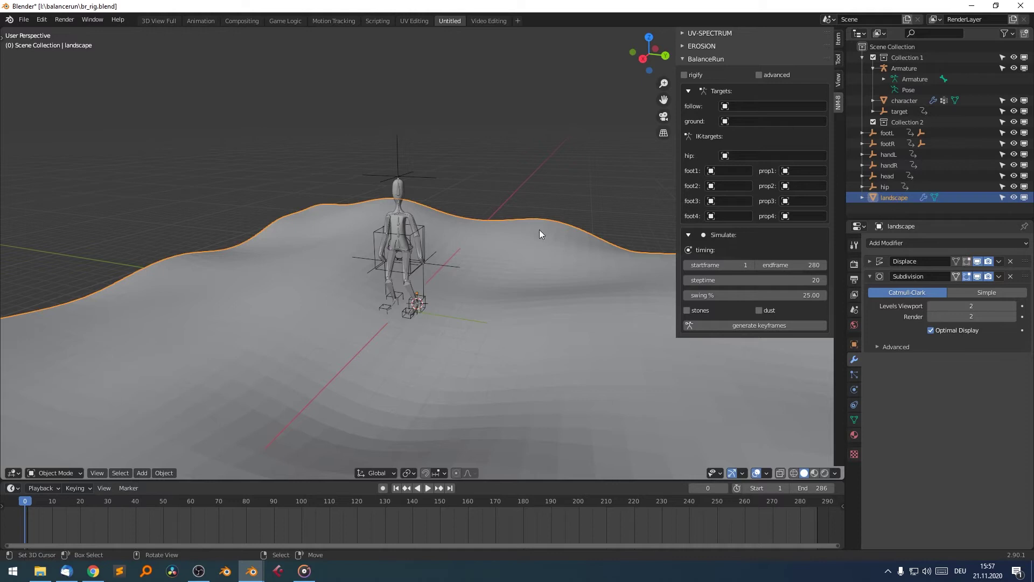
Make the armature active and set its BalanceRun ground object to landscape.
click(413, 222)
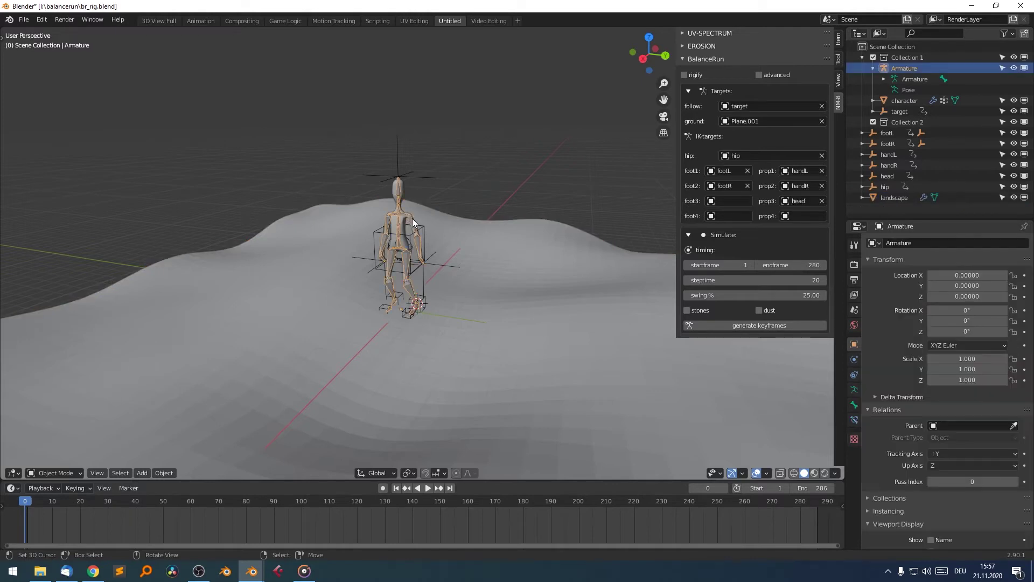
click(743, 121)
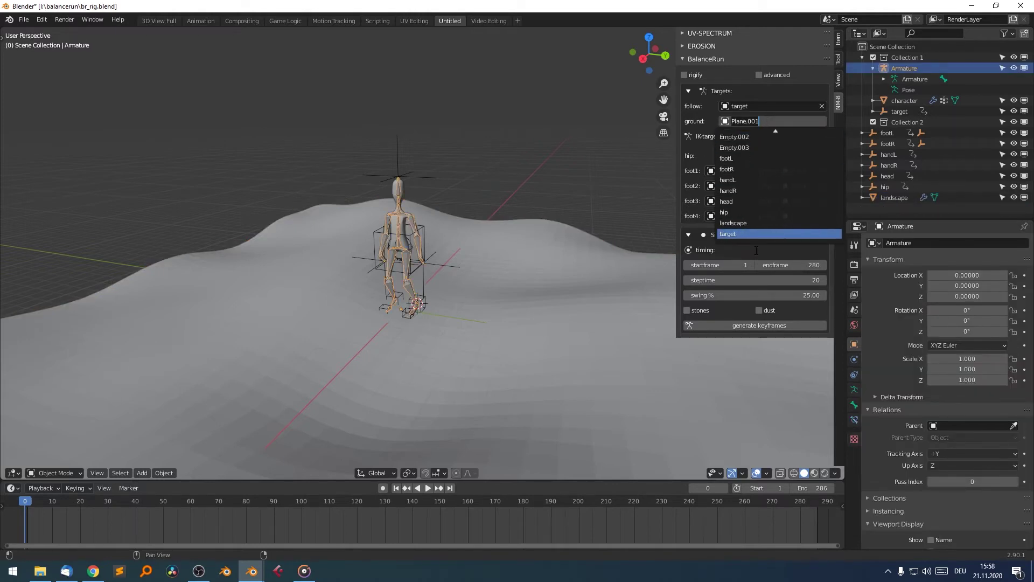
scroll(754, 237, down, 1)
click(748, 234)
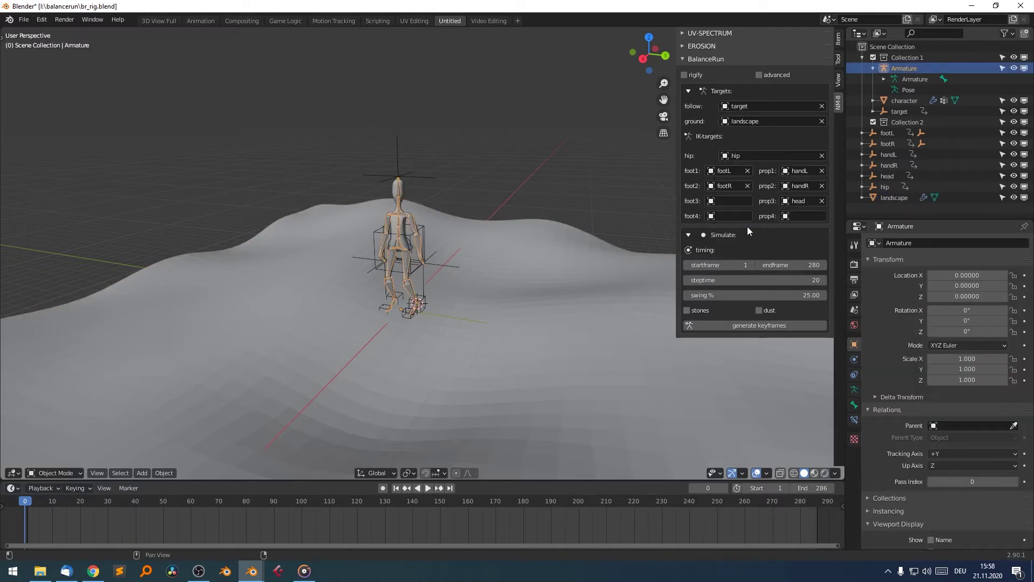
Regenerate the armature's IK-target keyframes with the character mesh hidden and view the walk over the landscape from the side.
click(775, 324)
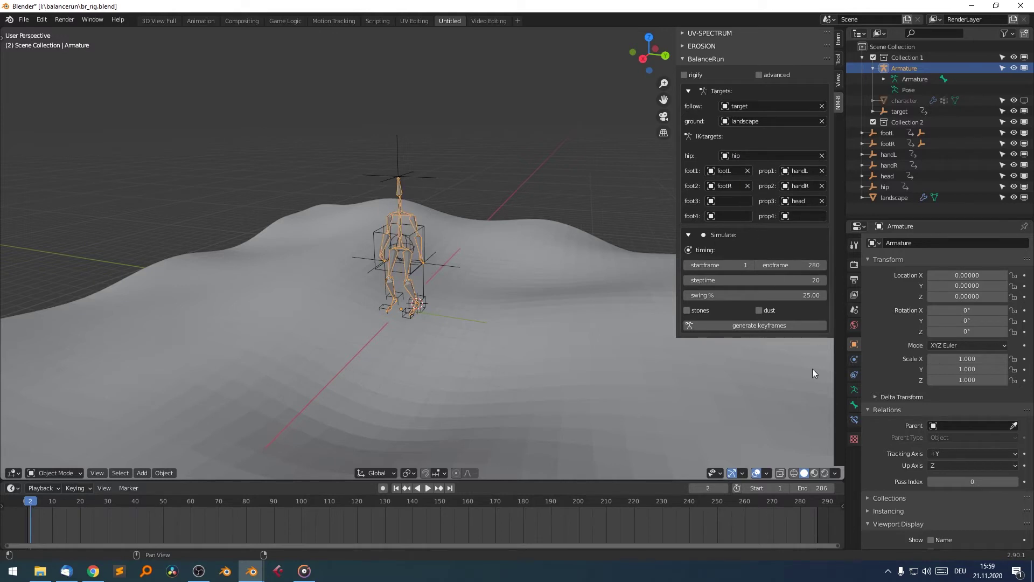
click(762, 326)
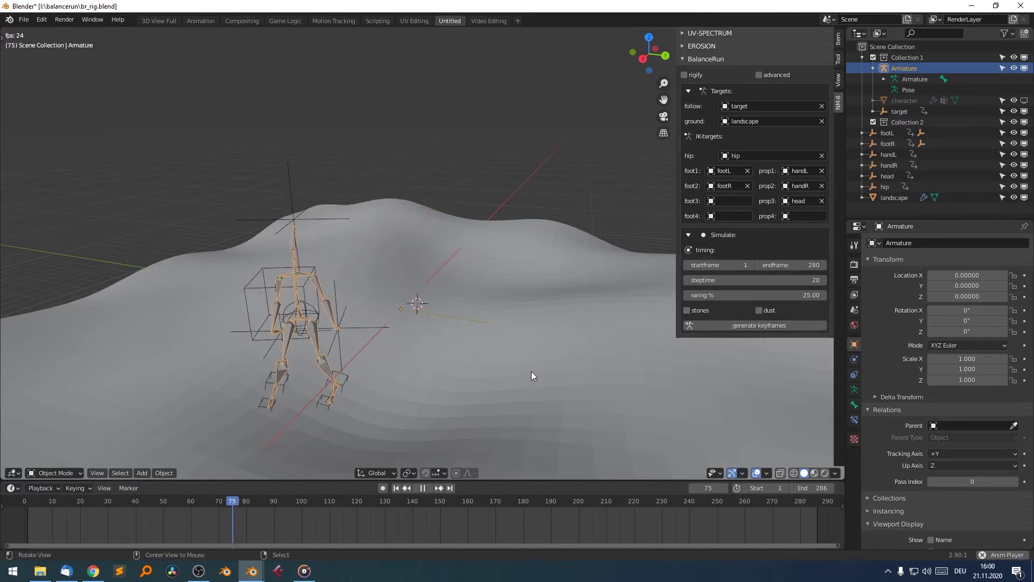
middle_drag(539, 382, 450, 367)
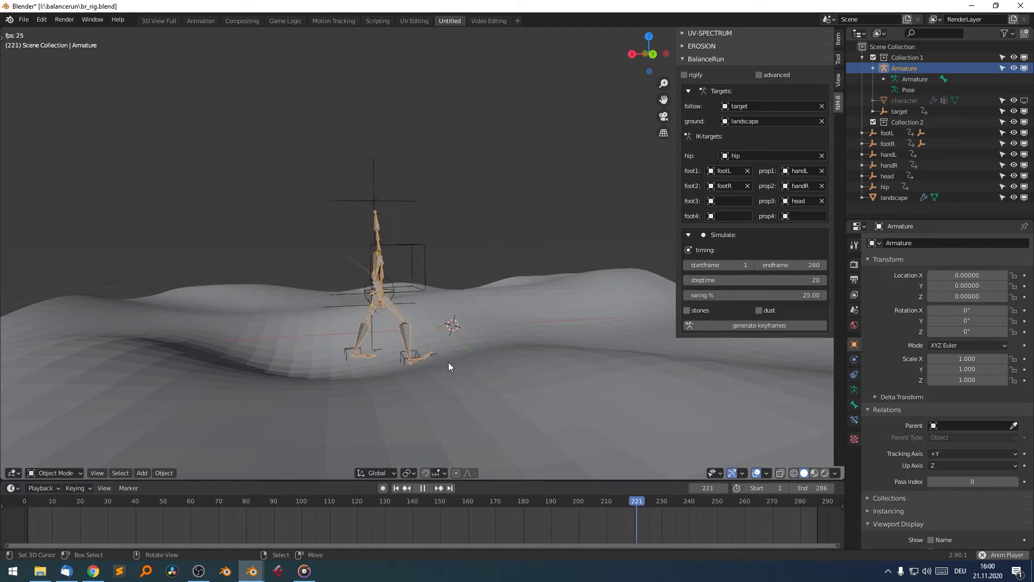
Watch the walk over the landscape from another angle and stop the playback.
middle_drag(279, 318, 477, 316)
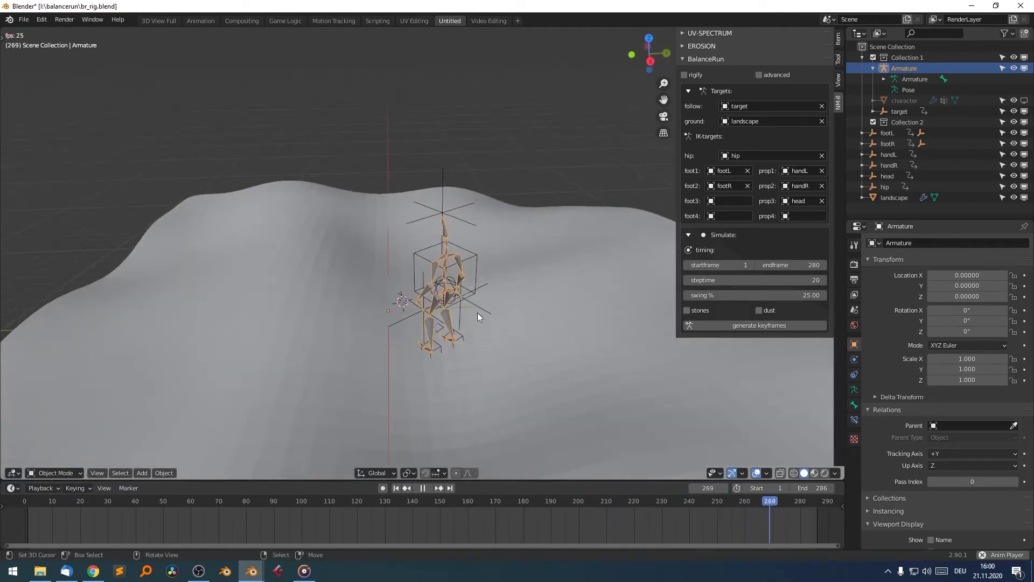
click(423, 488)
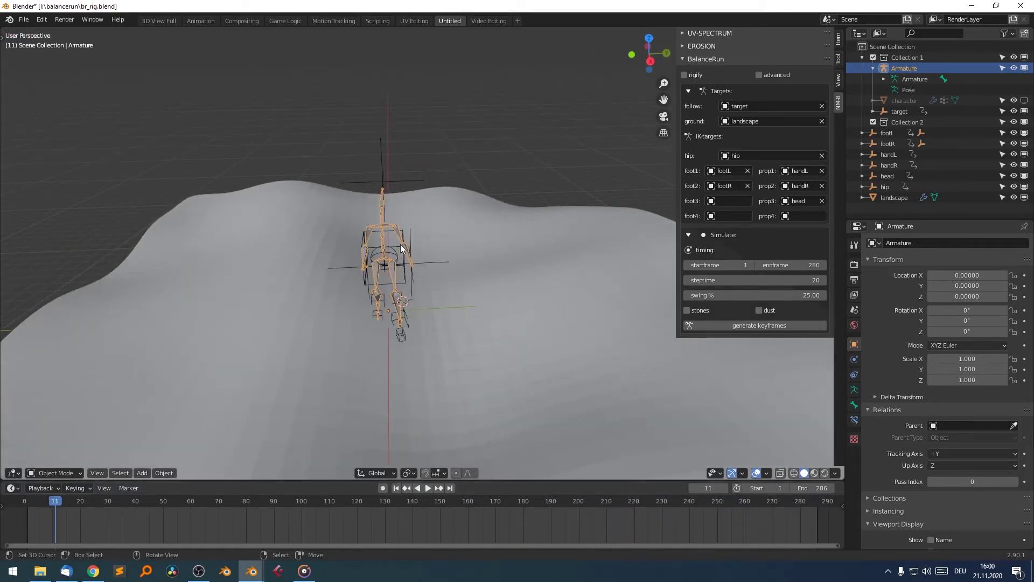
click(394, 245)
middle_drag(464, 325, 412, 310)
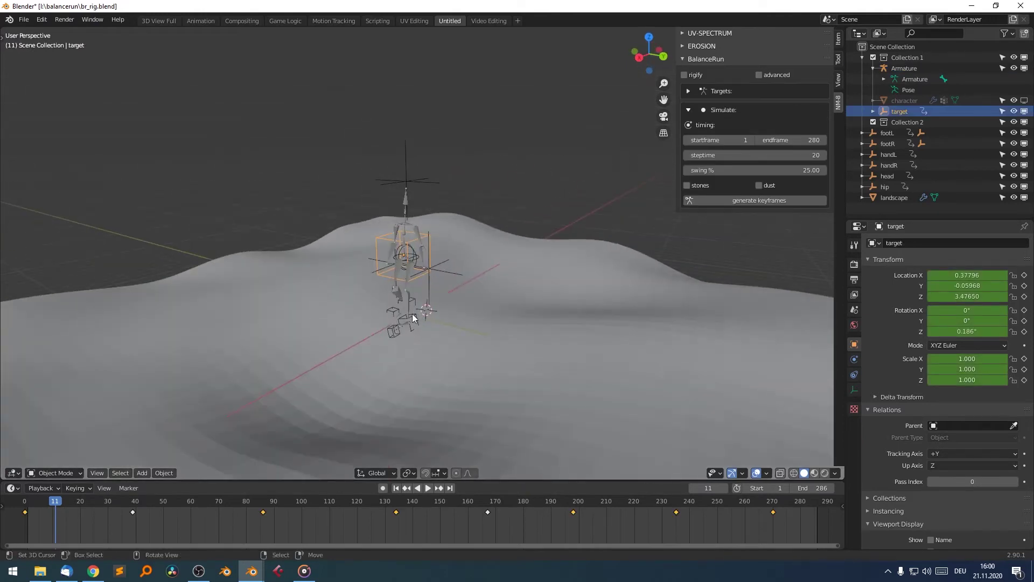
Select the landscape, collapse its Subdivision modifier settings and enter Edit Mode on its mesh.
click(262, 281)
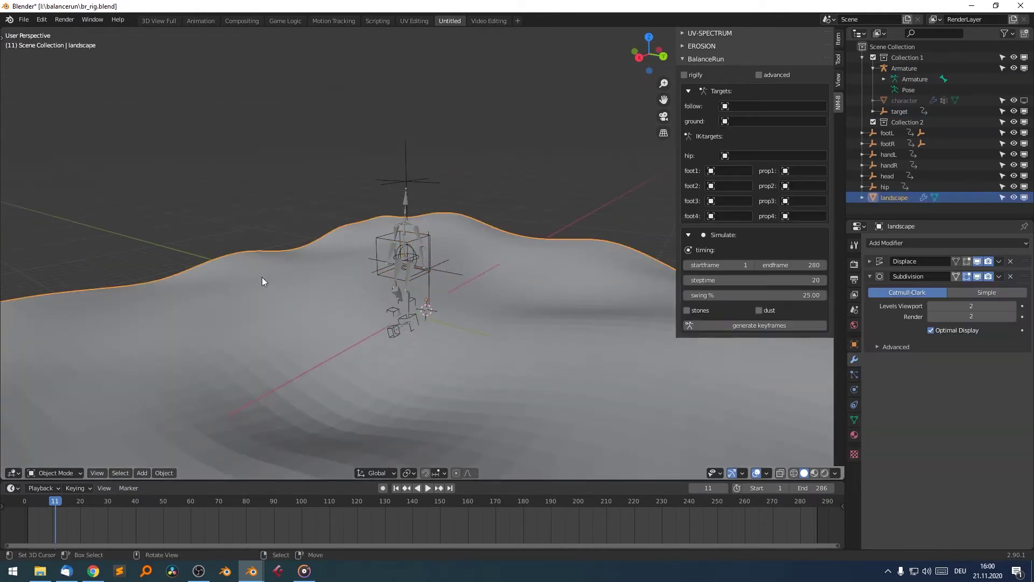
click(869, 277)
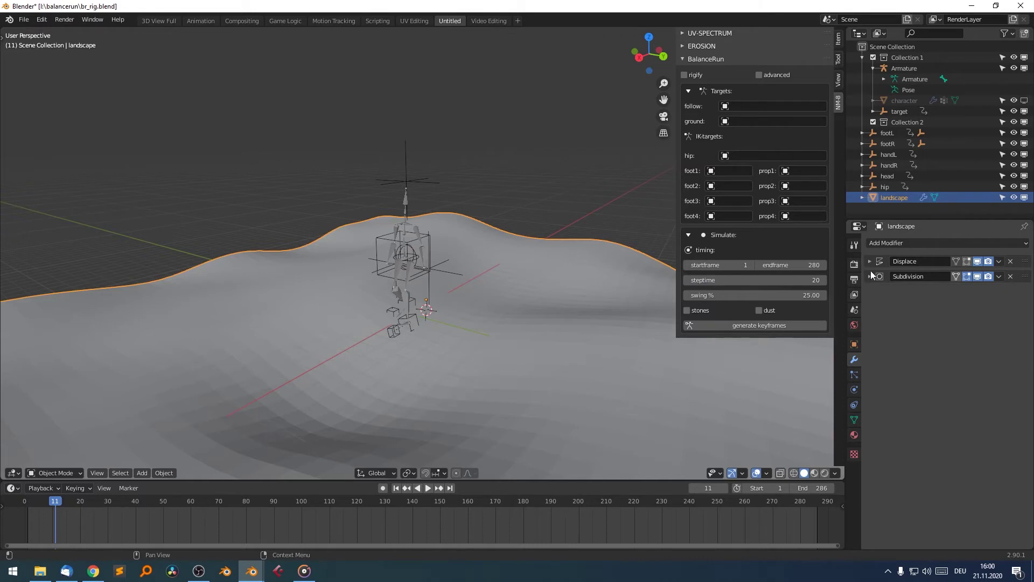
key(Tab)
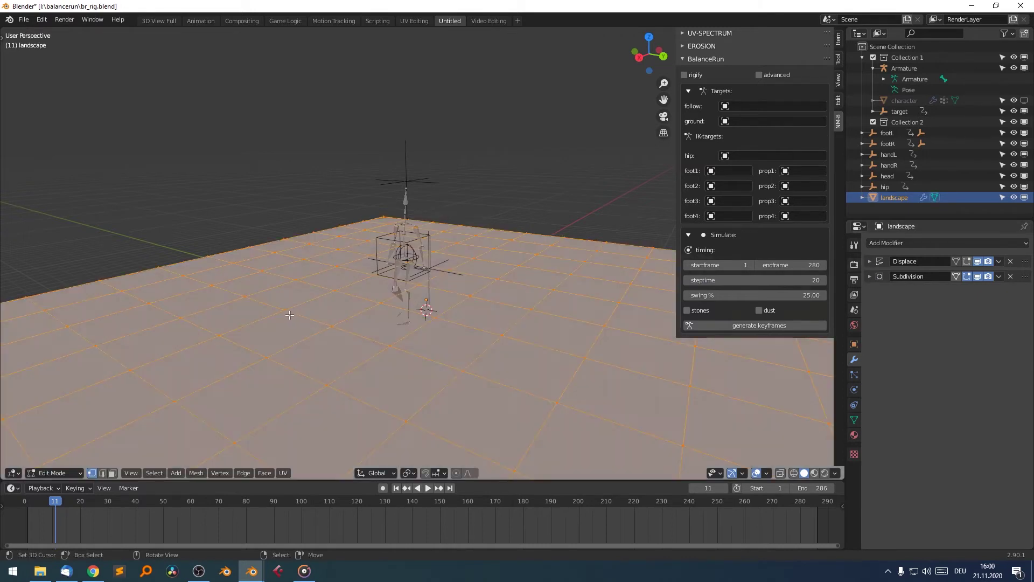
scroll(287, 318, down, 3)
middle_drag(288, 319, 332, 305)
Select the three-face-wide strip along one side of the landscape grid and rotate it about -101° around the global Y axis.
click(269, 244)
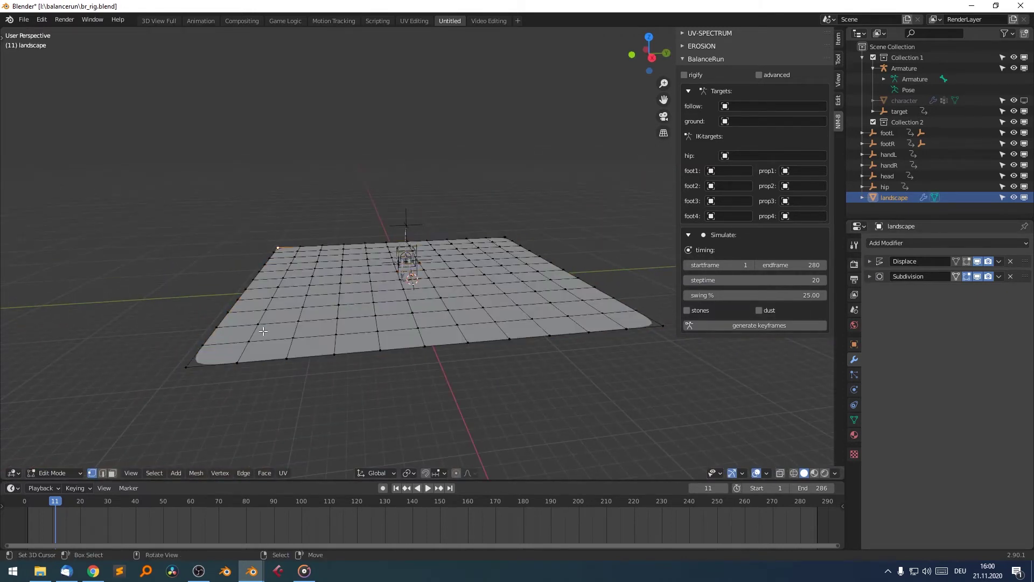
middle_drag(286, 370, 356, 361)
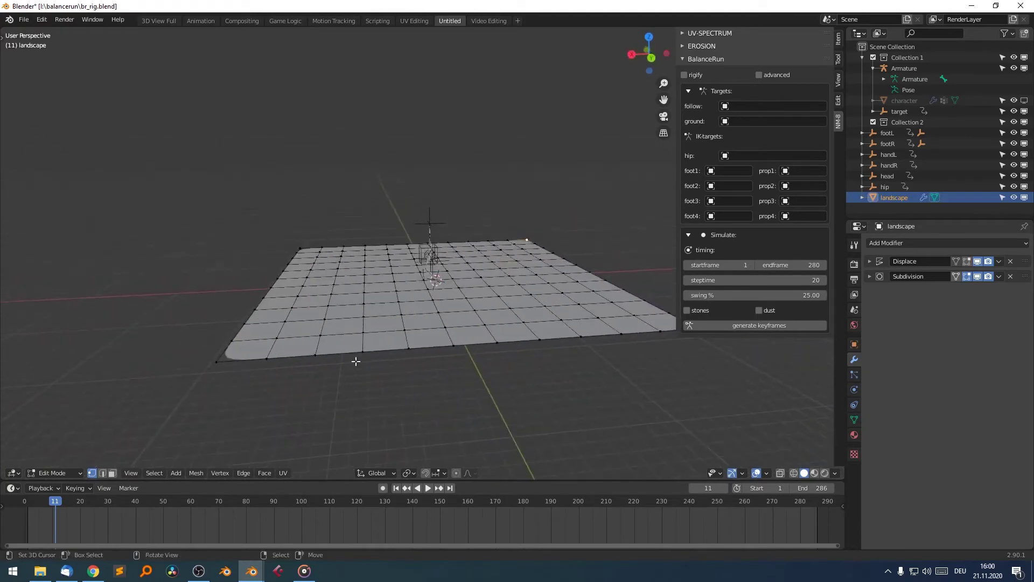
click(361, 353)
click(298, 249)
ctrl+click(365, 247)
ctrl+click(364, 351)
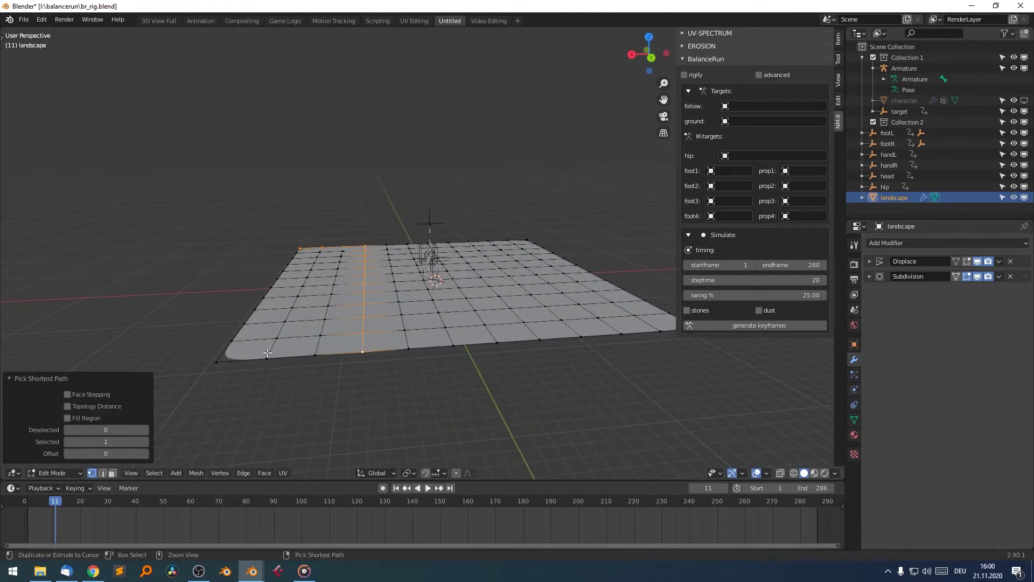
ctrl+click(217, 362)
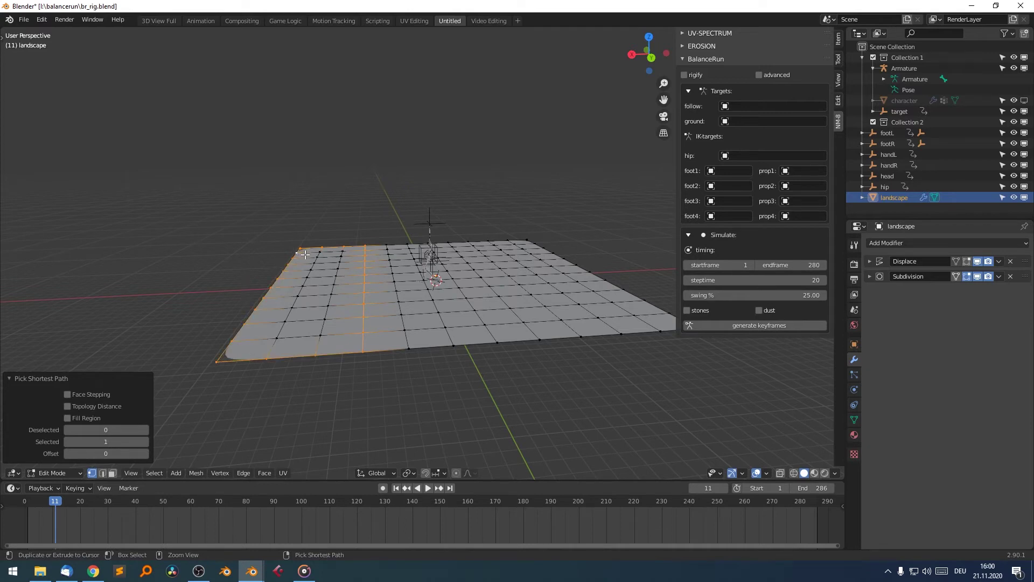
key(ctrl+KP_Add)
key(ctrl+KP_Subtract)
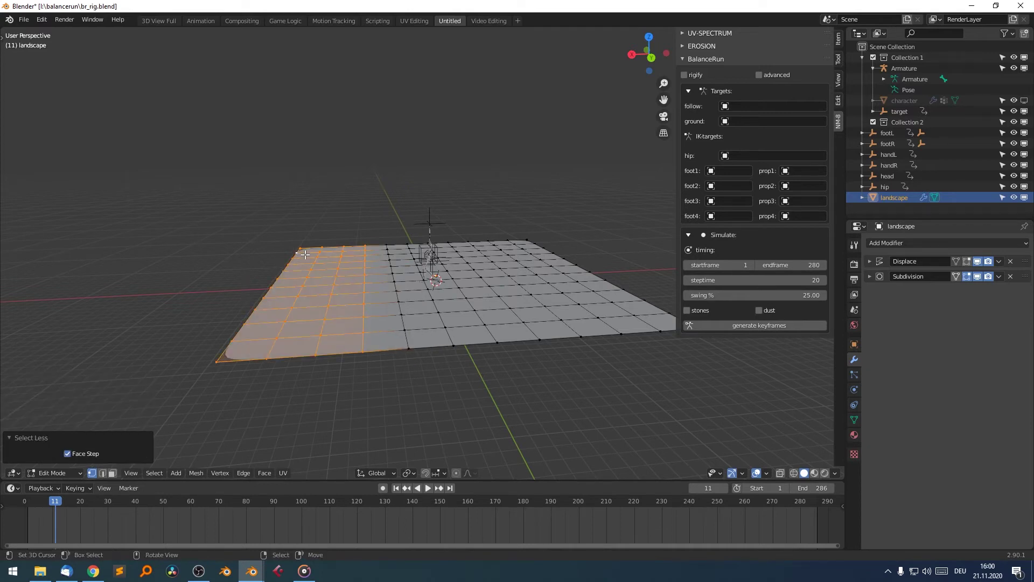
key(r)
key(y)
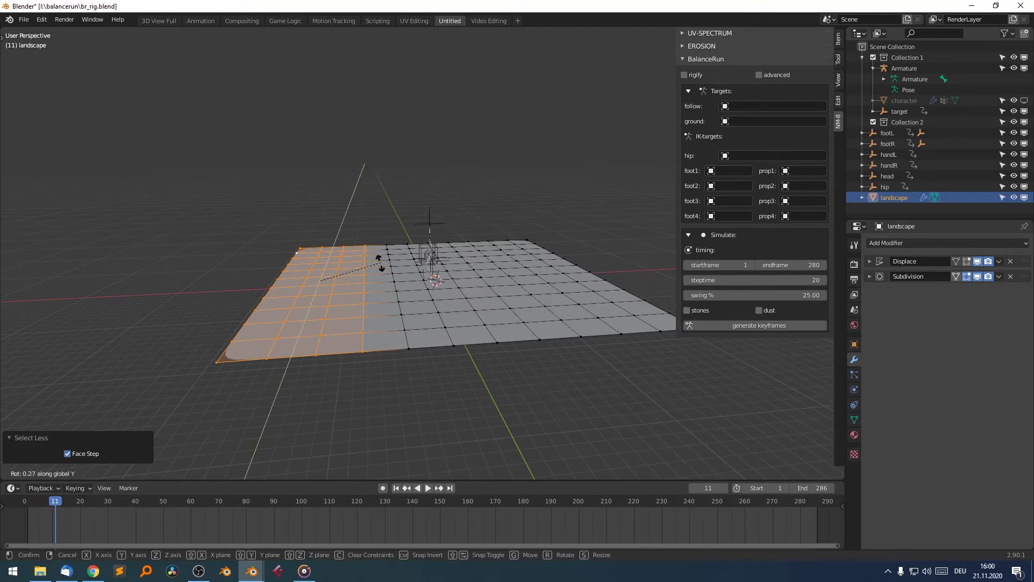
click(328, 343)
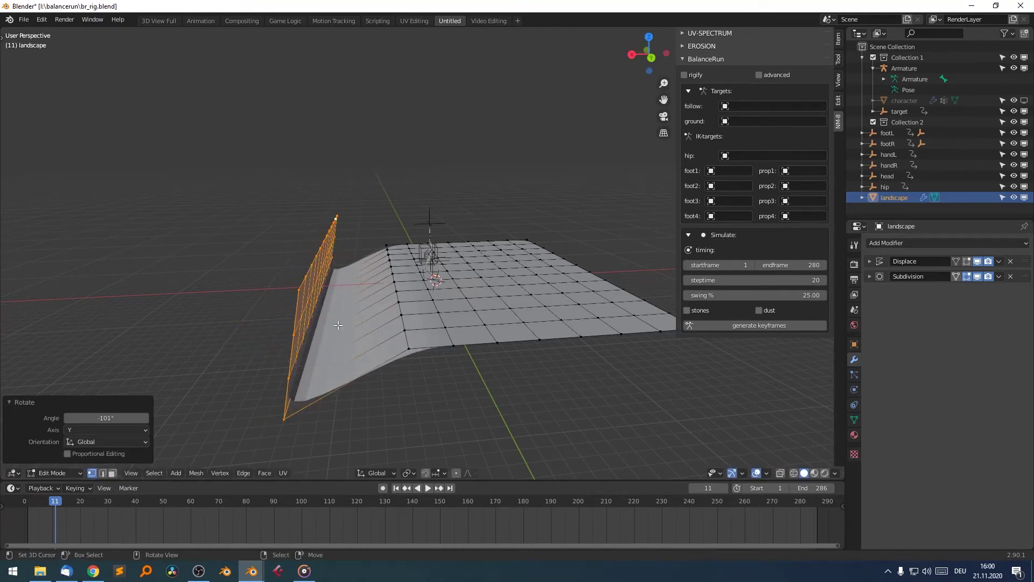
Move the rotated strip up about 6.34 in Z and about -7.15 in X to form a wall beside the ground.
key(g)
key(z)
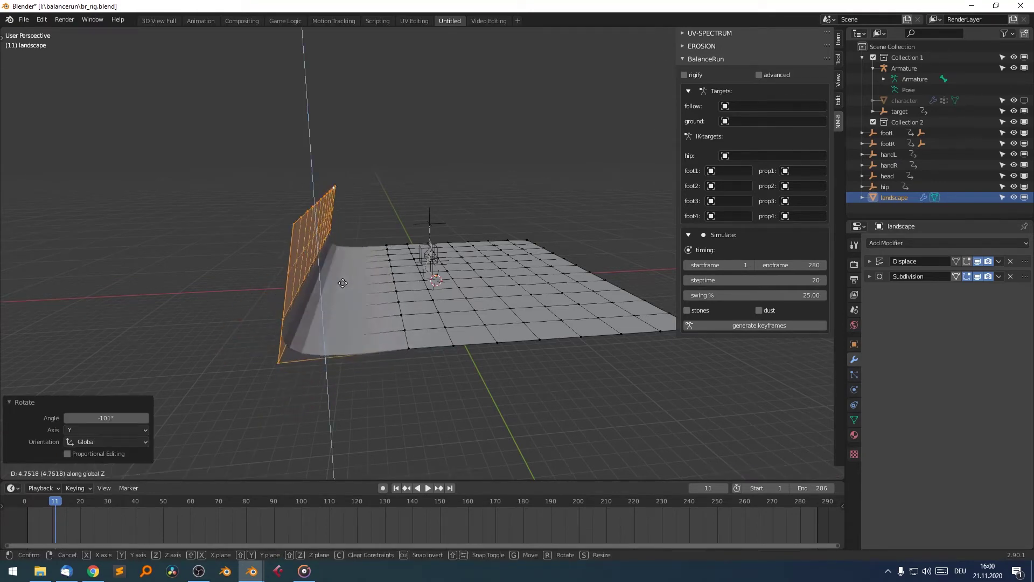
click(344, 273)
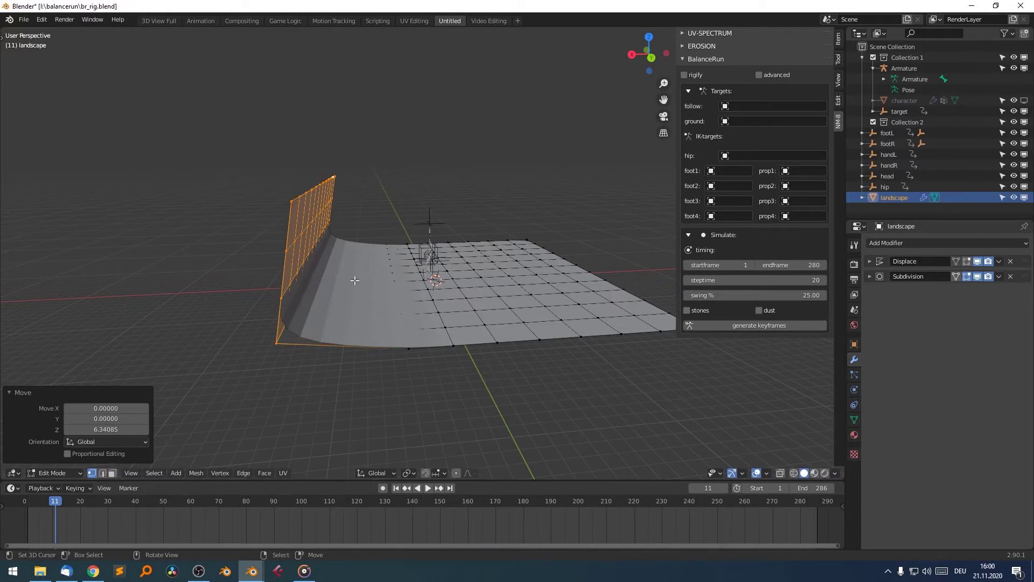
key(g)
key(x)
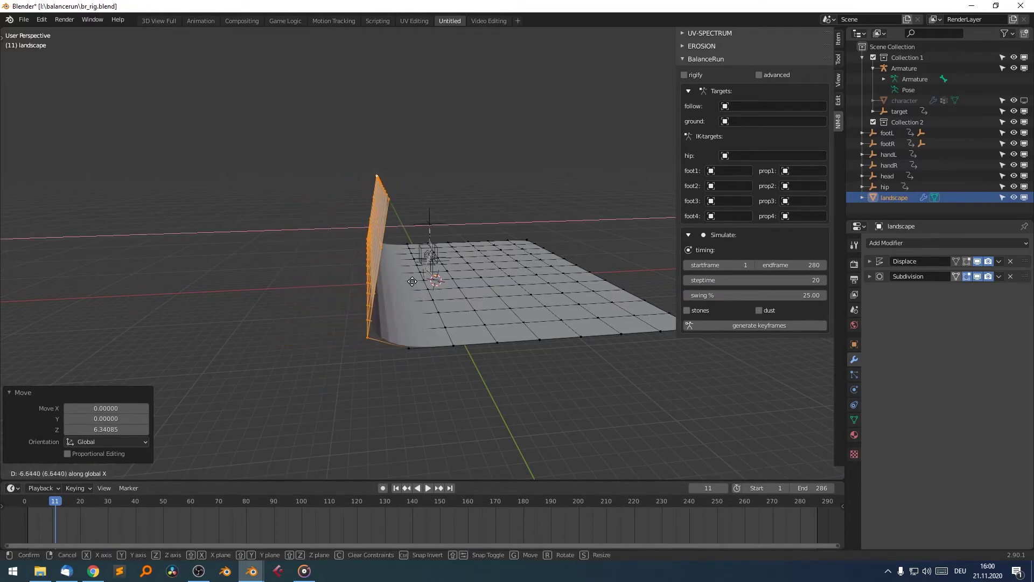
click(416, 281)
middle_drag(457, 350, 388, 260)
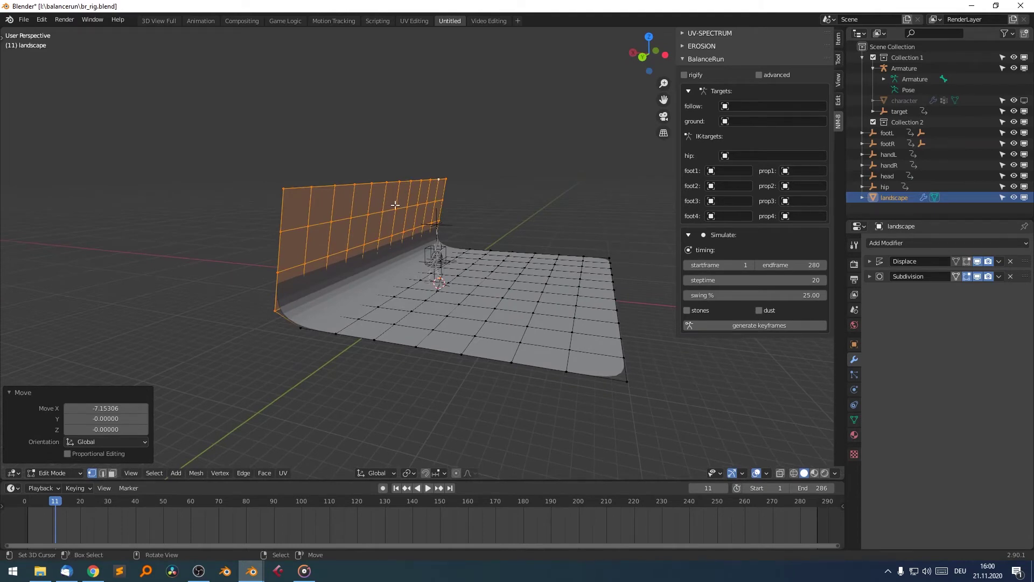
Return to Object Mode, select the target and bring the timeline to its keyframe at frame 39, viewed from the side.
key(Tab)
click(426, 256)
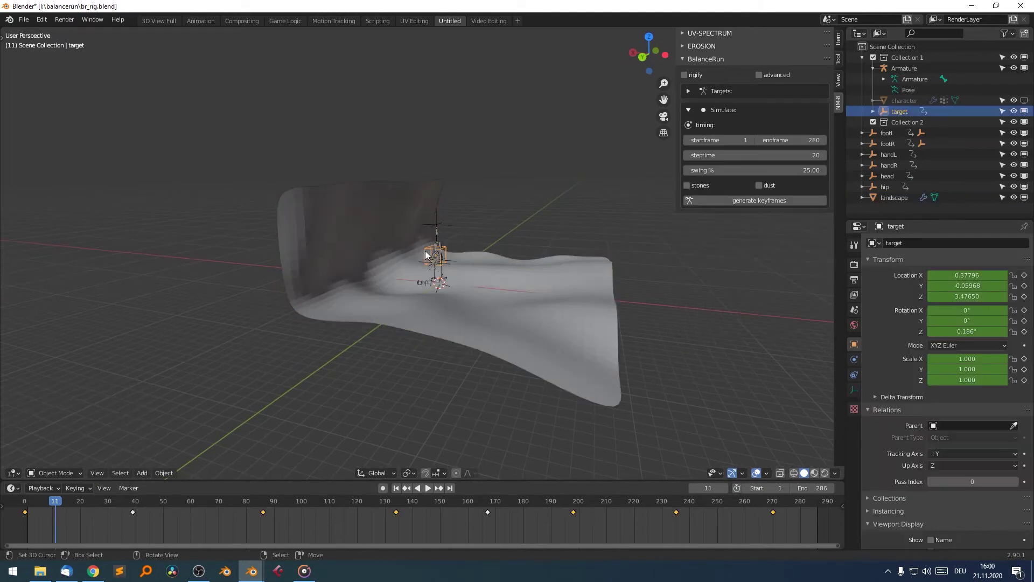
click(133, 501)
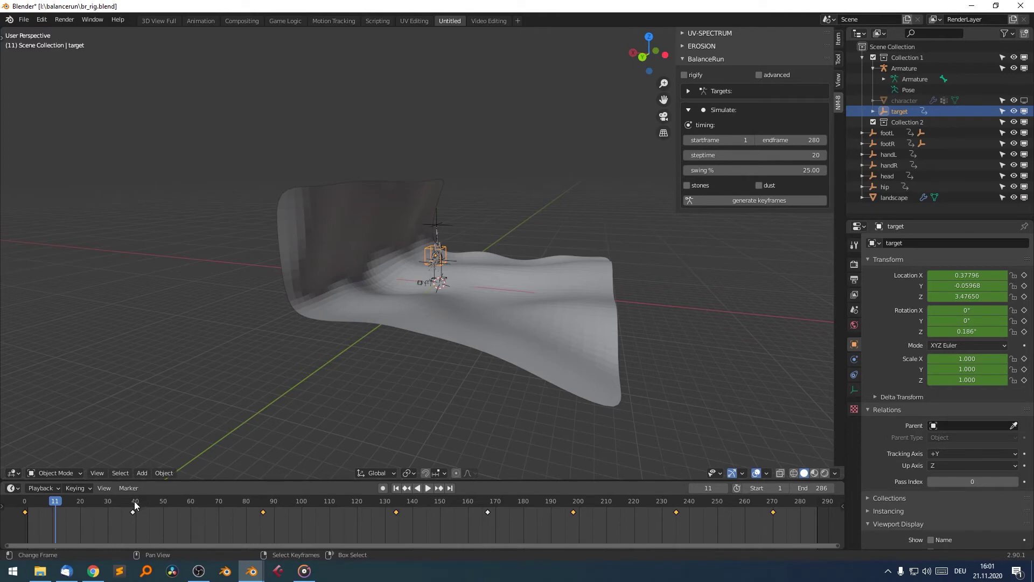
scroll(347, 280, up, 6)
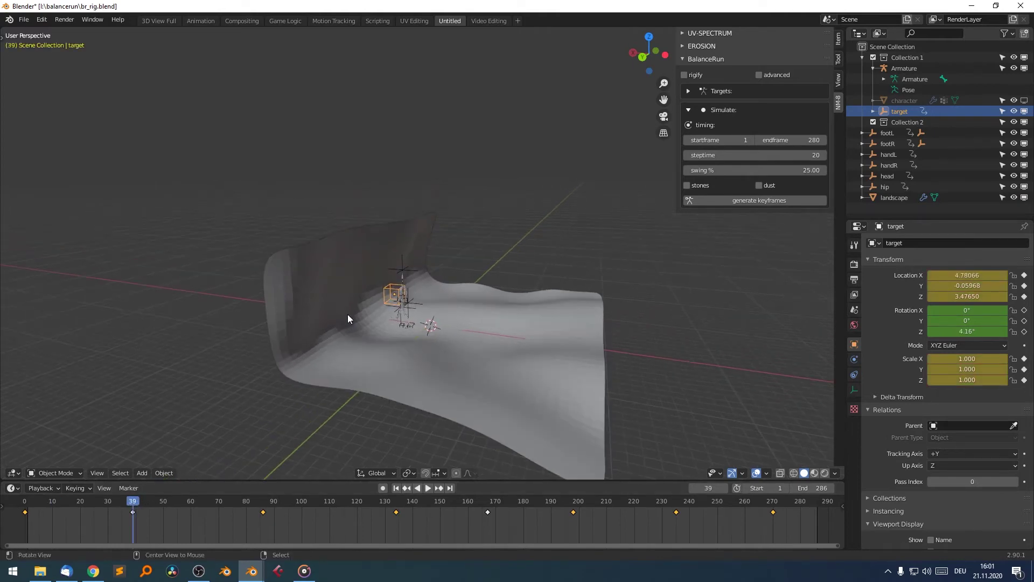
middle_drag(348, 315, 487, 319)
key(space)
click(25, 501)
drag(25, 505, 134, 502)
key(space)
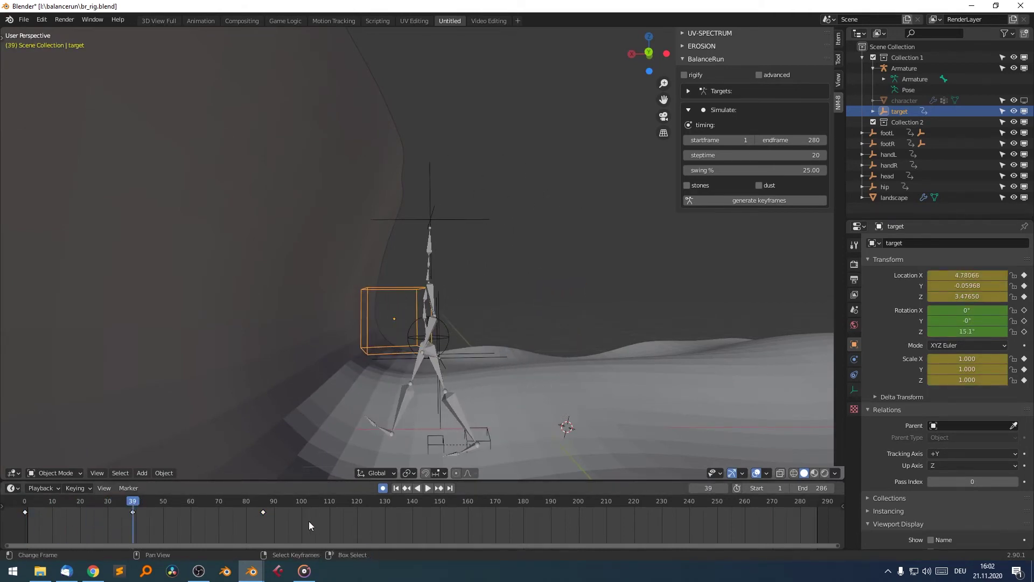
Delete the target's keyframes from frame 39 onward, keeping the first one.
drag(310, 519, 131, 512)
key(x)
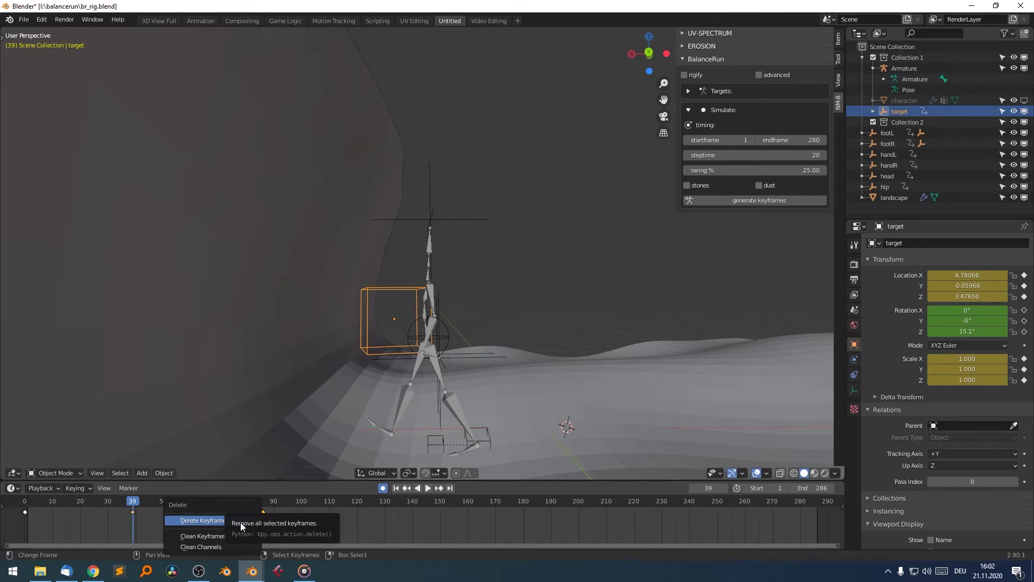
click(240, 522)
Keyframe the target at frame 39 near the foot of the wall, at about X 3.75, Y 0.01, Z 3.45.
key(g)
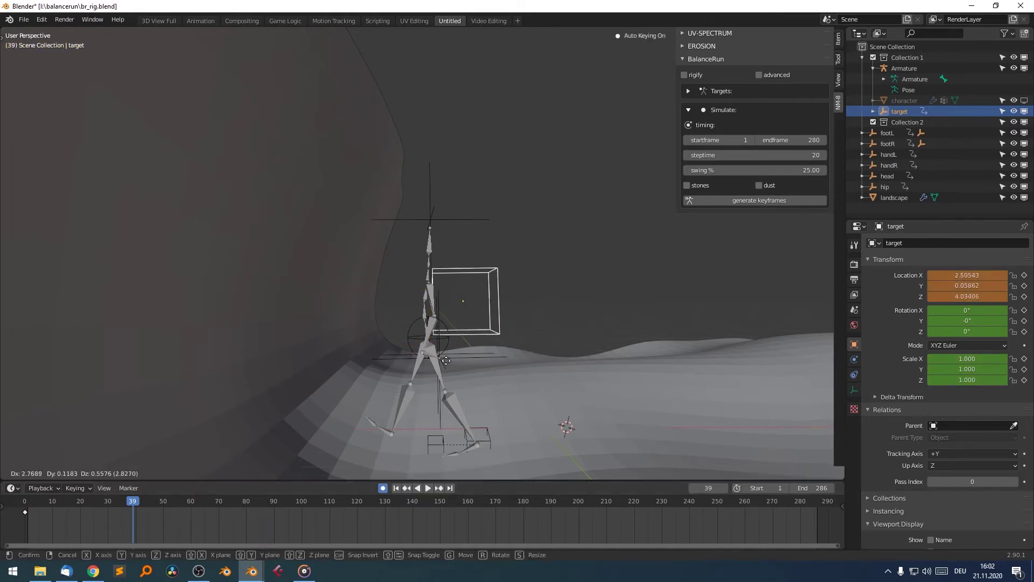
click(386, 370)
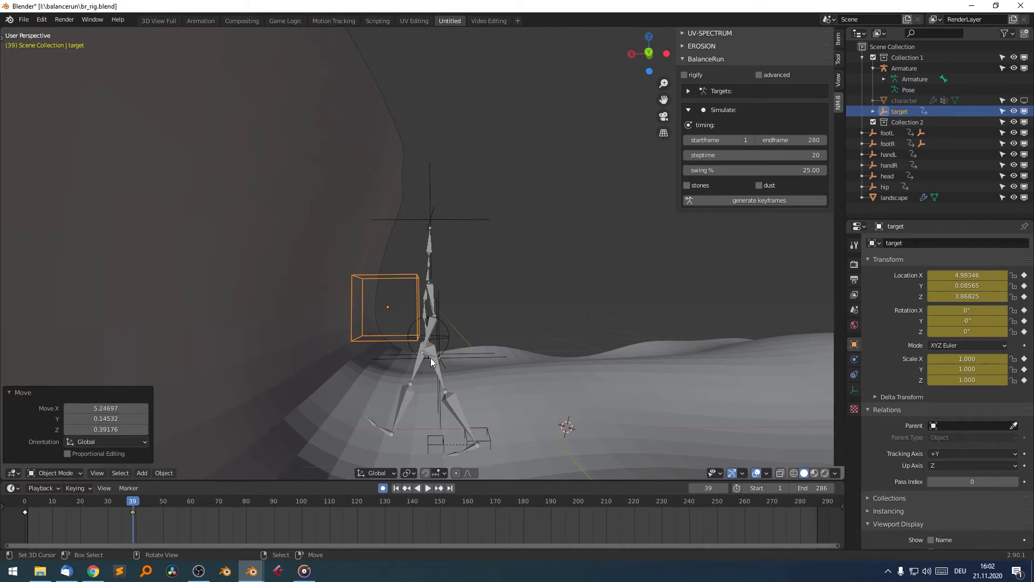
key(g)
click(464, 376)
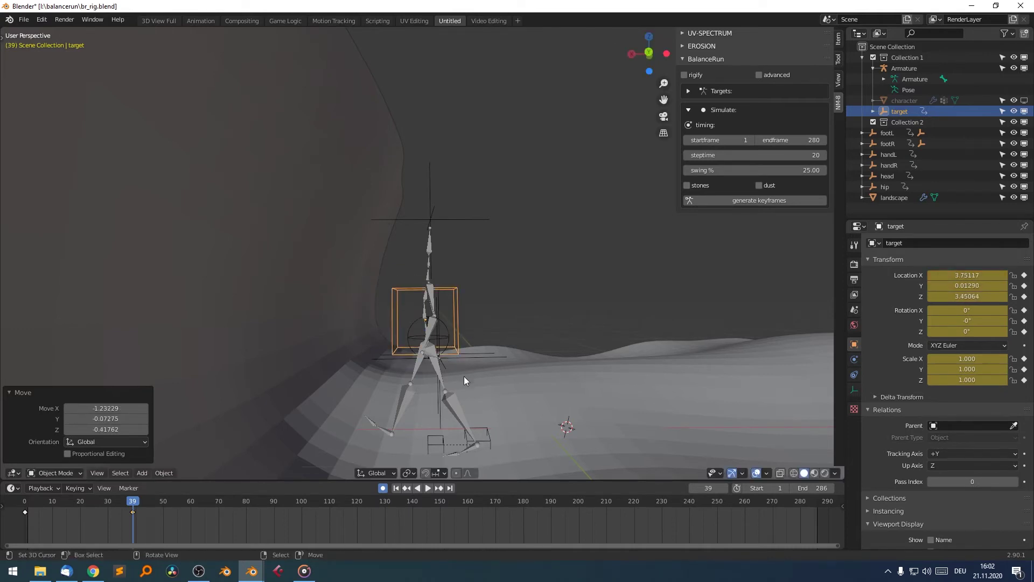
At frame 60, keyframe the target rotated about 53° in the view and moved to about X 4.58, Y 0.05, Z 3.60.
click(192, 502)
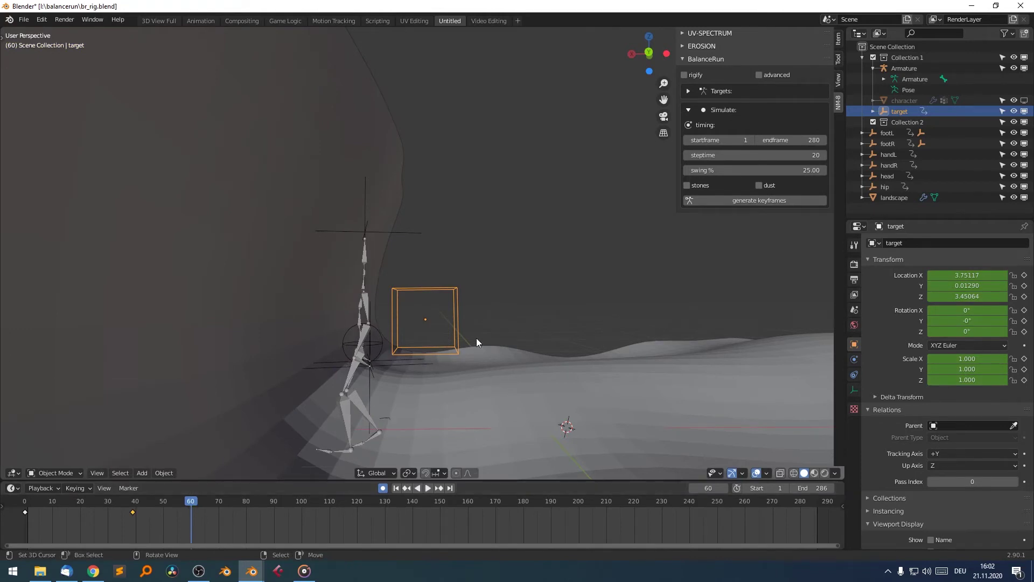
key(r)
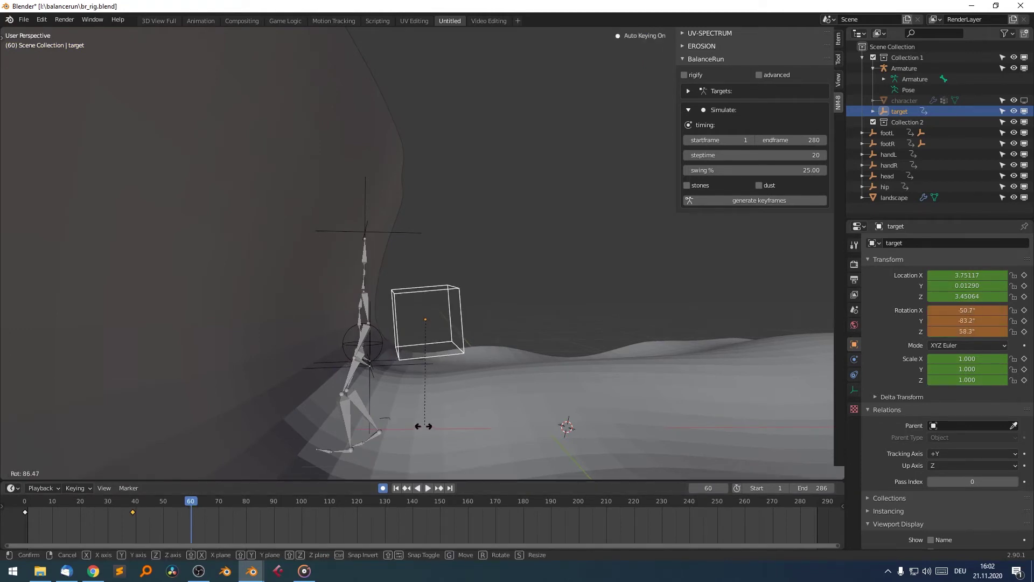
click(452, 365)
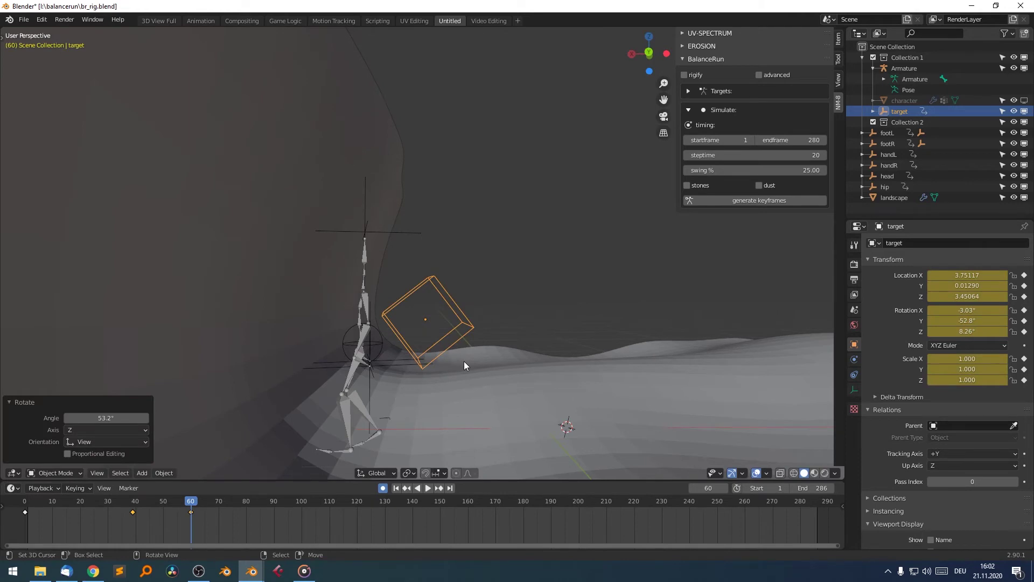
key(g)
click(439, 361)
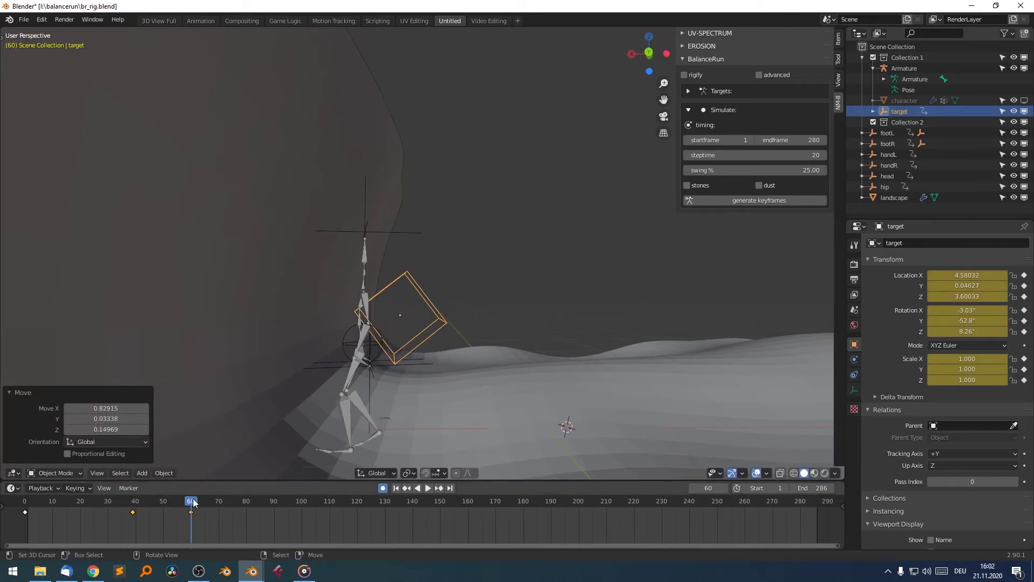
At frame 90, keyframe the target rotated about 41° in the view and moved up the wall to about X 4.09, Y 0.26, Z 5.51.
key(space)
drag(250, 507, 274, 506)
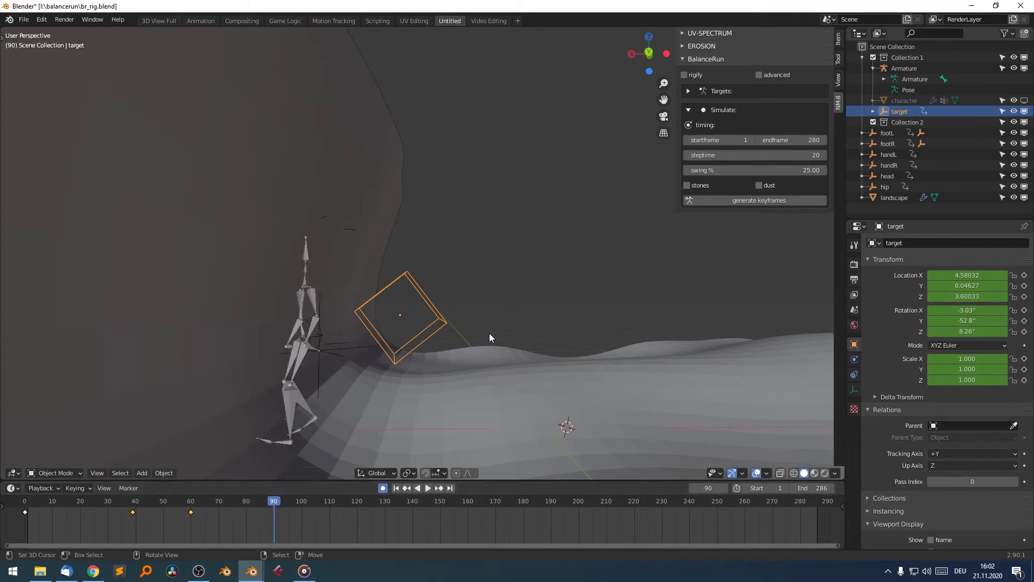
key(r)
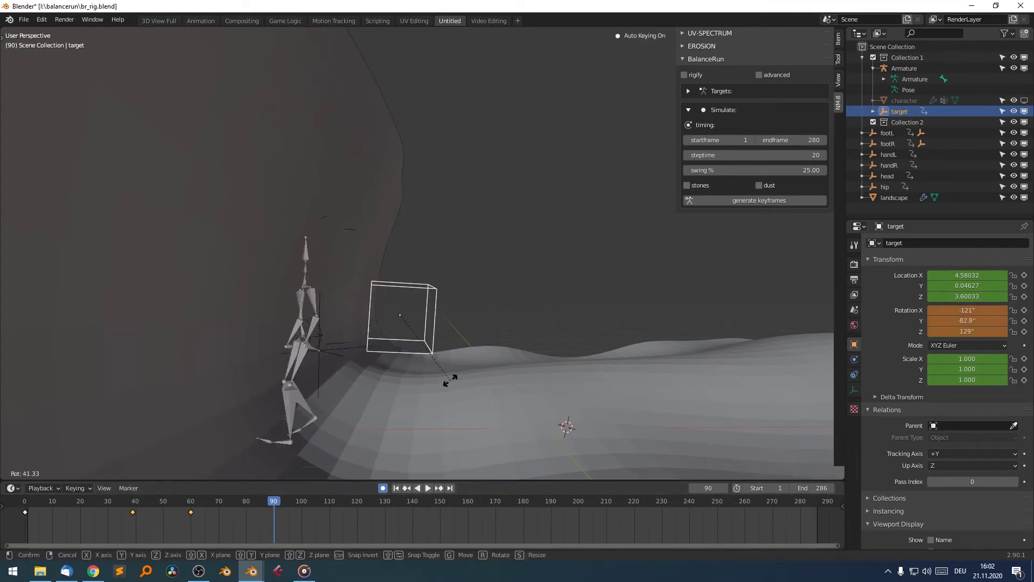
click(444, 379)
key(g)
click(457, 320)
middle_drag(457, 320, 403, 369)
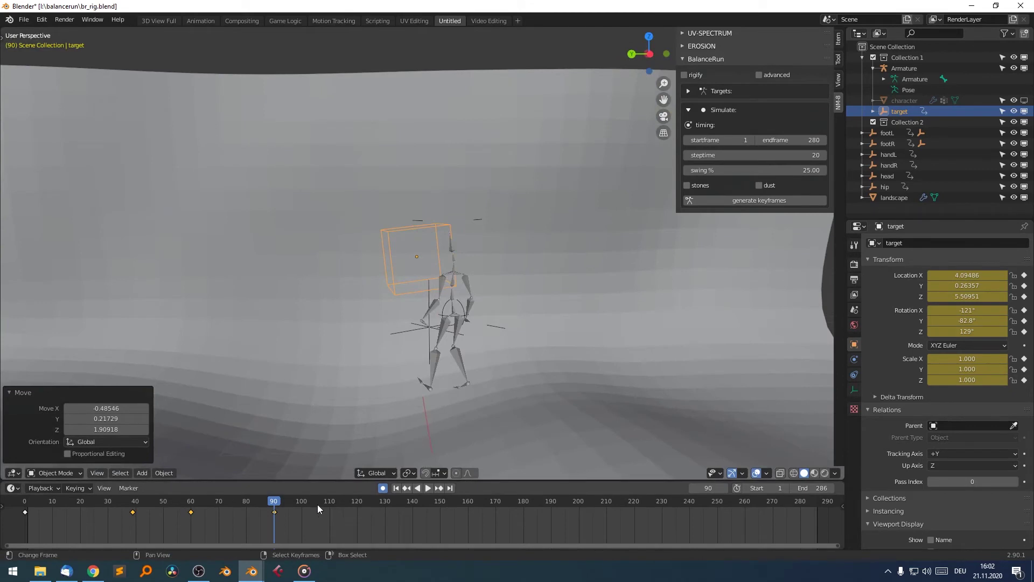
At frame 130, keyframe the target rotated about 78° in the view and moved along the wall to about X 4.01, Y -1.95, Z 7.52.
key(space)
click(365, 506)
drag(365, 506, 386, 505)
key(space)
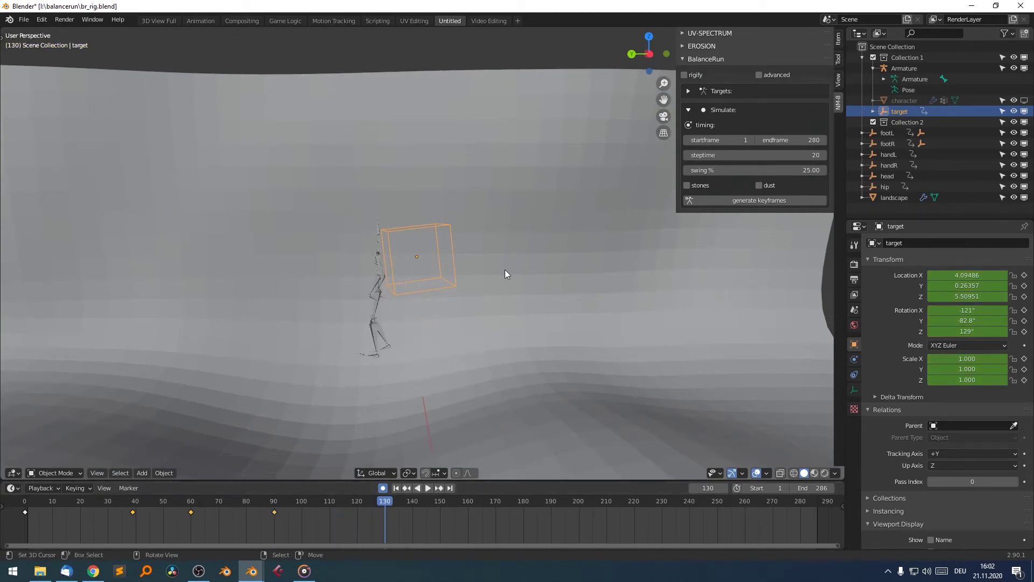
key(r)
click(429, 347)
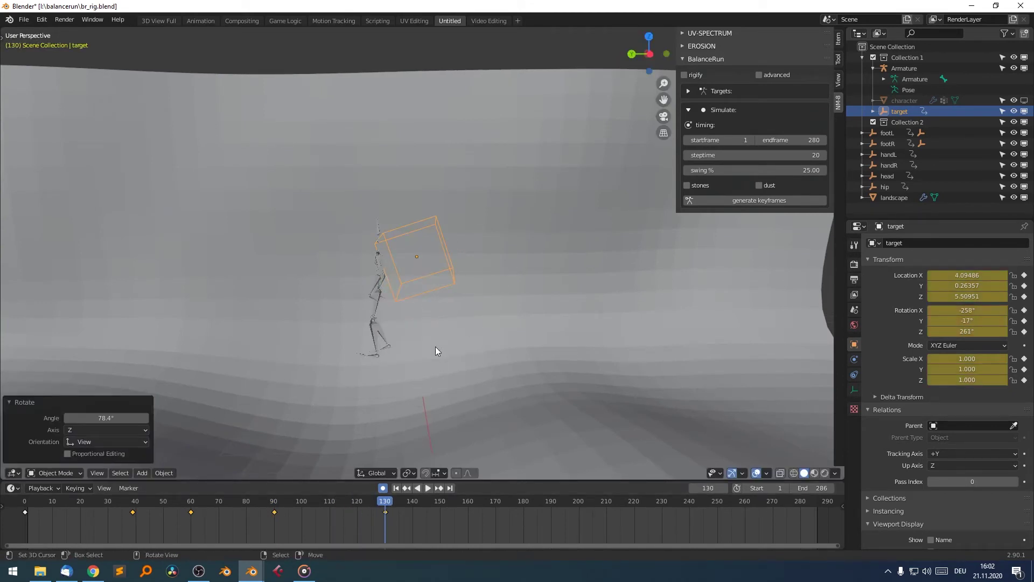
key(g)
click(498, 290)
key(space)
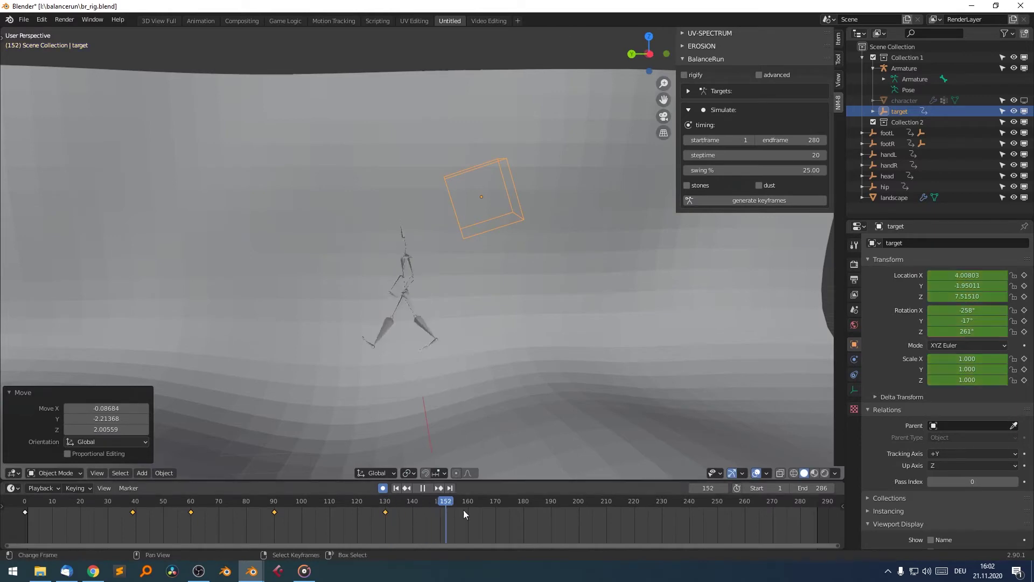
At frame 180, keyframe the target moved farther along the wall to about X 3.67, Y -7.76, Z 7.80.
key(space)
key(g)
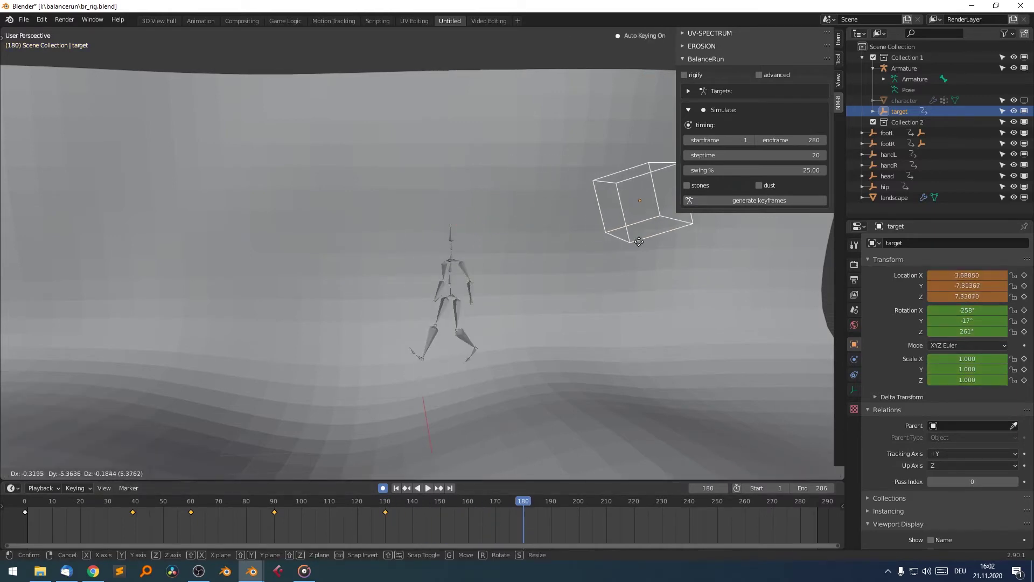
click(641, 240)
middle_drag(454, 312, 561, 340)
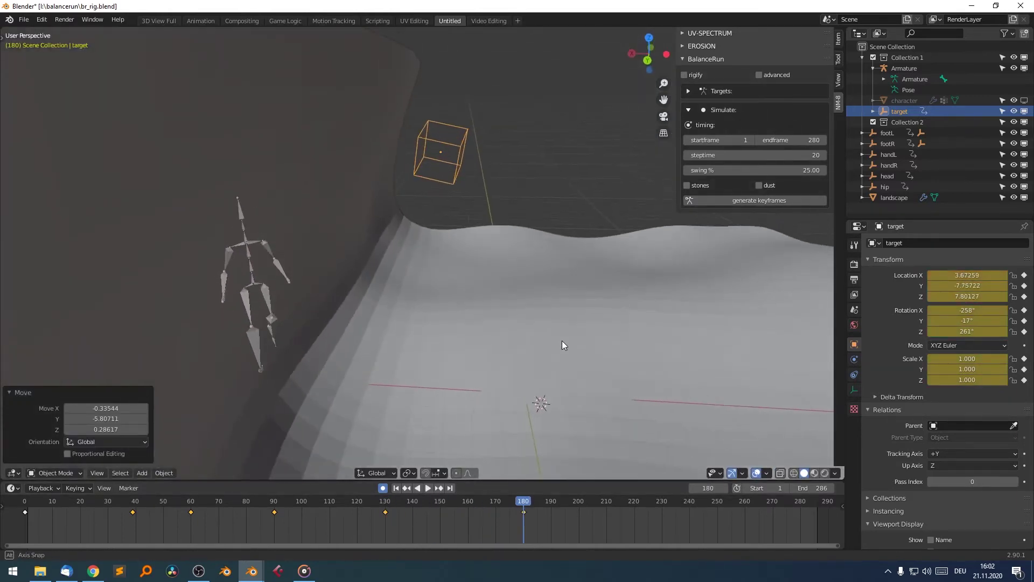
Review the target's animated path along the wall by scrubbing and playing the timeline, and return to the start.
click(263, 283)
middle_drag(397, 287, 447, 341)
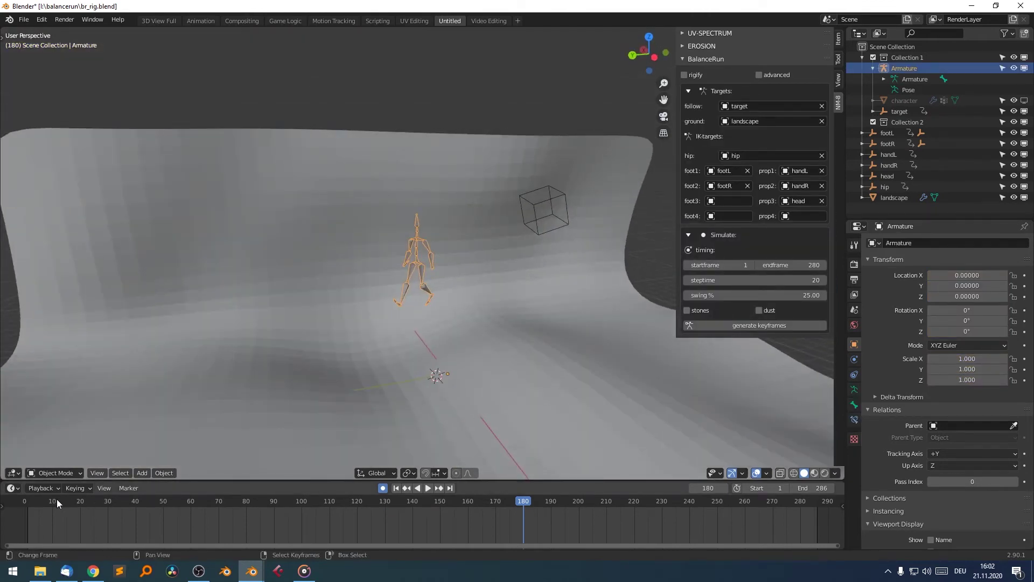
drag(57, 498, 487, 501)
click(527, 209)
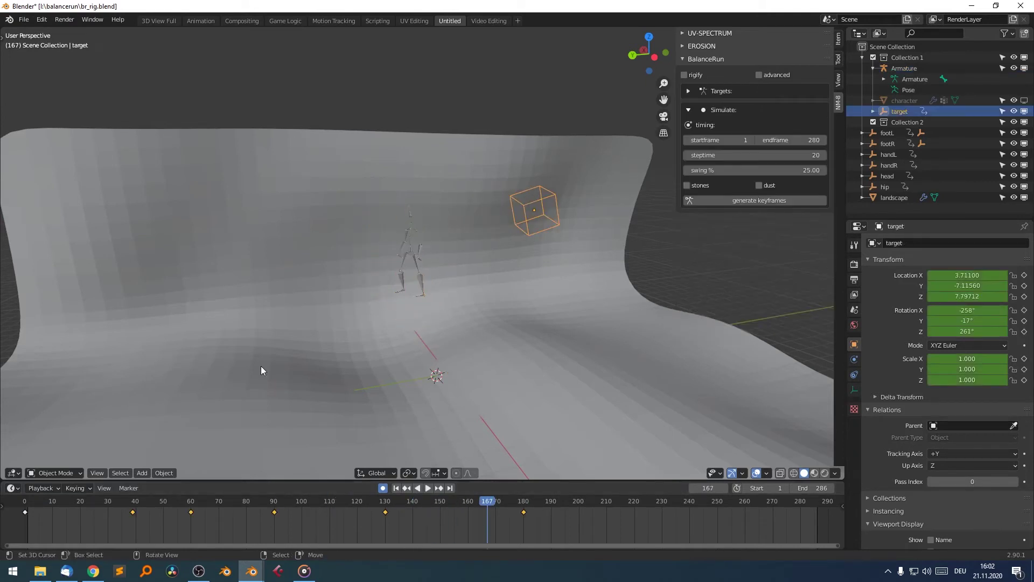
click(32, 500)
key(space)
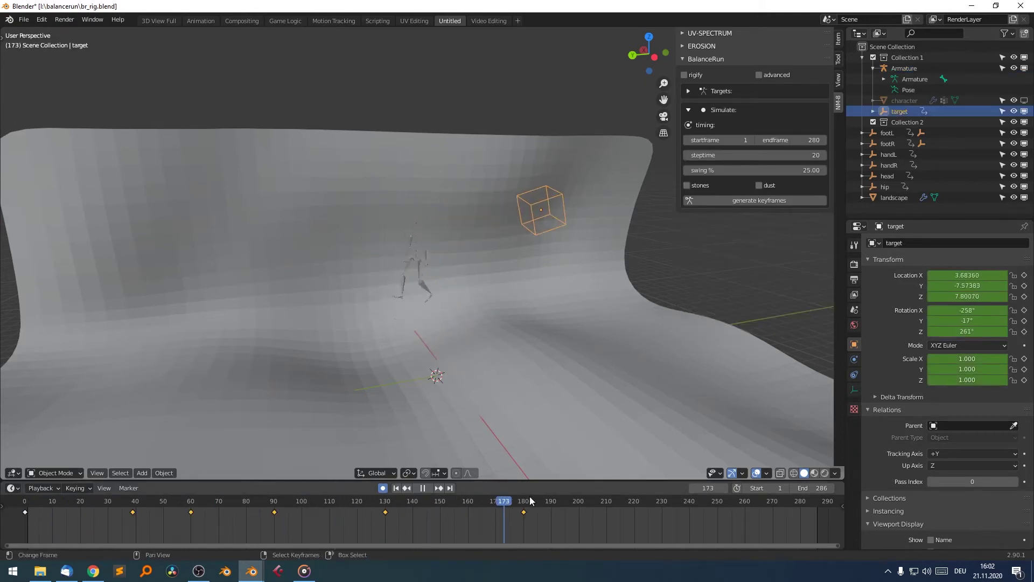
key(Escape)
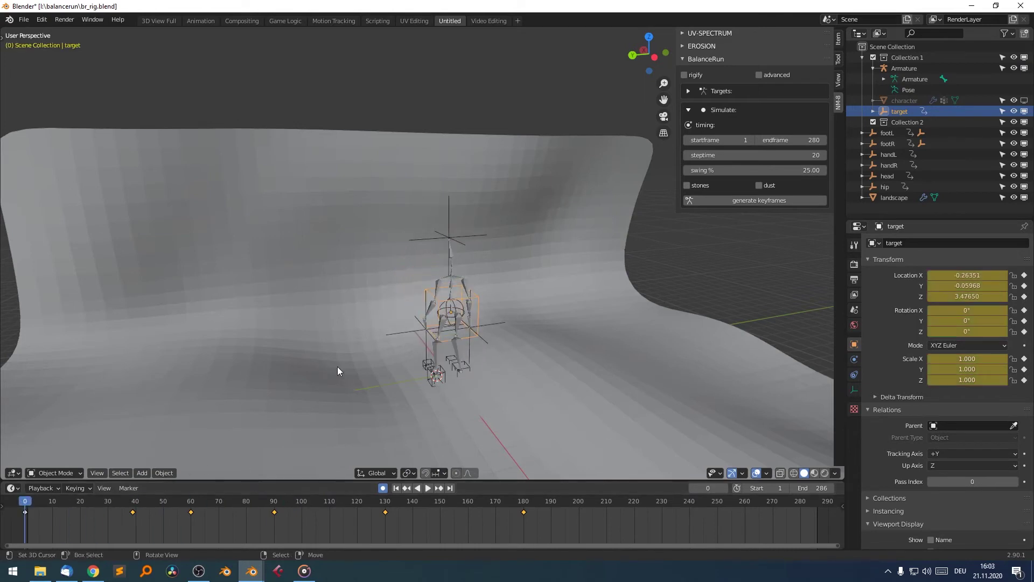
Enable the character mesh in the viewport and set the object of its Armature modifier to Armature.
click(436, 356)
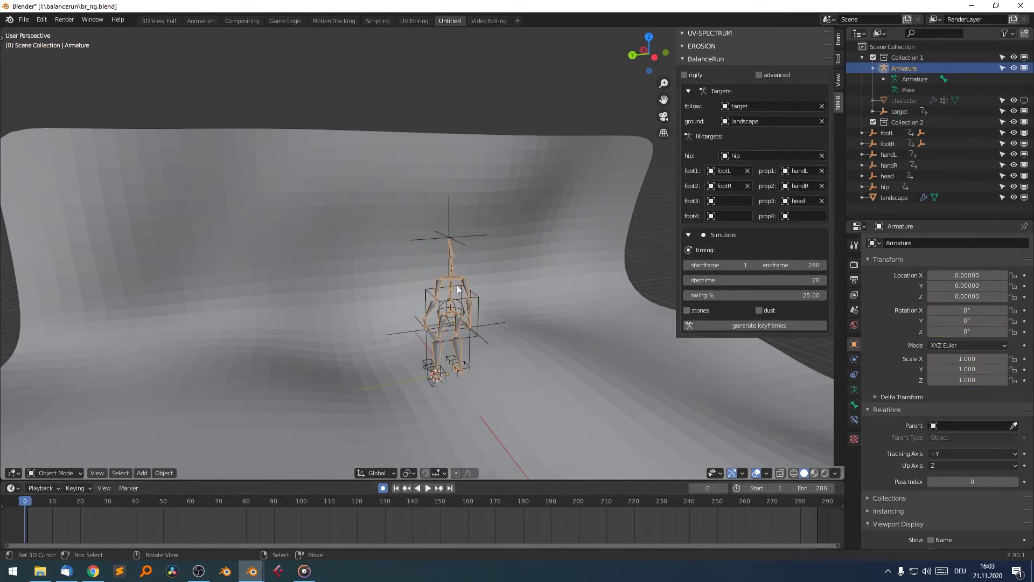
click(1024, 101)
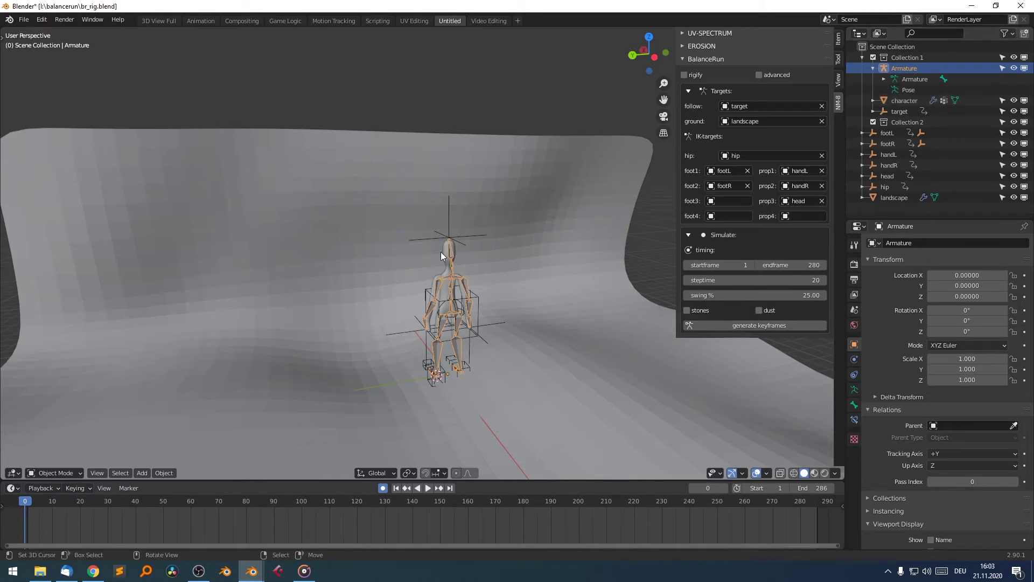
click(899, 102)
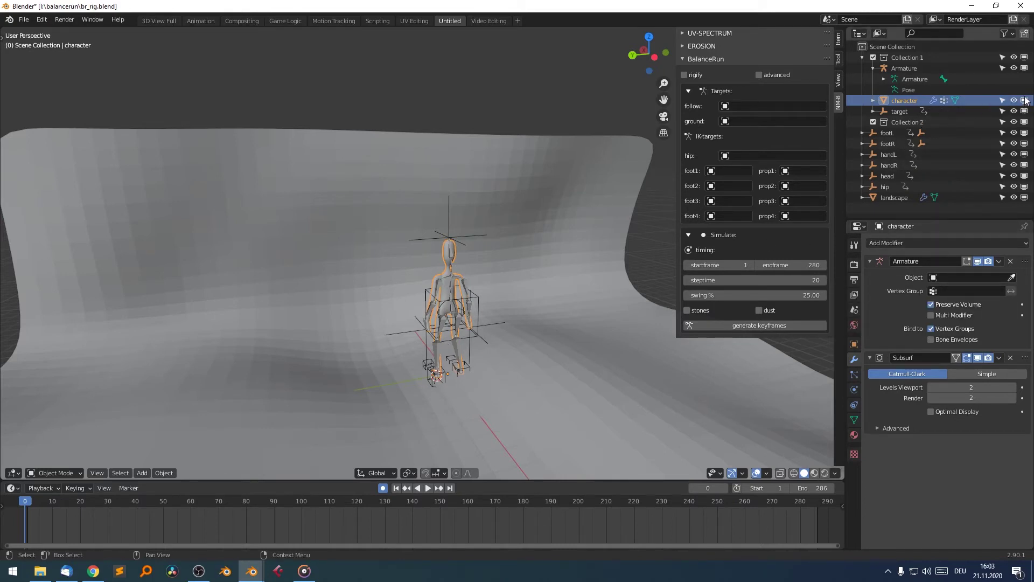
click(950, 278)
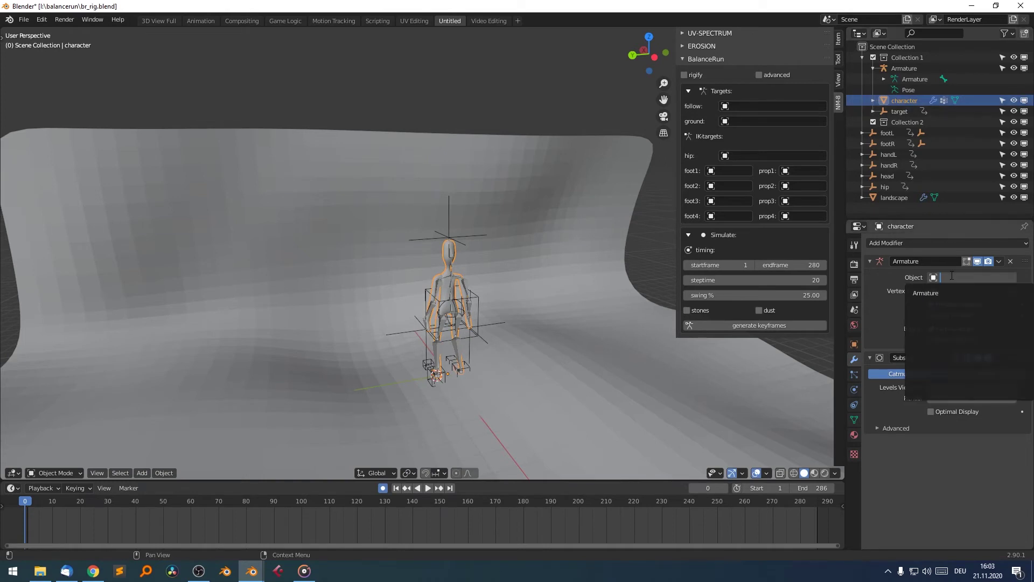
click(941, 292)
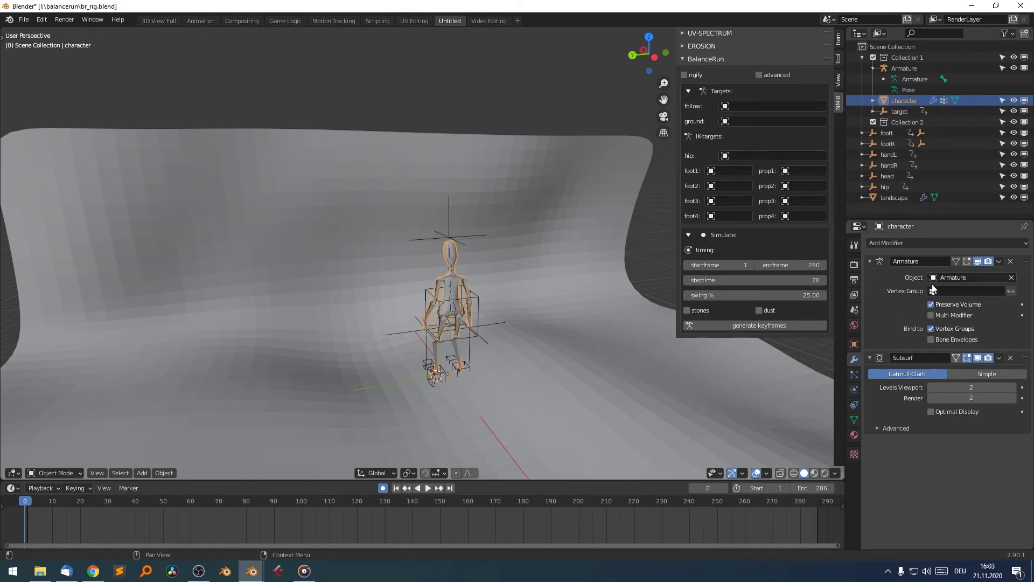
Select the armature and generate its BalanceRun keyframes for frames 1 to 280 with steptime 20 and swing 25%.
click(423, 512)
key(space)
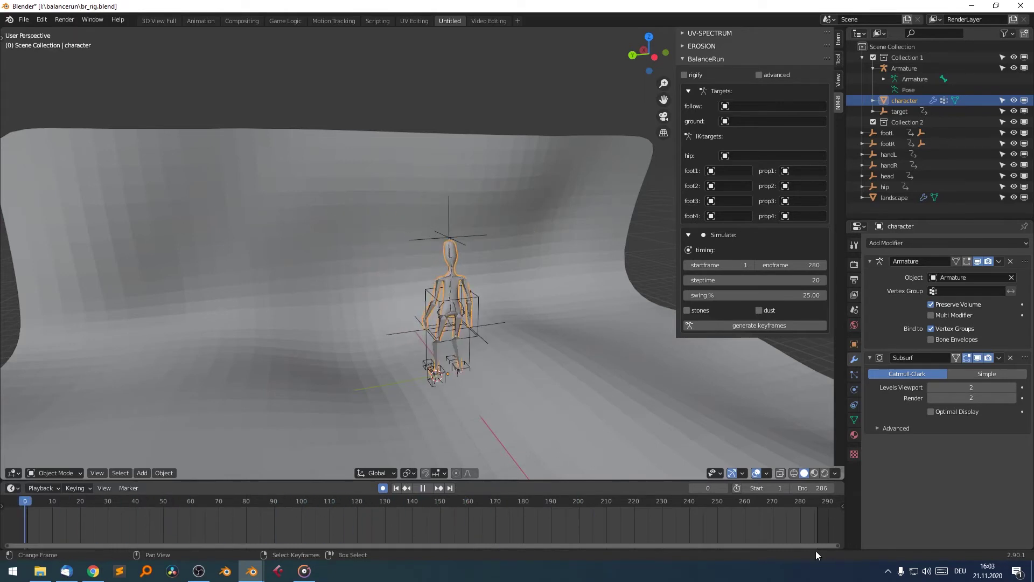
key(space)
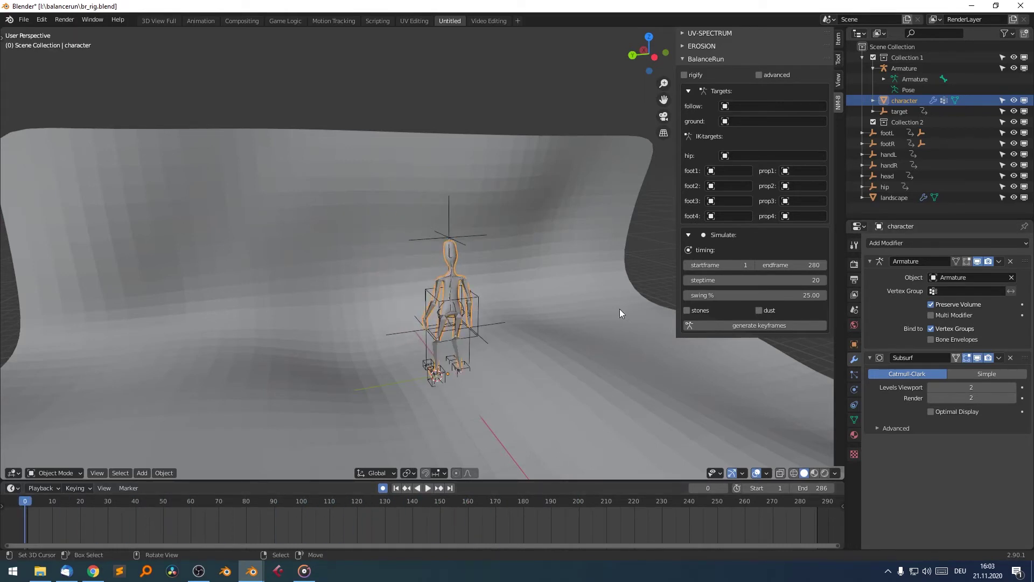
click(452, 288)
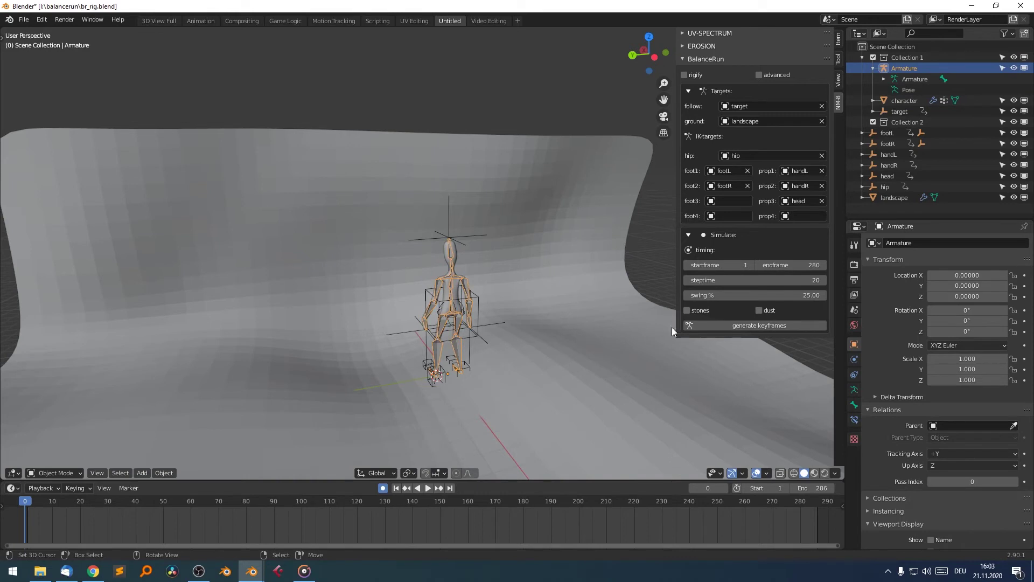
click(748, 325)
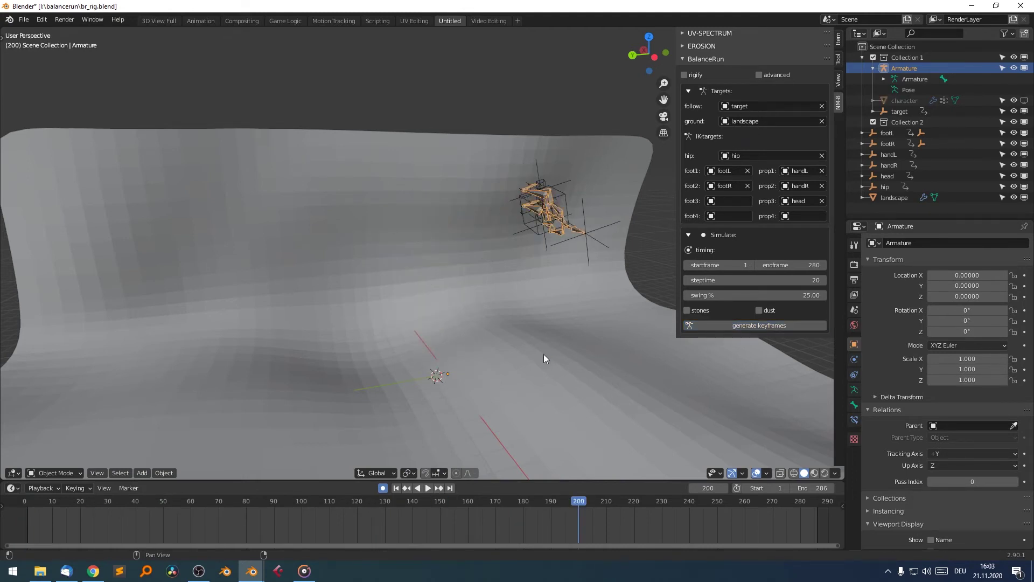
Play the generated walk from the start and examine the character on the wall from several angles and distances.
key(shift+Left)
key(space)
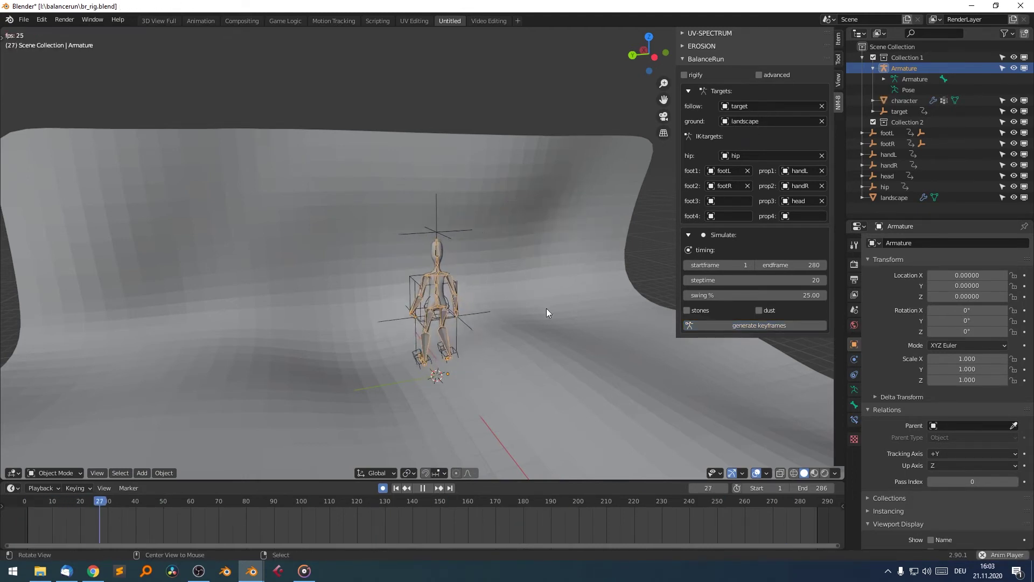
middle_drag(546, 308, 451, 326)
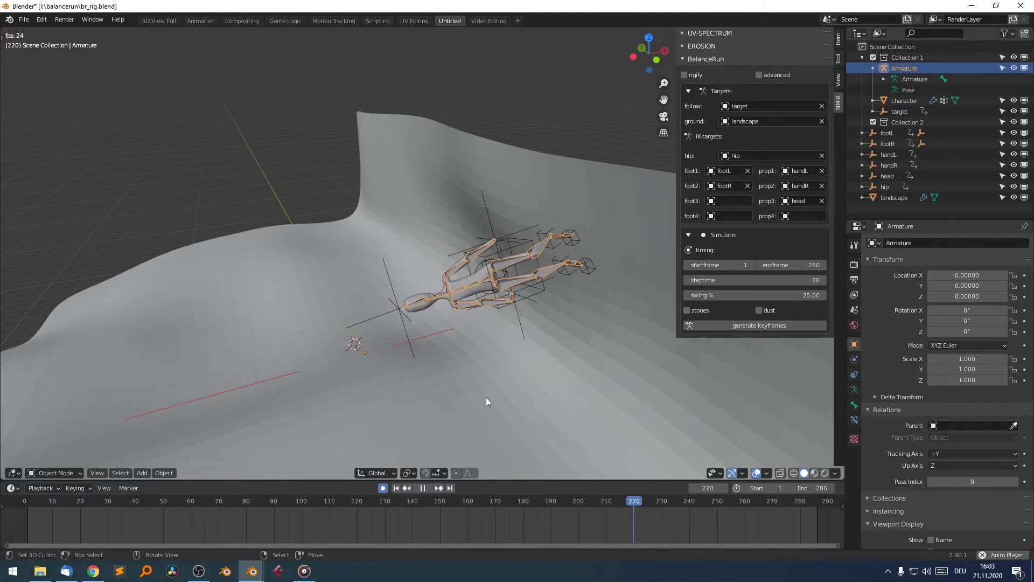
scroll(564, 400, down, 6)
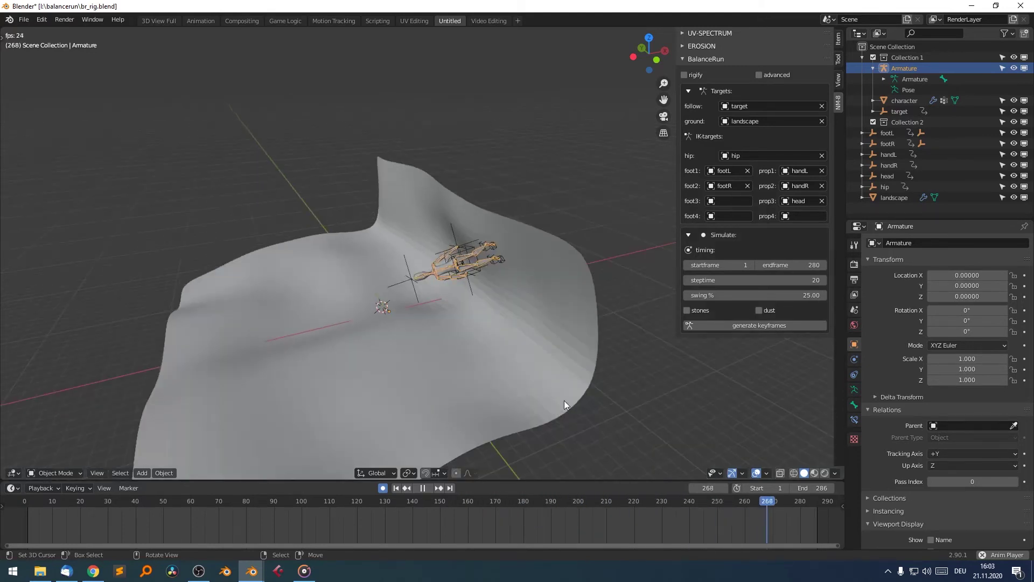
scroll(564, 400, up, 5)
alt+drag(569, 426, 554, 403)
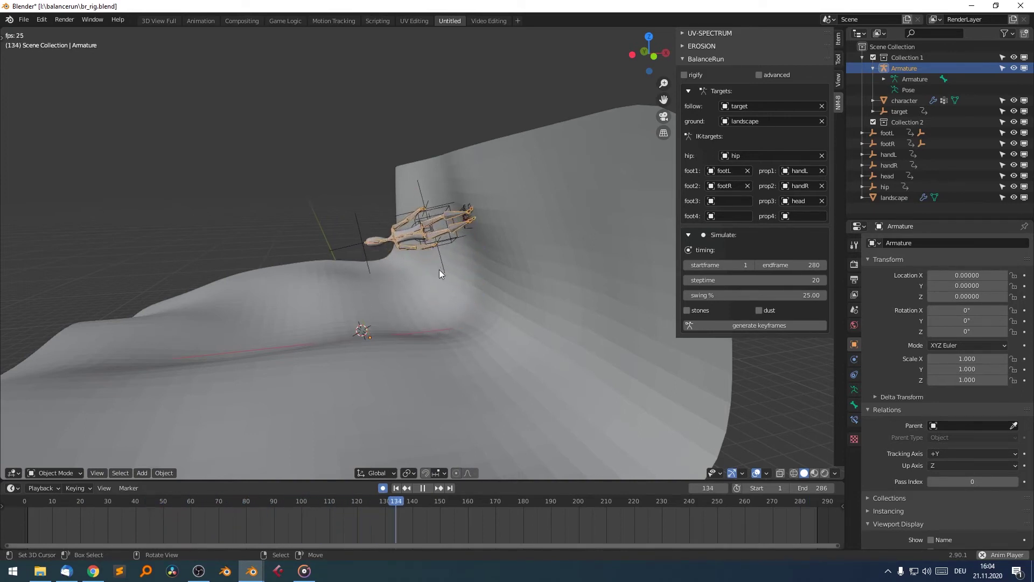
click(423, 488)
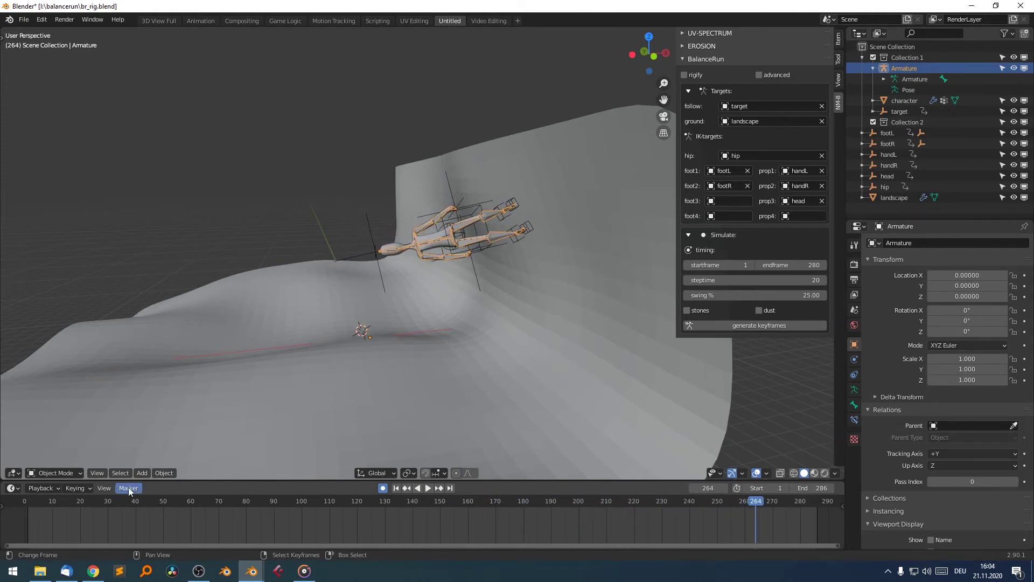
drag(44, 502, 21, 505)
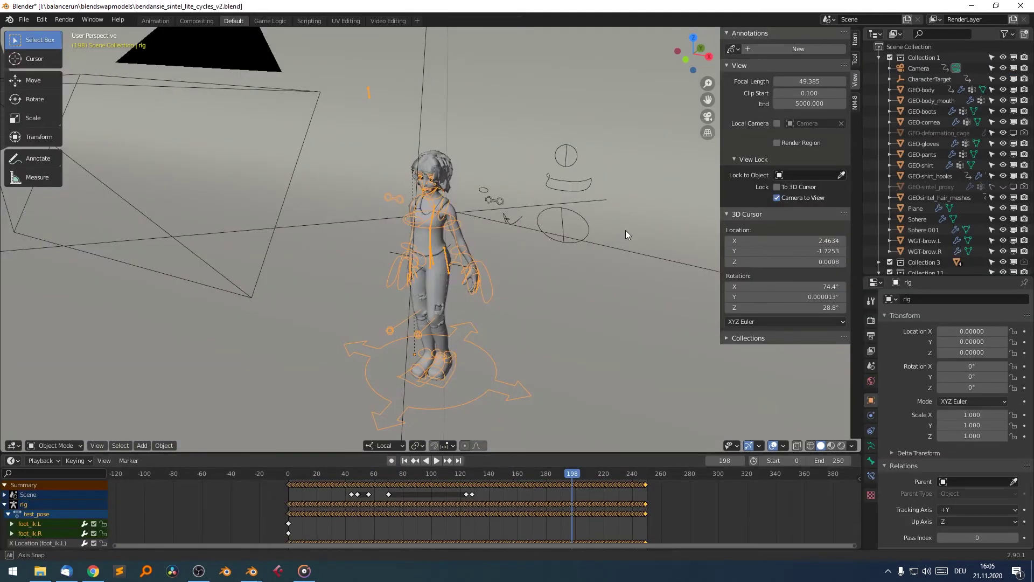
Inspect the Sintel character in rendered shading without overlays, and return to solid shading with overlays shown.
middle_drag(625, 231, 500, 268)
middle_drag(435, 260, 454, 349)
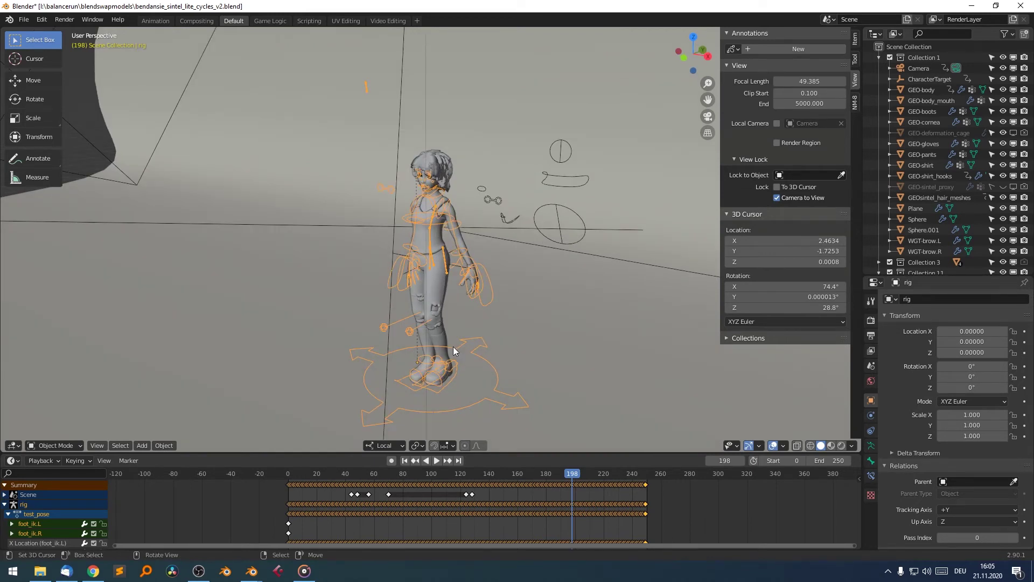
click(774, 447)
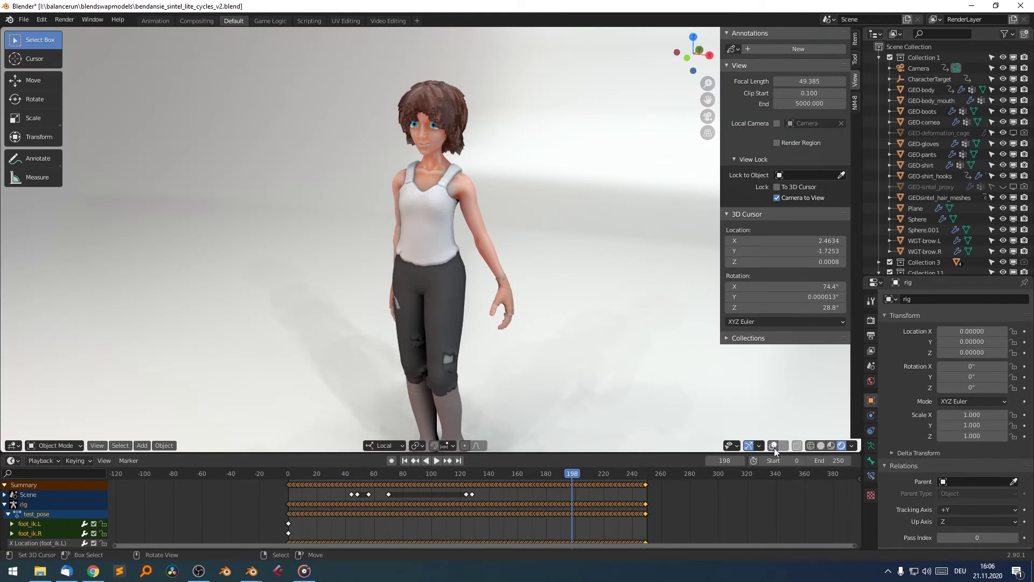
scroll(607, 311, down, 3)
click(821, 445)
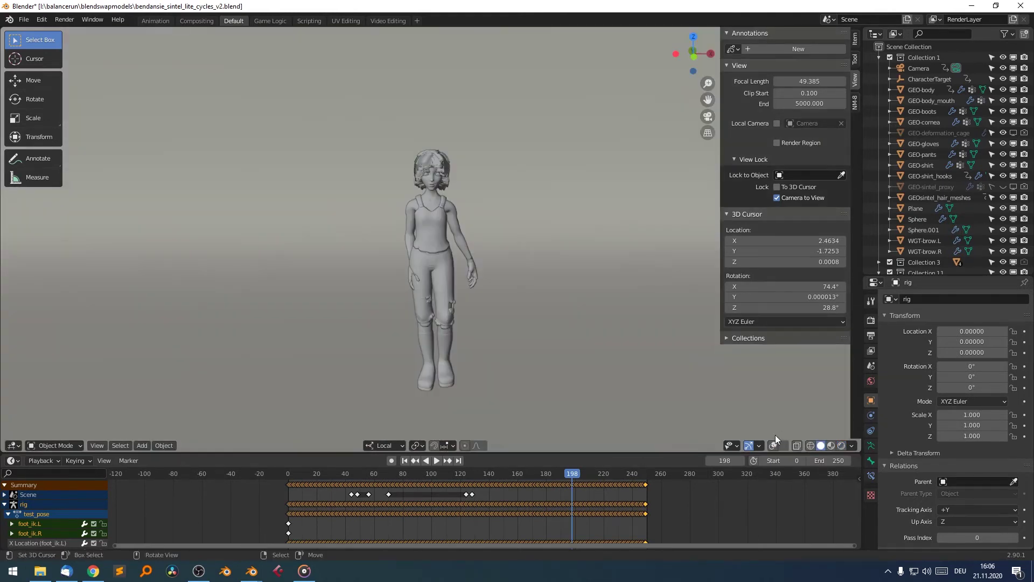
click(773, 445)
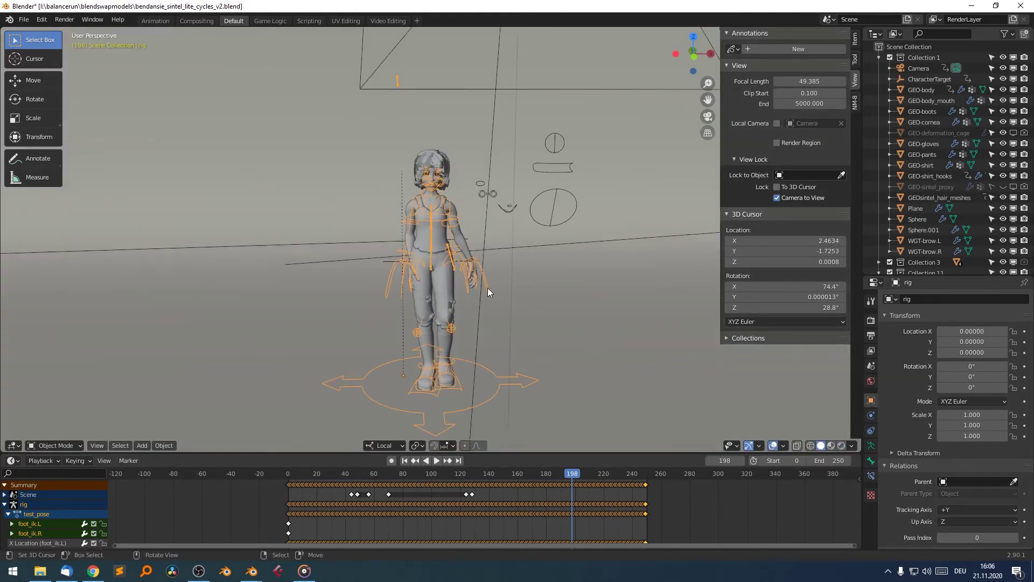
Bring up the BalanceRun add-on's settings for the Sintel rig.
click(728, 65)
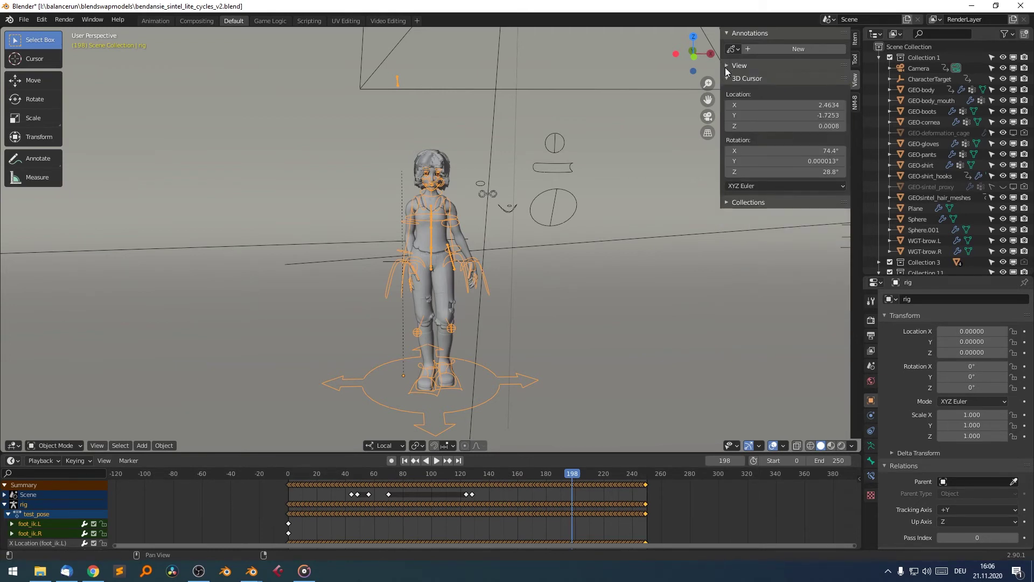
click(856, 102)
click(728, 33)
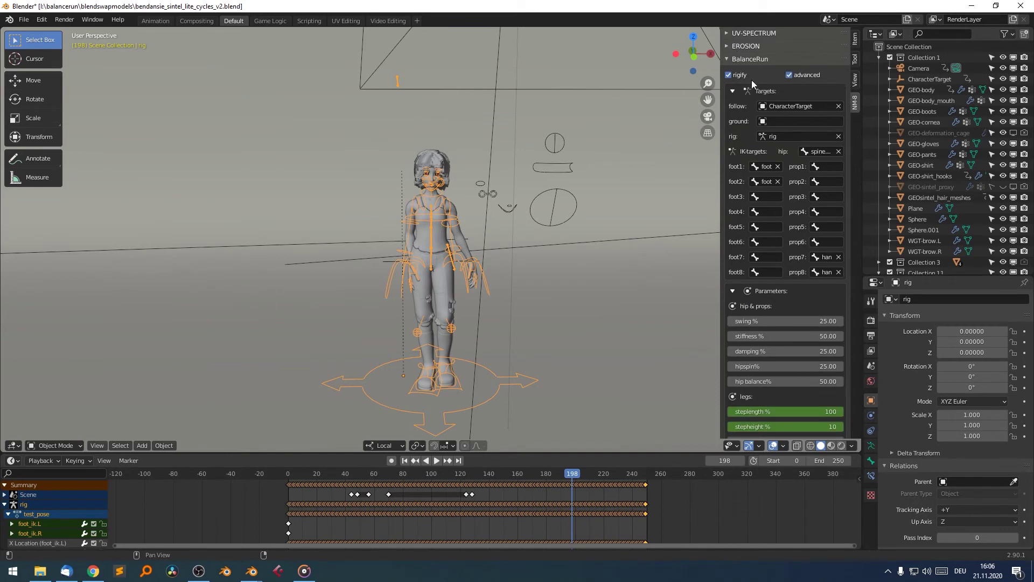
Turn off BalanceRun's advanced options and look through the Sintel scene and its list of rig objects.
click(789, 75)
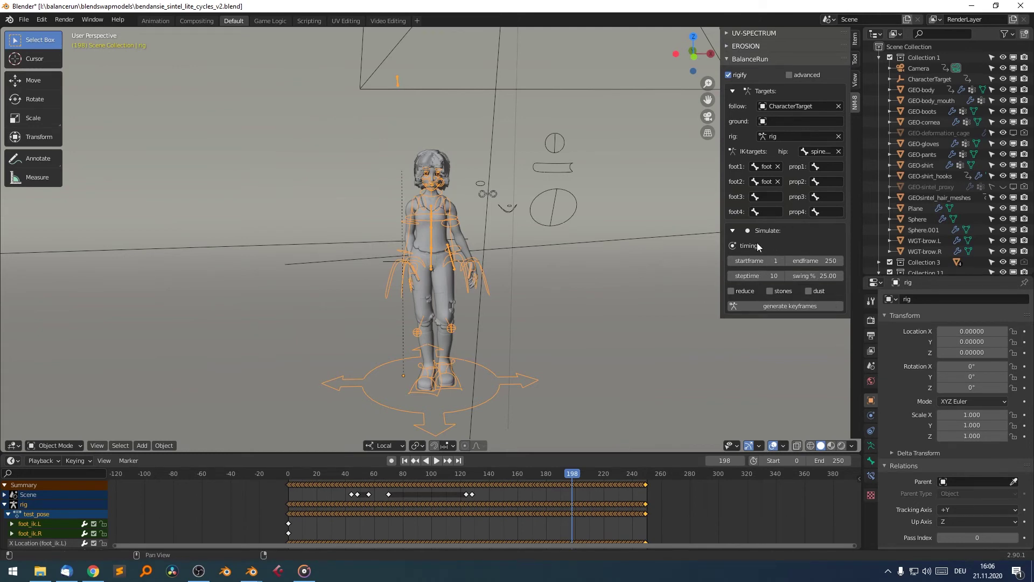
scroll(524, 308, down, 4)
middle_drag(525, 308, 509, 321)
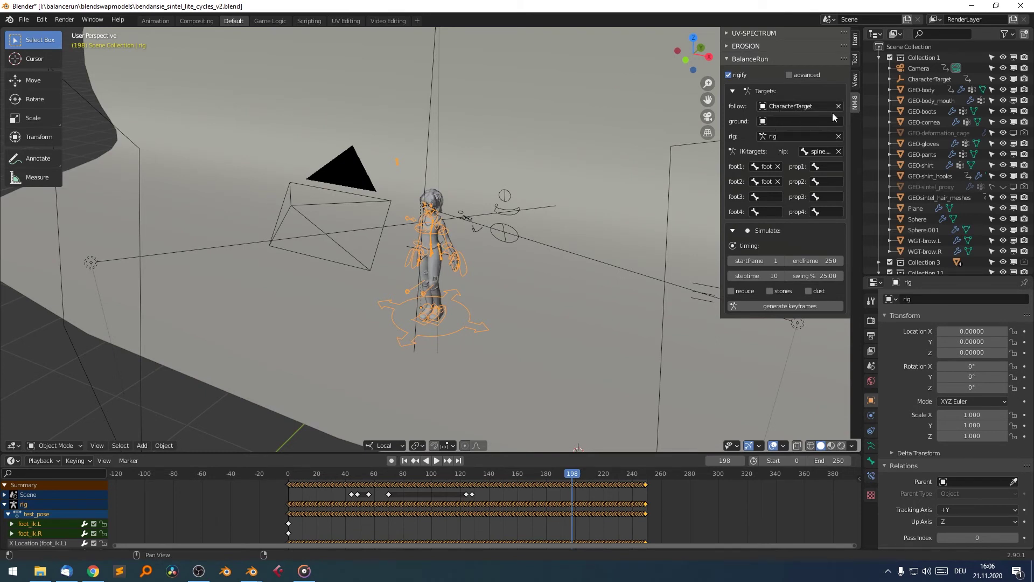
scroll(941, 187, down, 7)
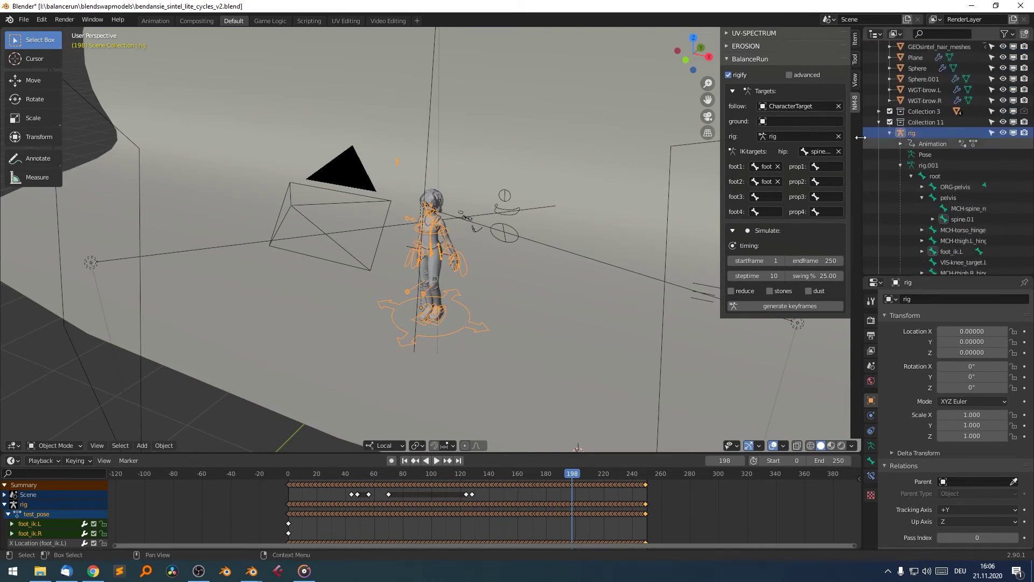
scroll(889, 151, down, 10)
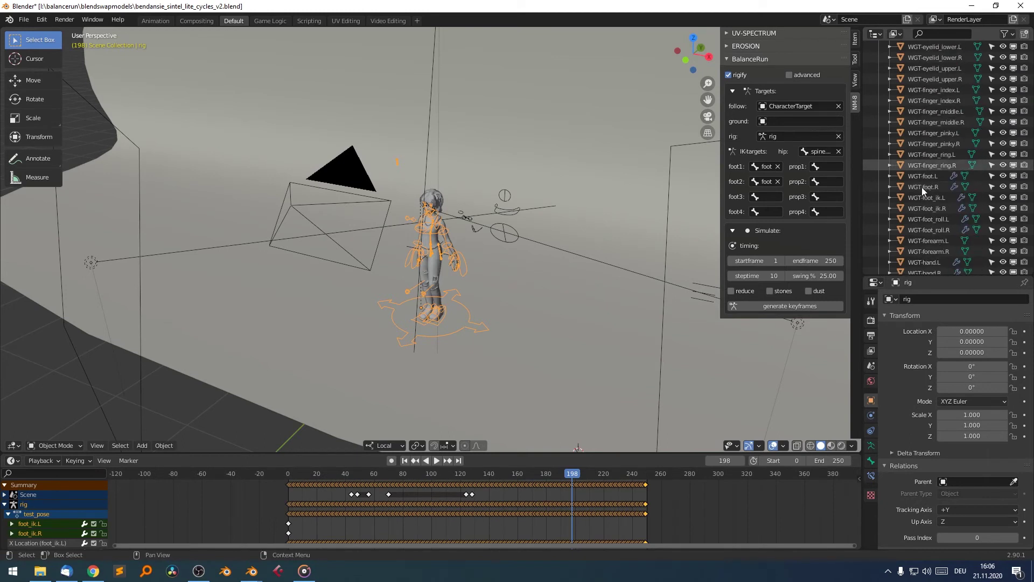
Turn on BalanceRun's advanced options and clean up the Sintel rig's generated keyframes.
click(800, 75)
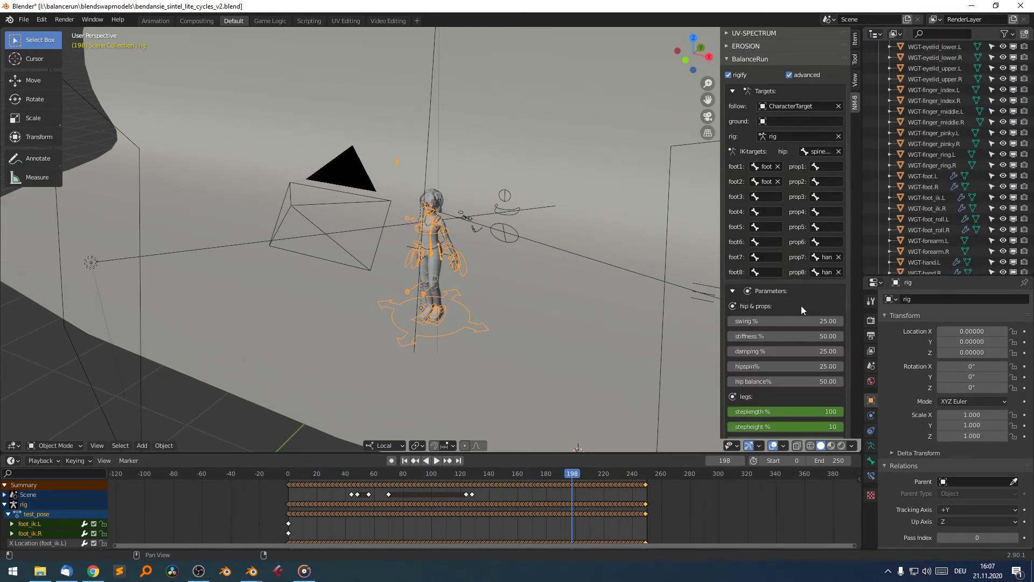
scroll(801, 305, down, 8)
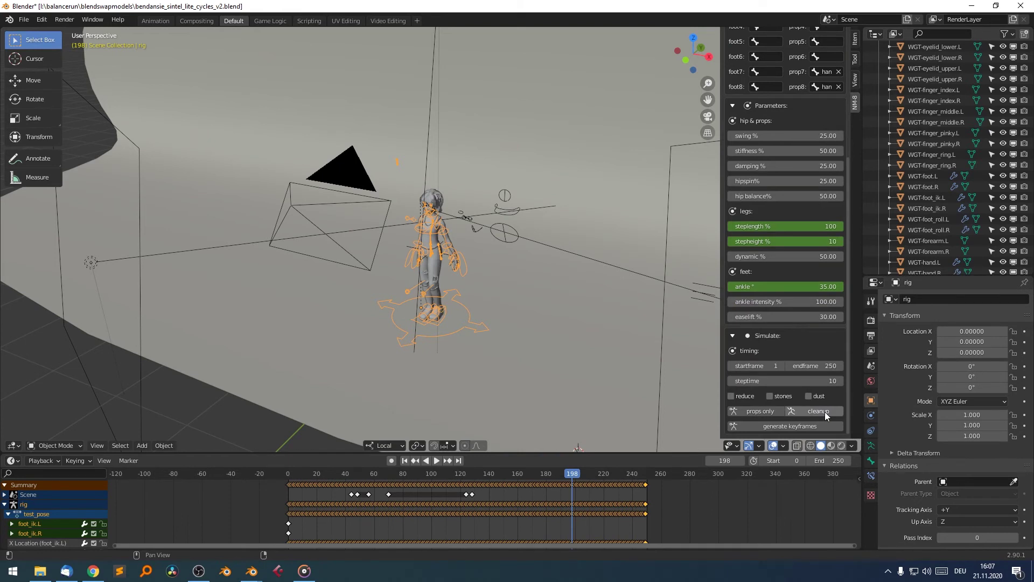
click(825, 412)
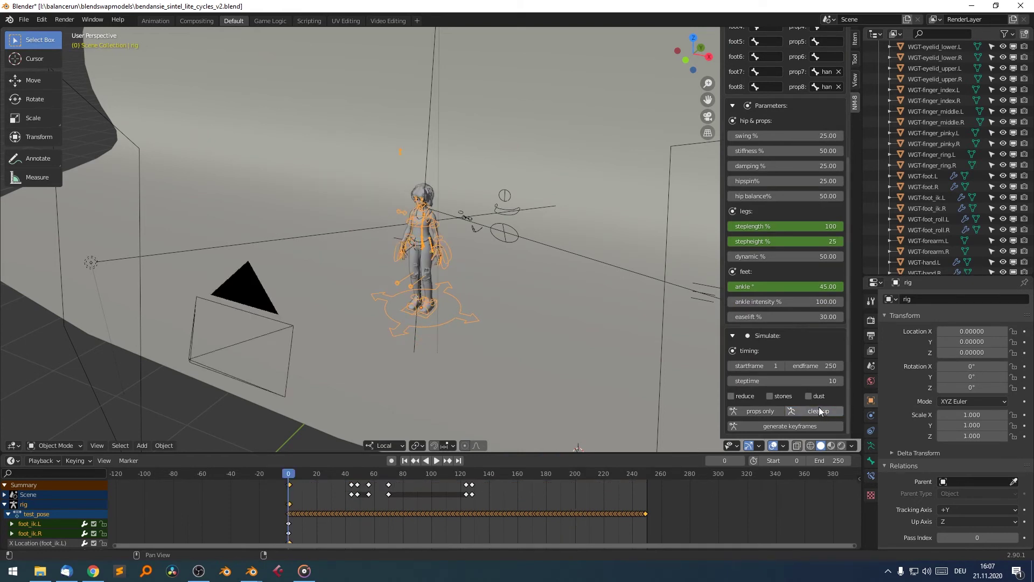
scroll(803, 129, up, 8)
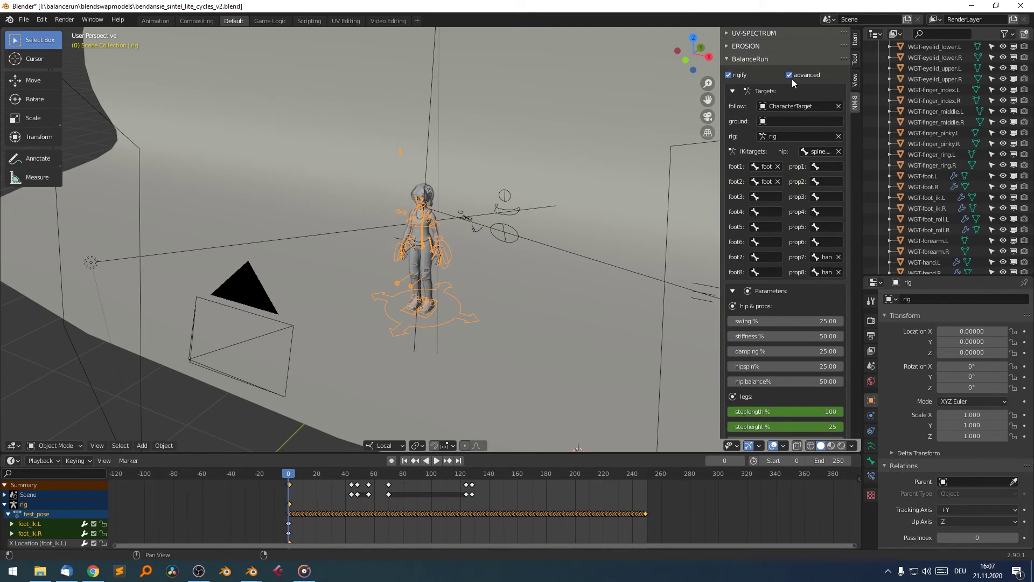
Turn off BalanceRun's advanced options and play through the Sintel rig's timeline.
click(791, 79)
key(space)
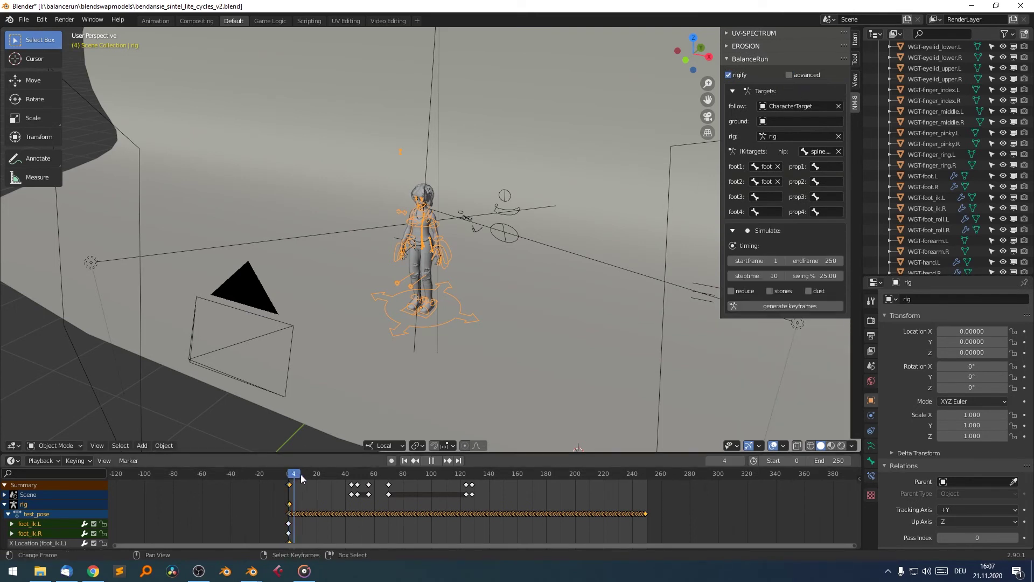
drag(301, 478, 512, 463)
Select the CharacterTarget empty and review its animated path by playing and scrubbing the timeline.
click(915, 78)
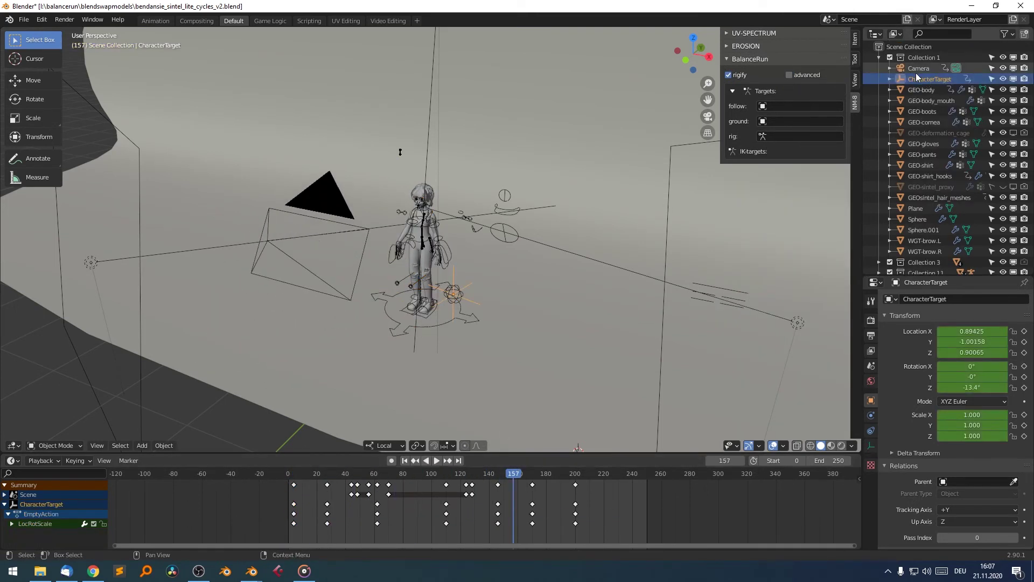
middle_drag(427, 335, 445, 333)
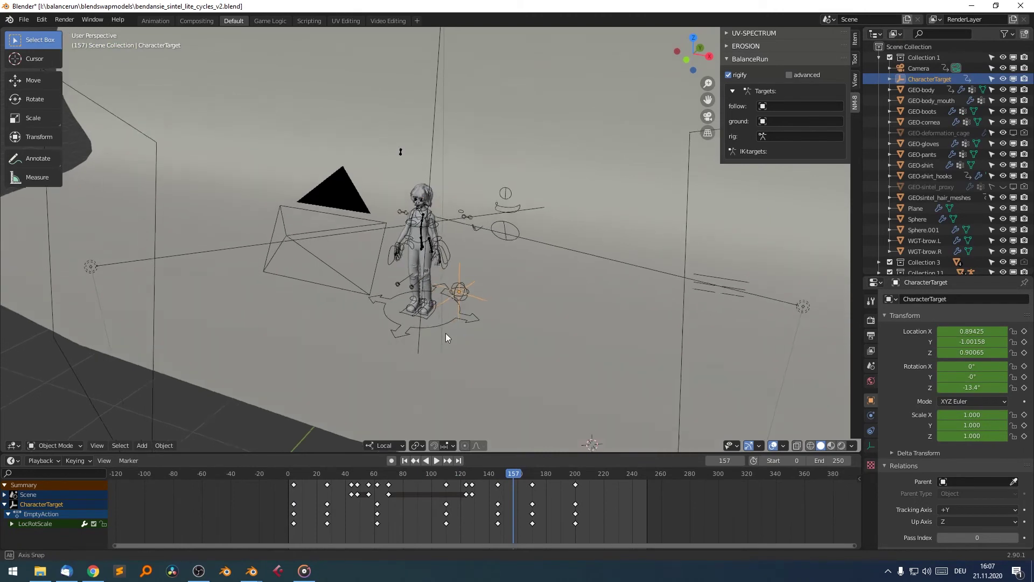
click(309, 479)
key(space)
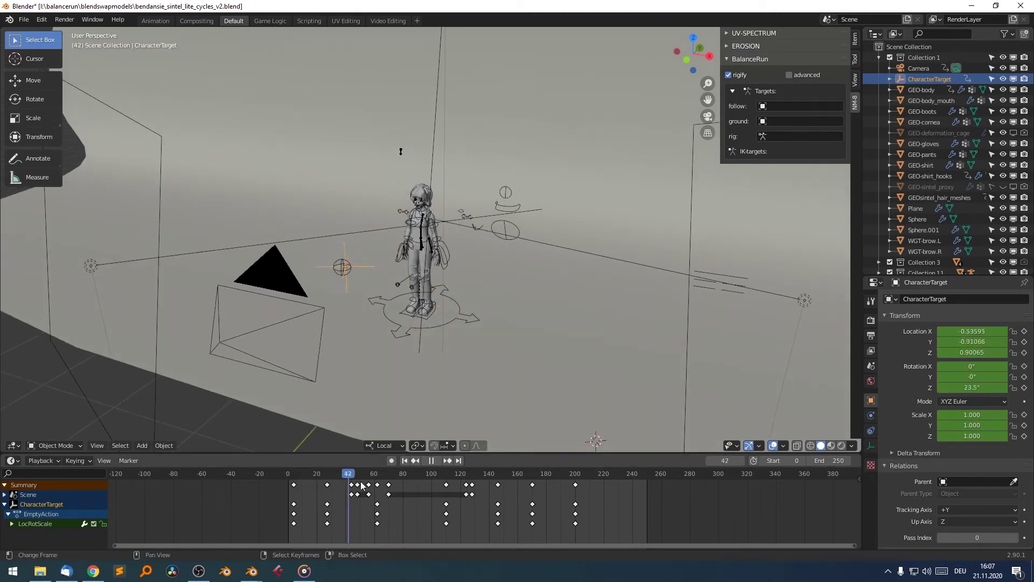
drag(362, 486, 308, 495)
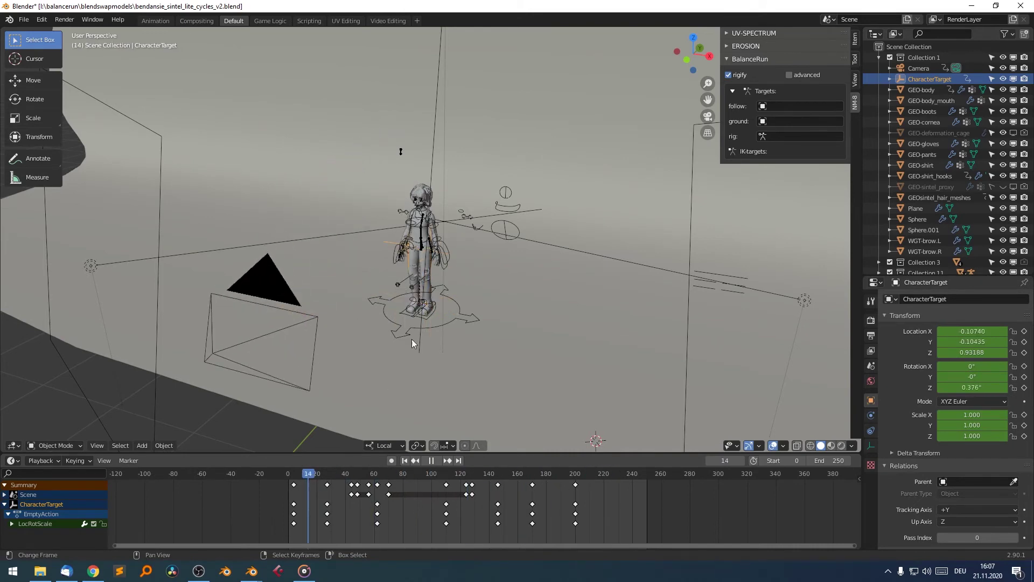
key(space)
Select the Sintel rig and compare BalanceRun's IK target settings with rigify off and on.
click(438, 253)
scroll(457, 297, up, 5)
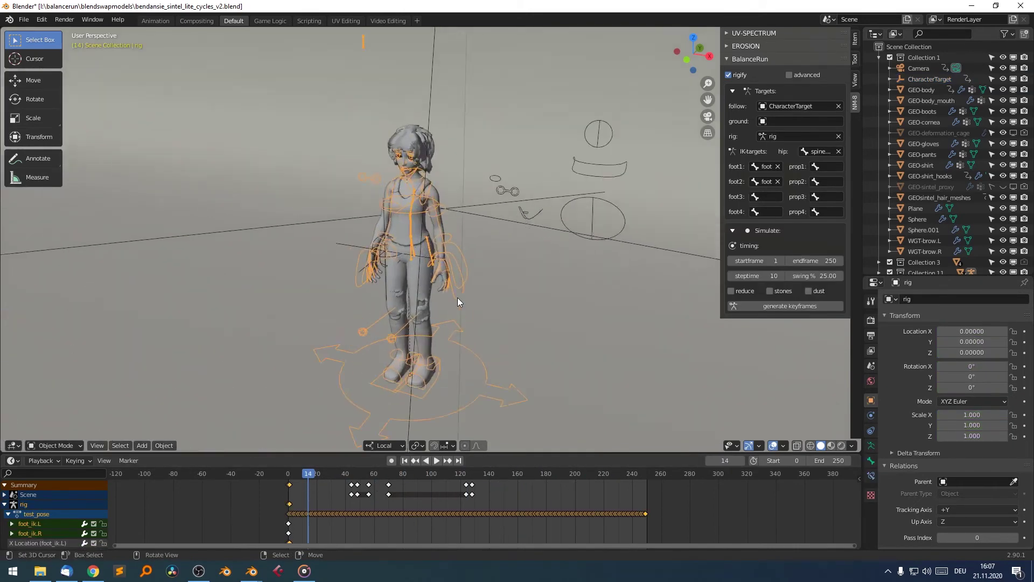
scroll(479, 321, up, 1)
scroll(463, 330, down, 4)
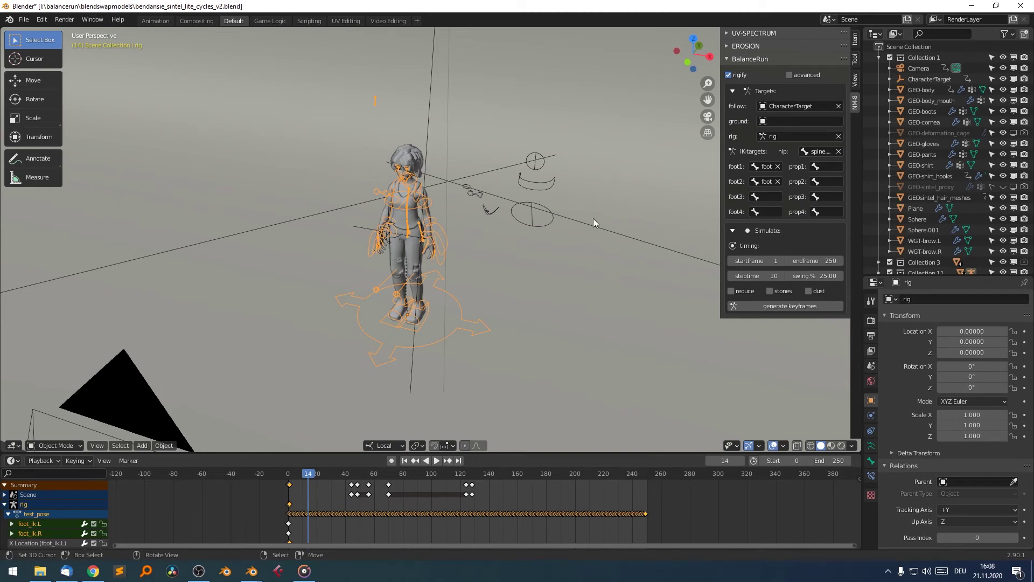
click(727, 75)
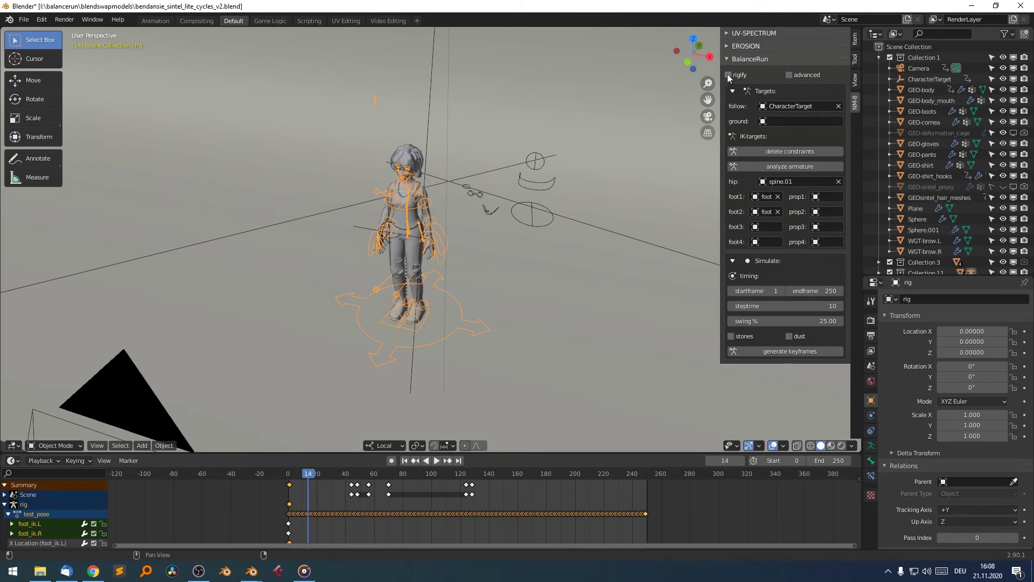
click(728, 75)
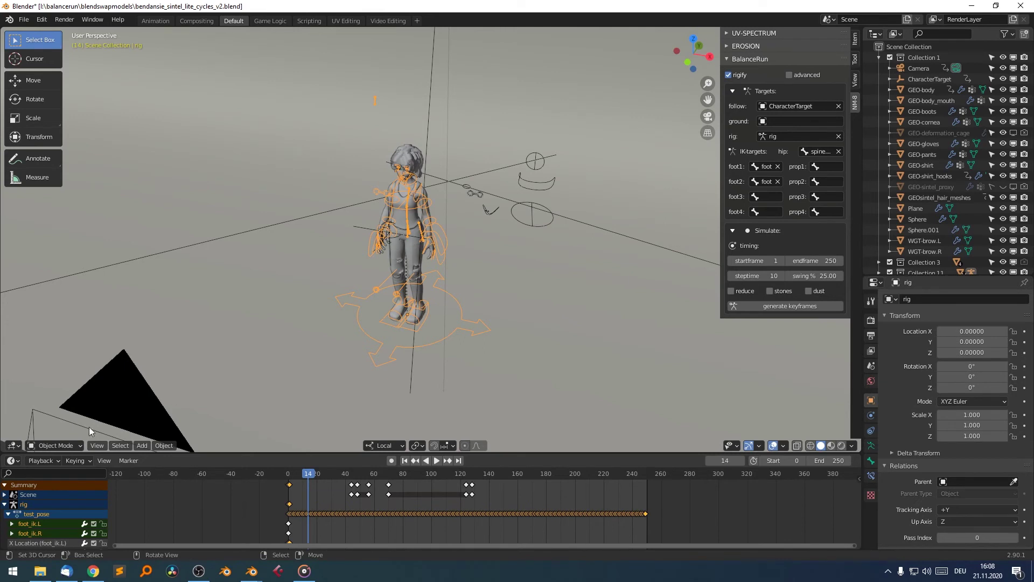
Try moving the left hand IK control in Pose Mode, cancel the move, and return to Object Mode.
click(53, 444)
click(59, 446)
click(59, 411)
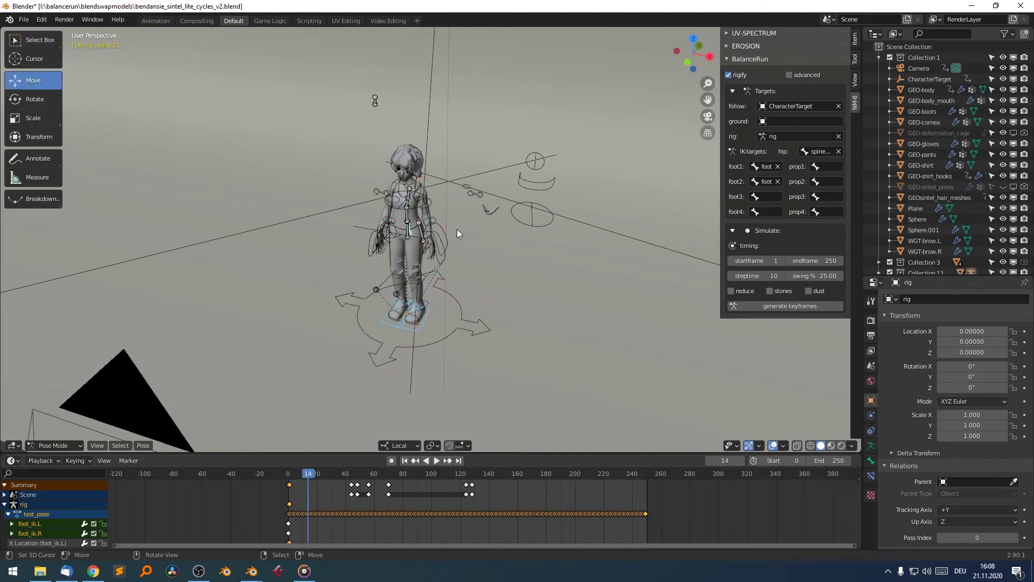
click(442, 258)
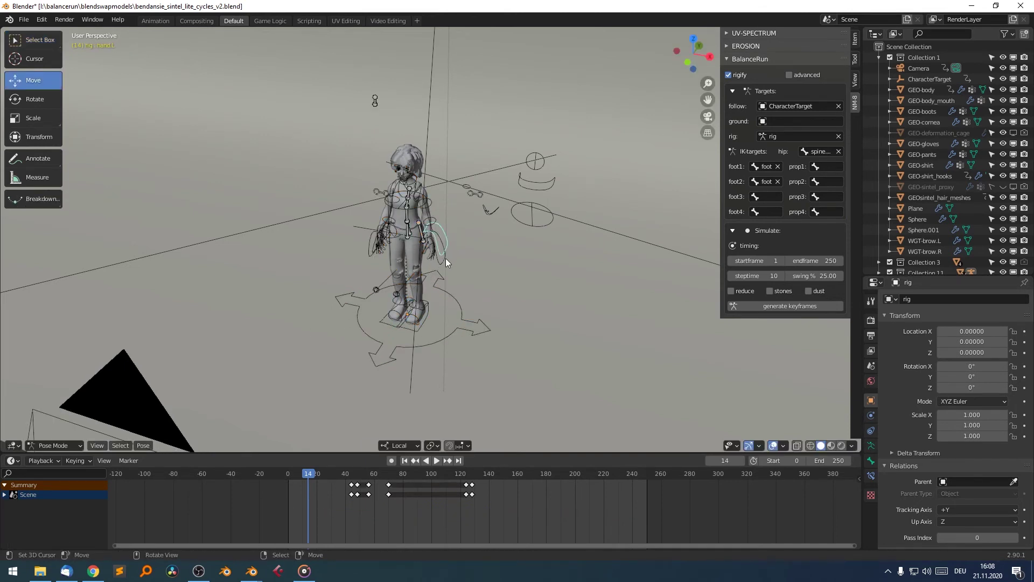
click(444, 264)
key(g)
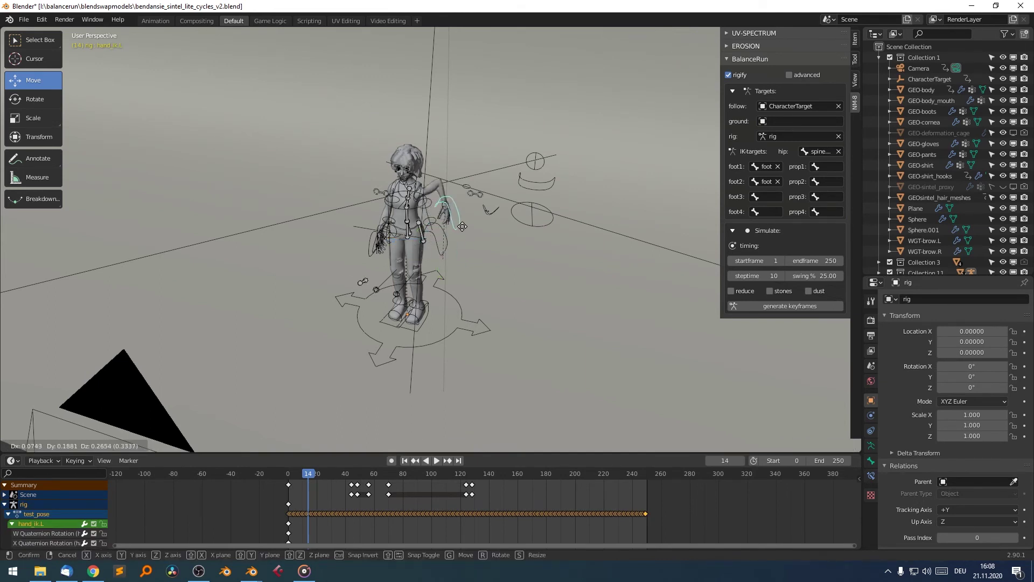
right_click(454, 260)
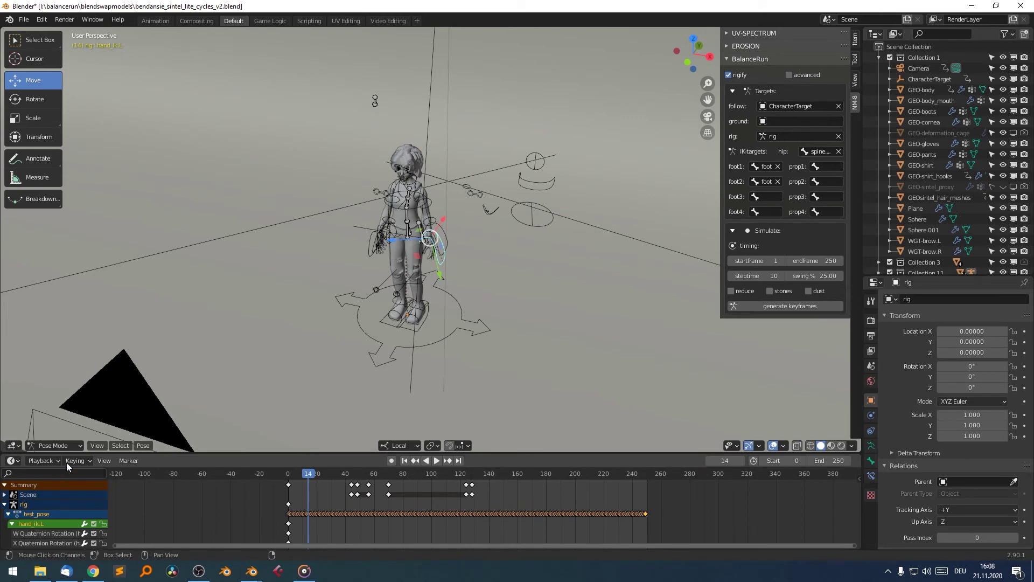
click(69, 445)
click(66, 433)
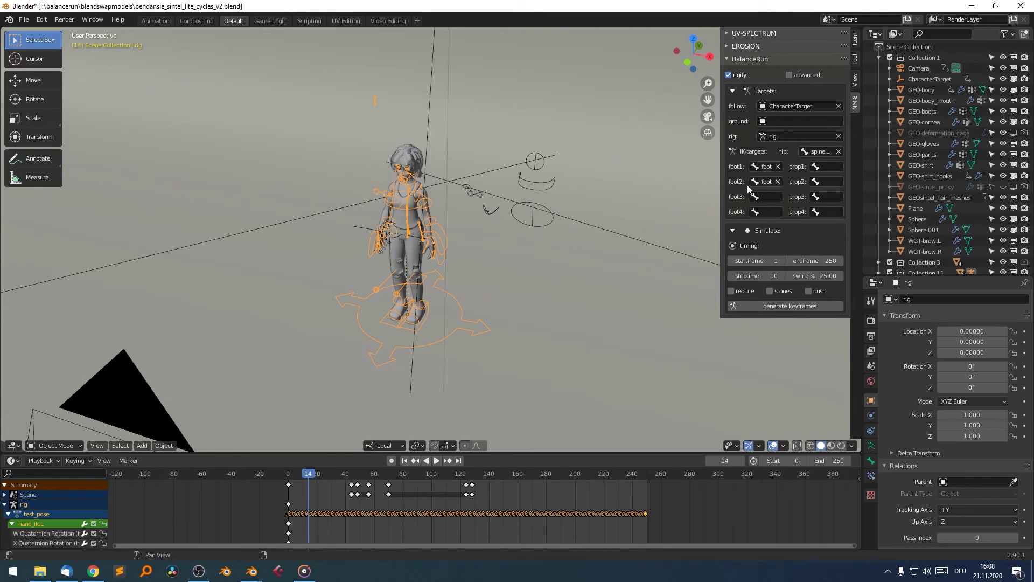
Widen the BalanceRun settings to show full bone names and inspect the advanced hand prop targets at frame 0.
drag(720, 214, 652, 213)
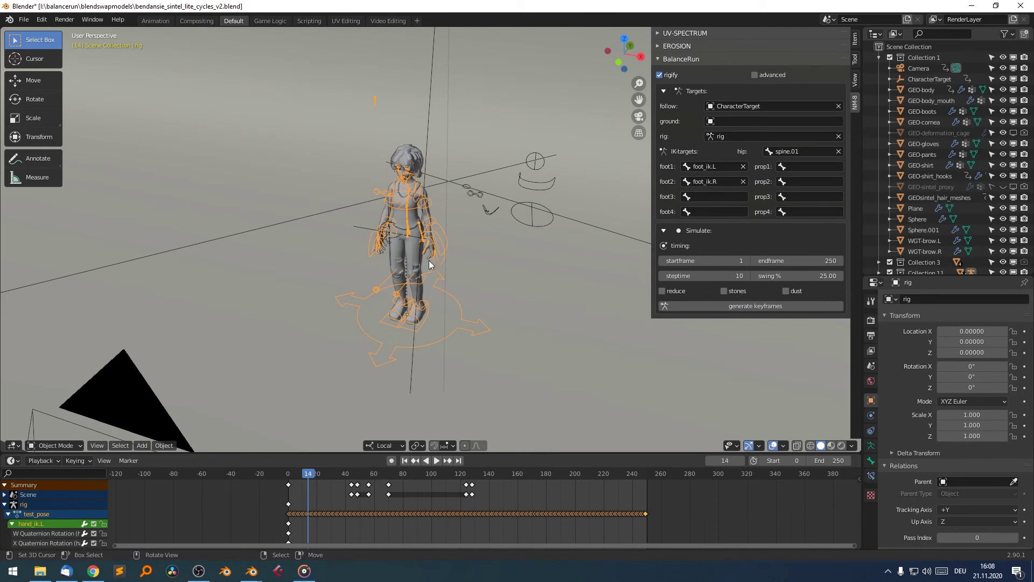
key(shift+Left)
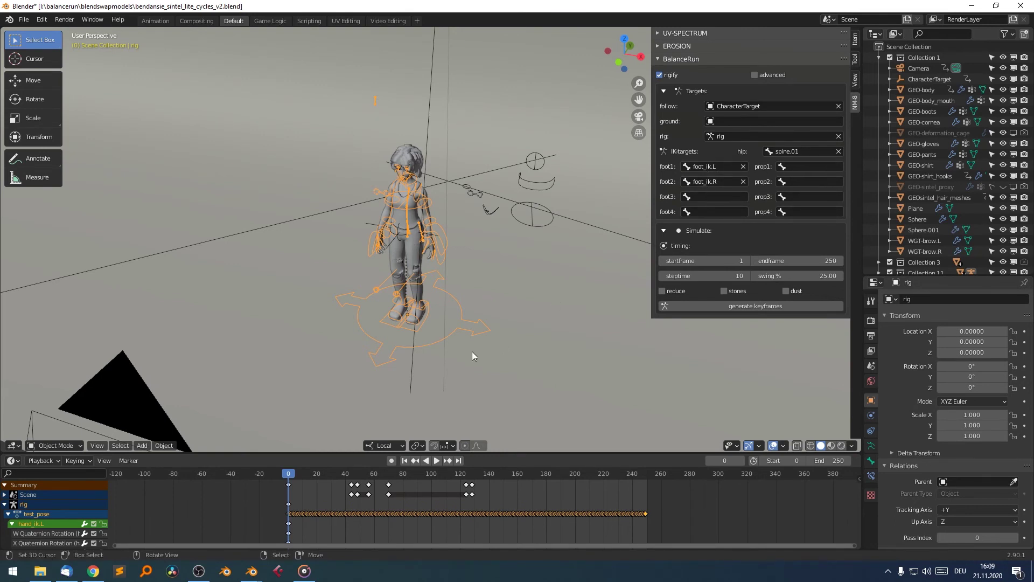
click(755, 75)
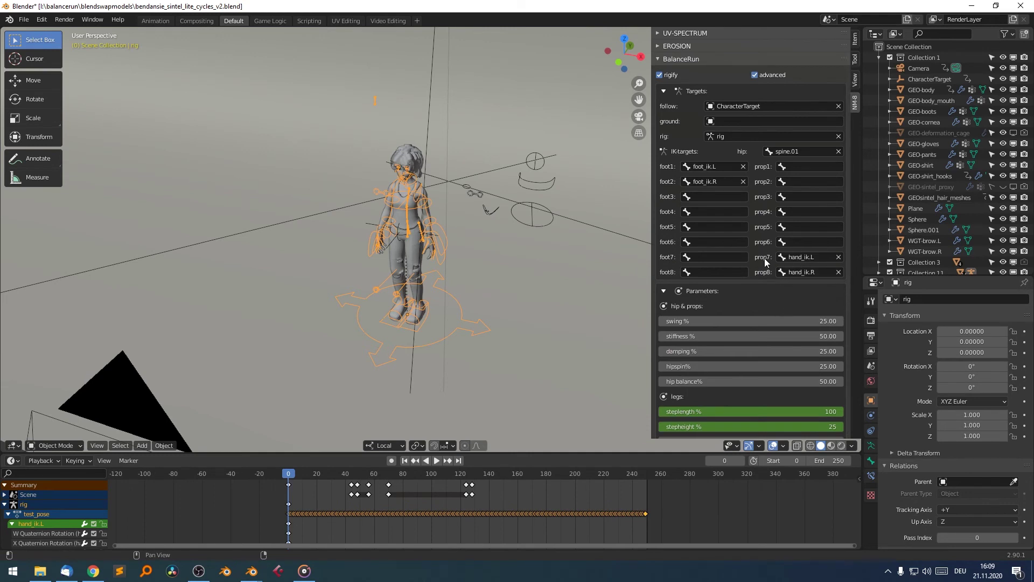
click(755, 75)
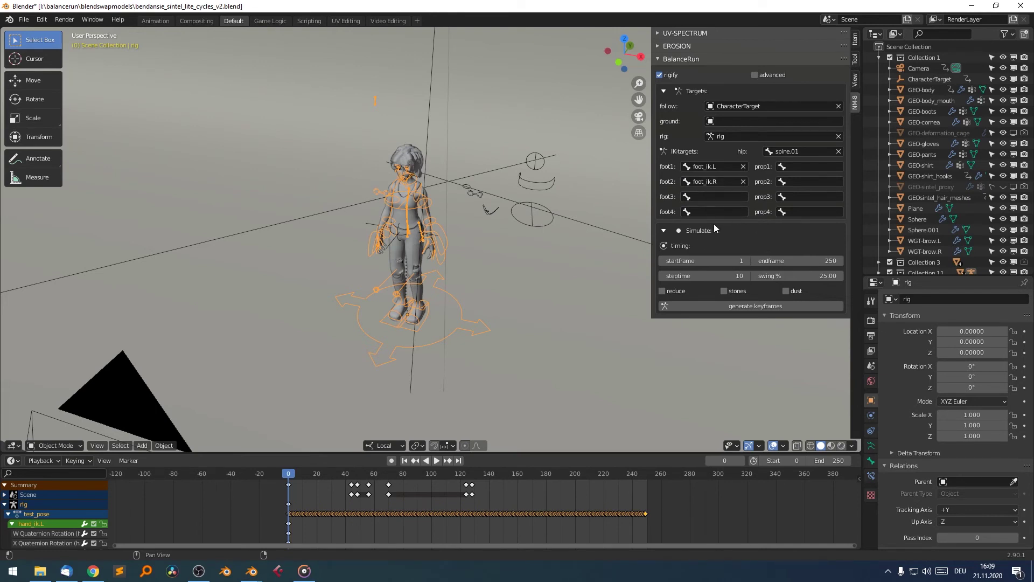
key(space)
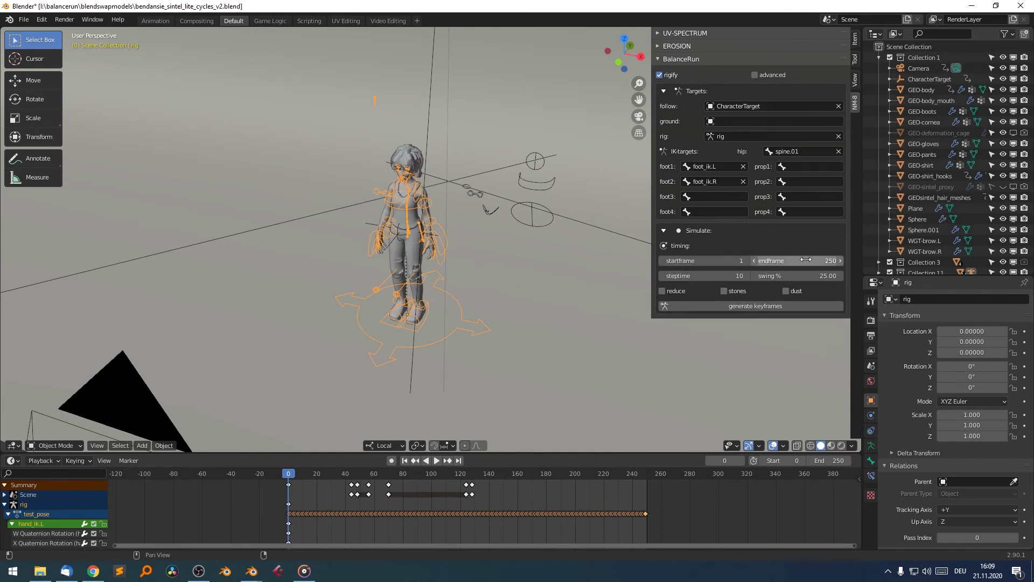
Set BalanceRun's steptime to 20 and close the script editor area beside the 3D viewport.
click(723, 277)
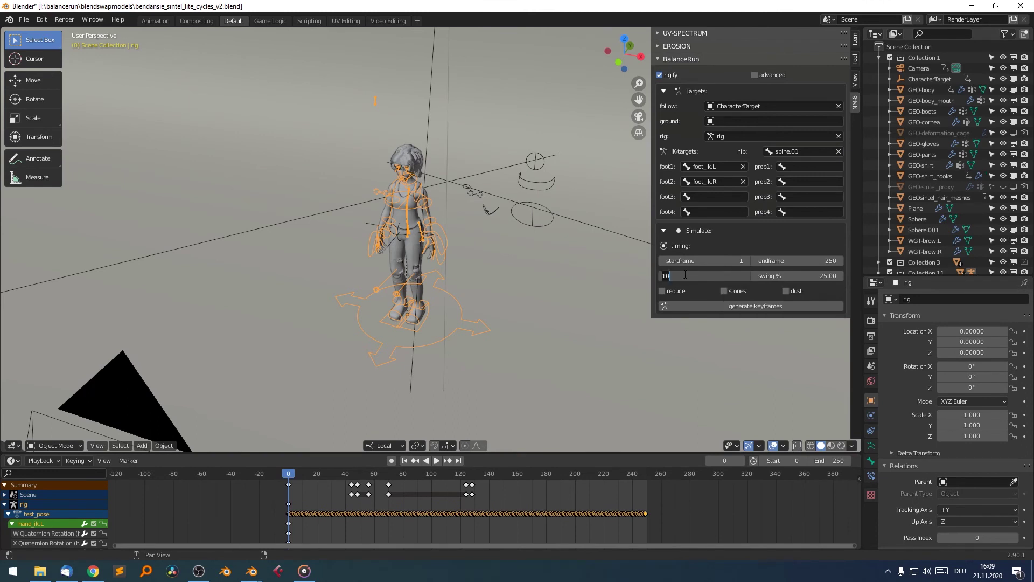
key(Return)
click(712, 277)
text(20)
key(Return)
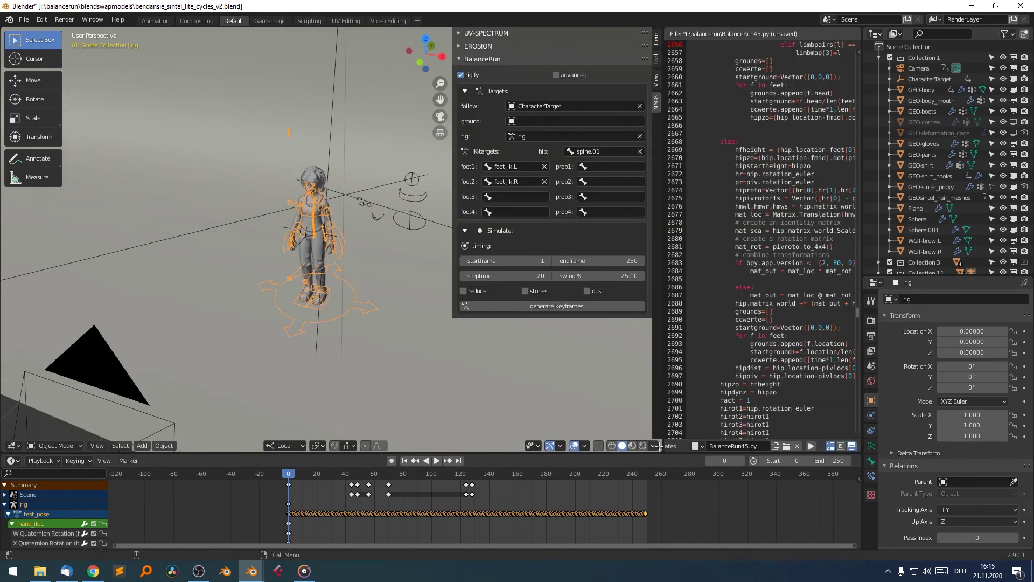
drag(659, 446, 712, 435)
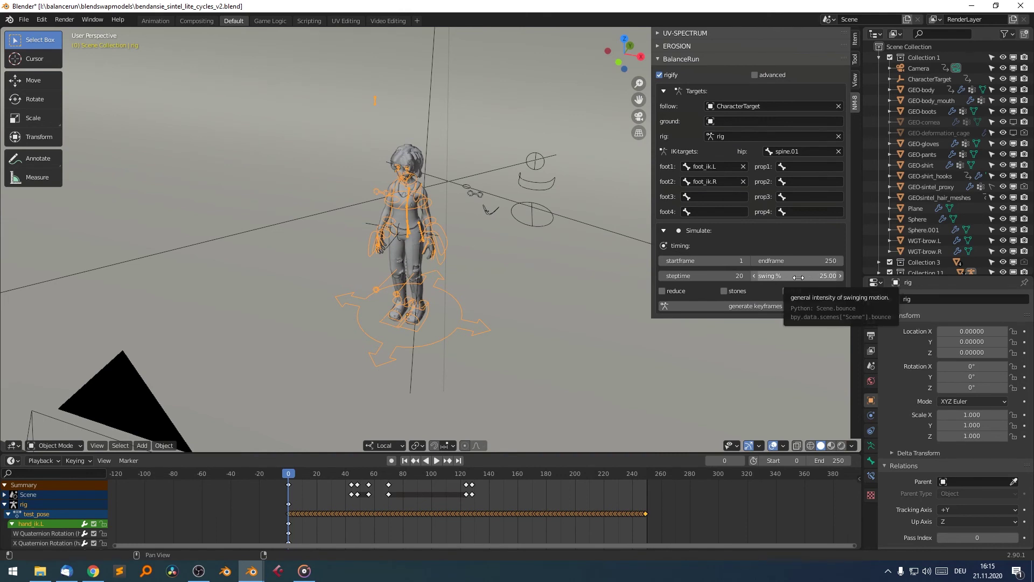
Generate the Sintel rig's walk keyframes, then stop playback, rewind to frame 0 and regenerate them.
click(755, 306)
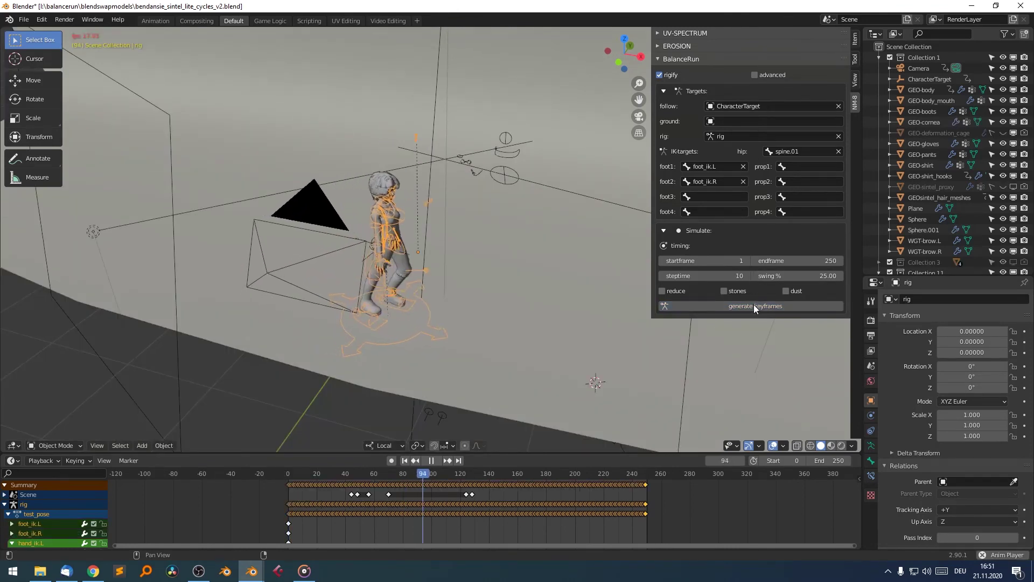
click(431, 460)
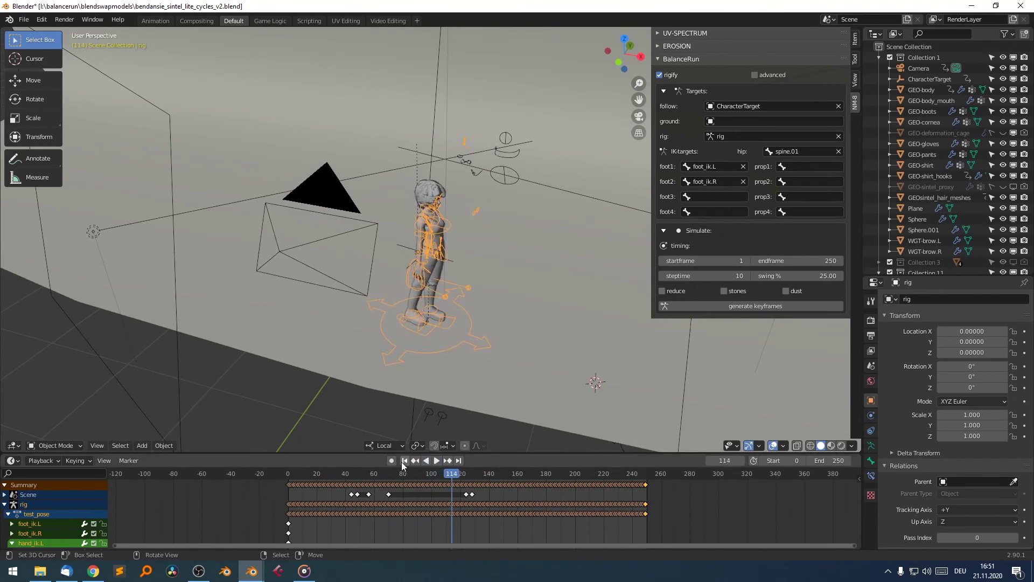
click(404, 461)
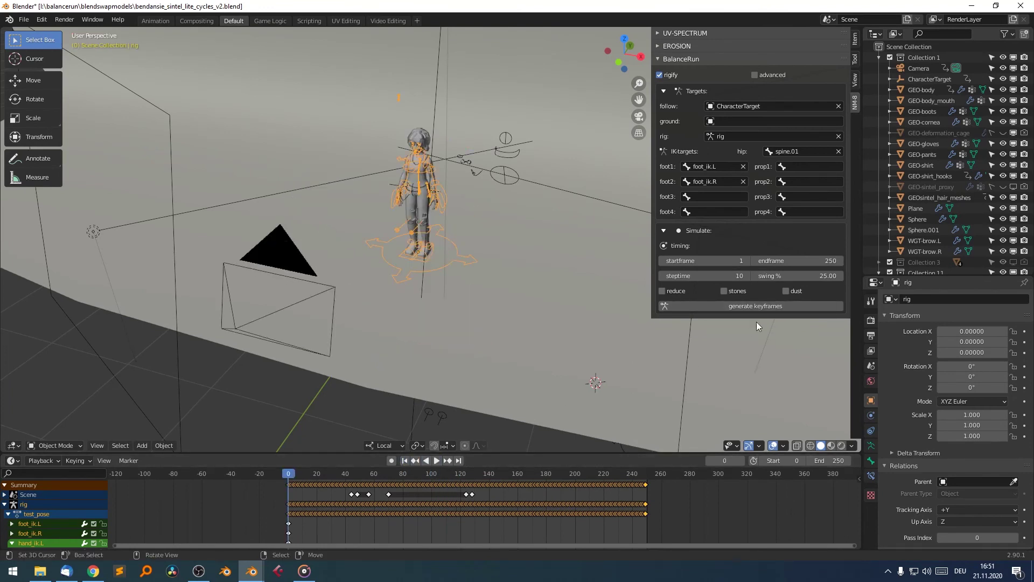
click(757, 305)
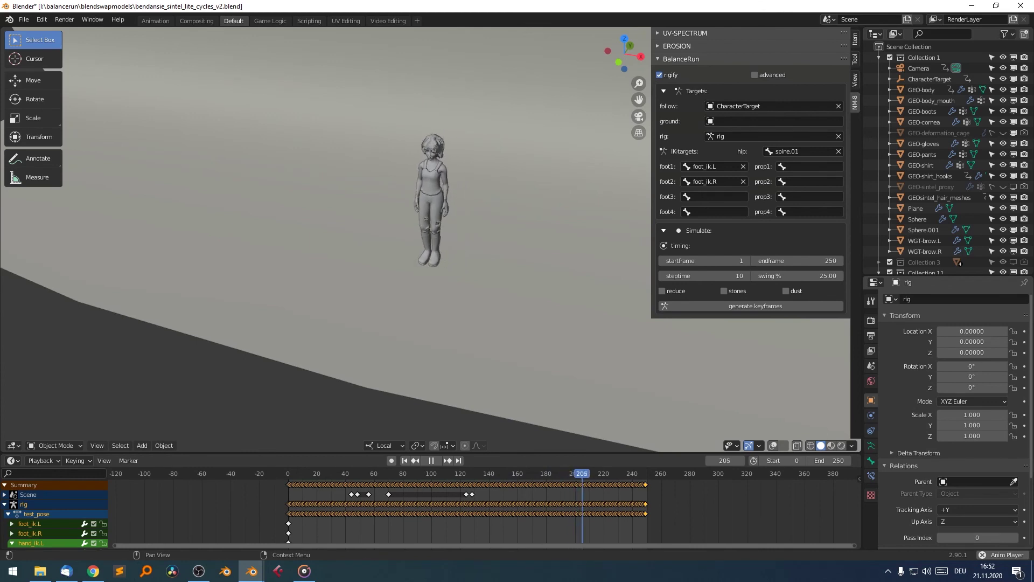
Look through BalanceRun's advanced prop targets and parameters, and undo showing the advanced options.
click(754, 76)
scroll(761, 172, down, 4)
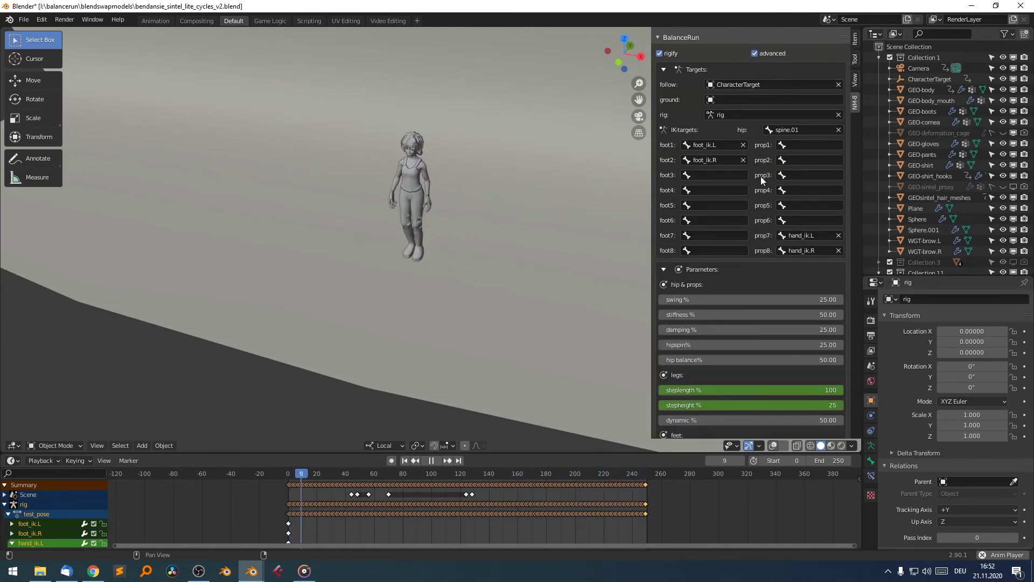
key(ctrl+z)
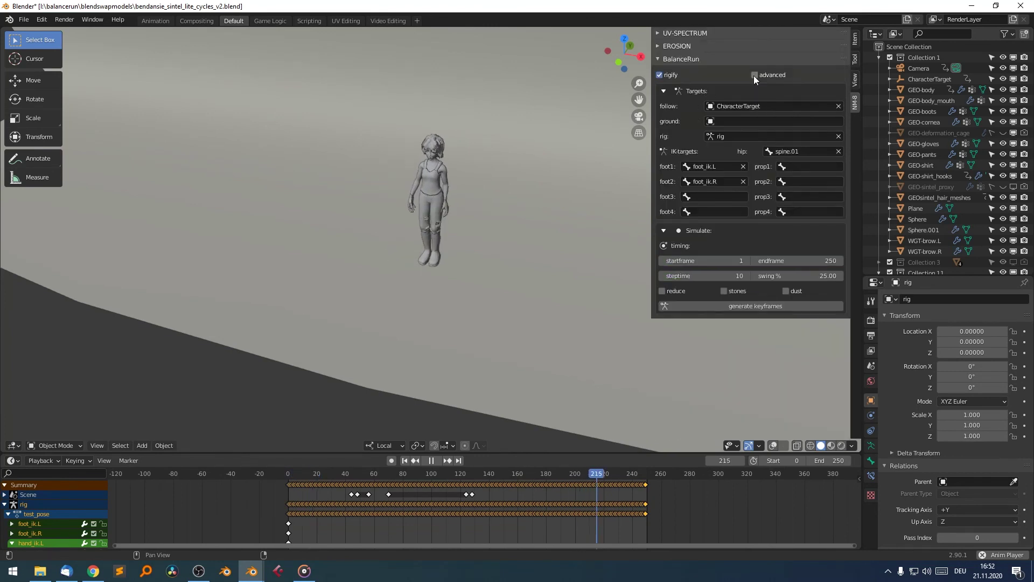